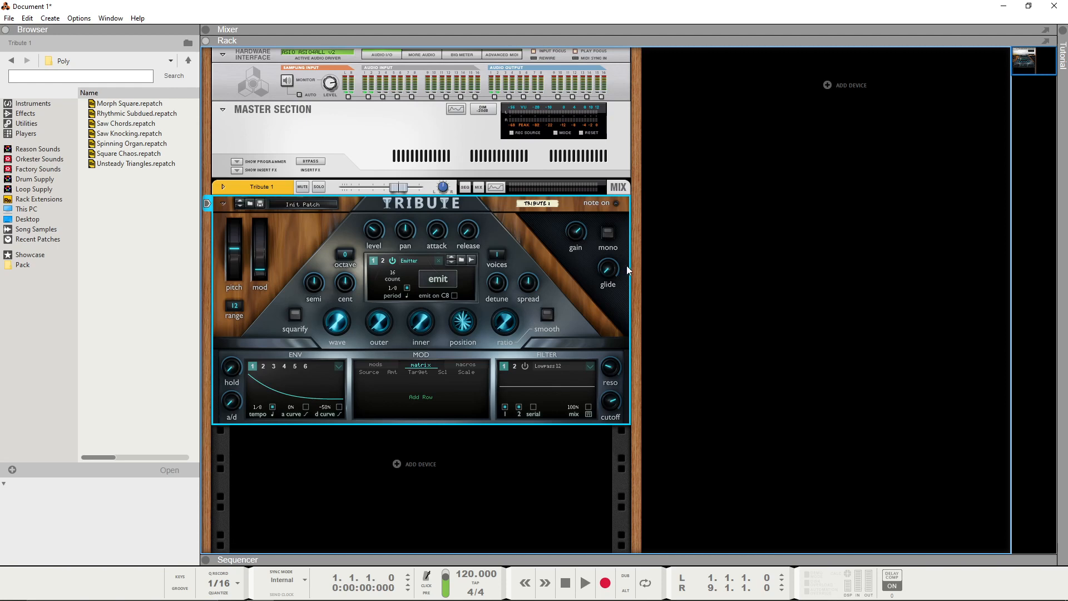
Step: Cable the Master Section's control room output to the Hardware Interface's sampling input on the rear of the rack, and return to the front view
left_click(699, 245)
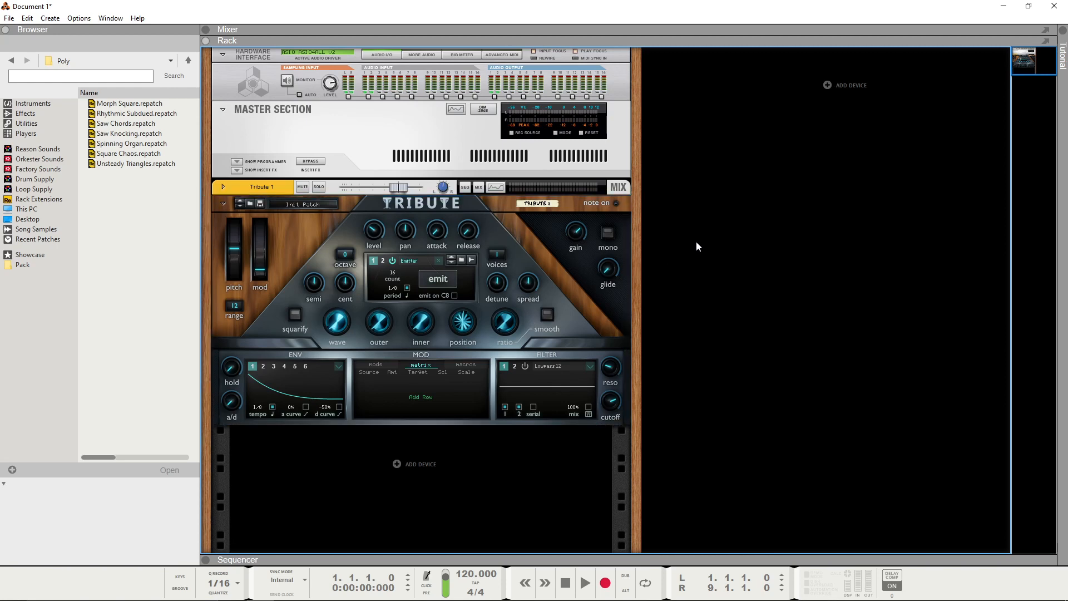
left_click(442, 279)
left_click(794, 297)
key("Tab")
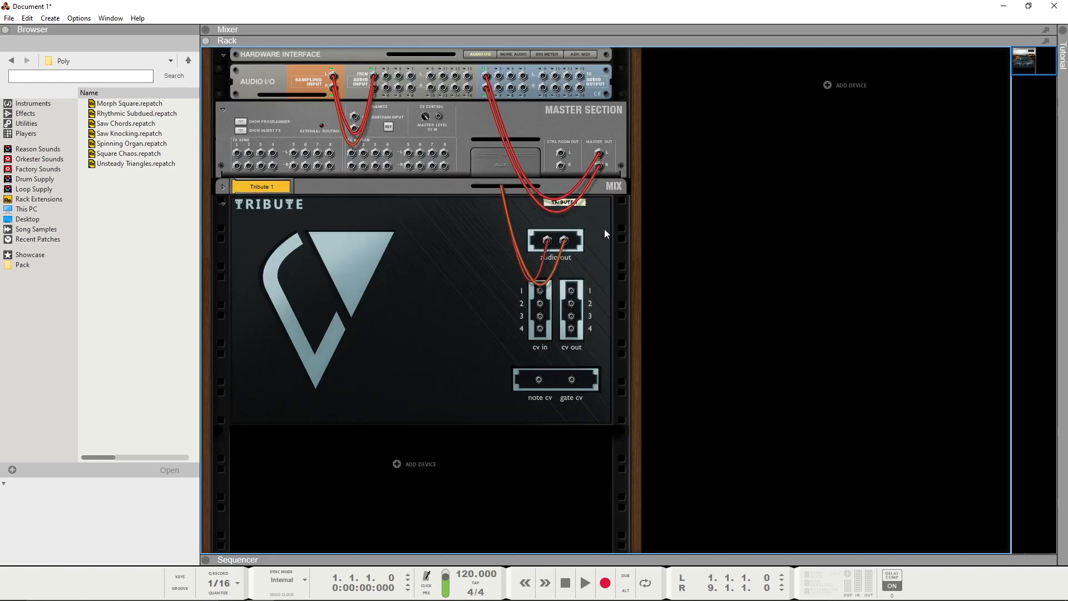
left_click_drag(561, 153, 251, 102)
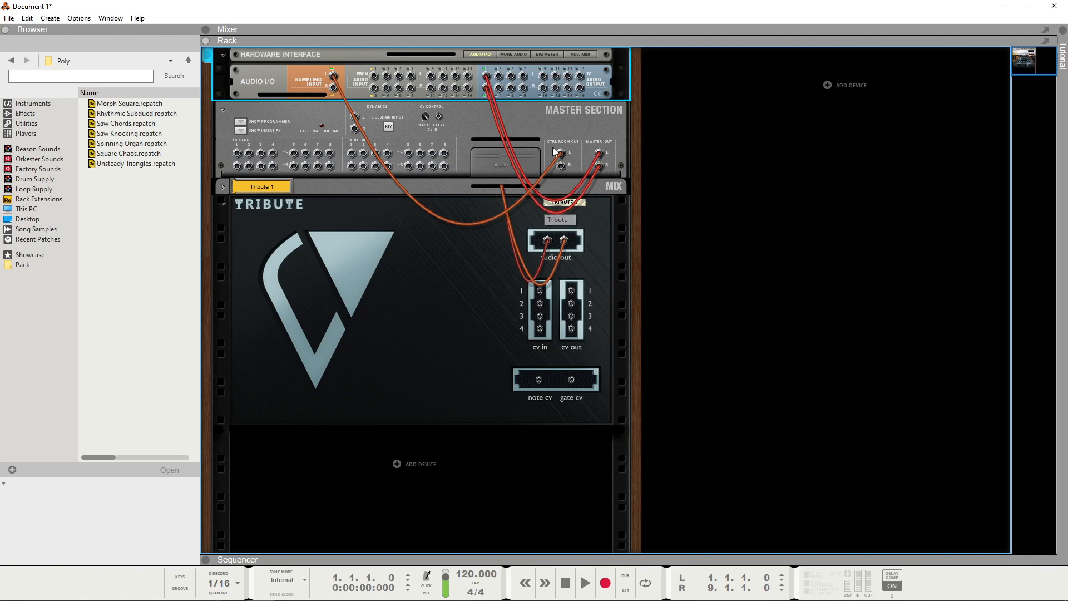
key("Tab")
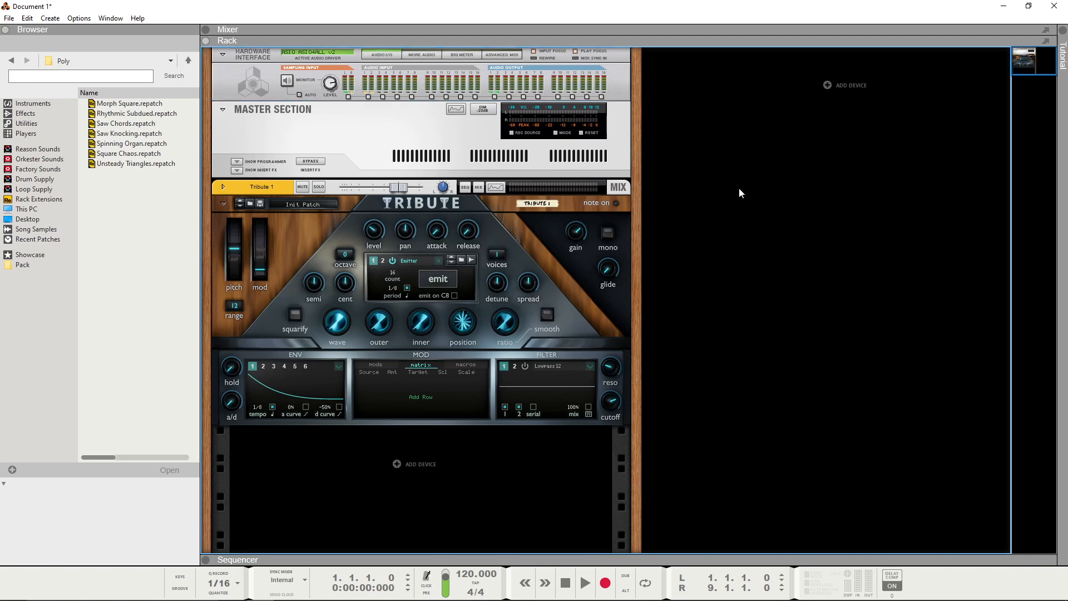
Step: Create a second Tribute Wavetable Synthesizer in the empty rack column
right_click(749, 138)
mouse_move(801, 226)
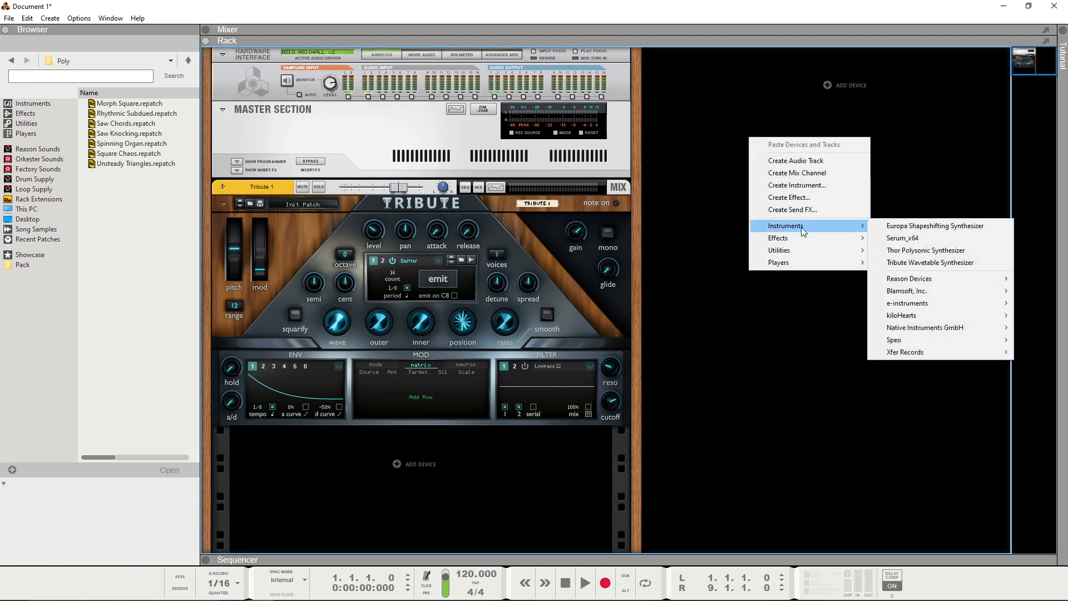
left_click(958, 265)
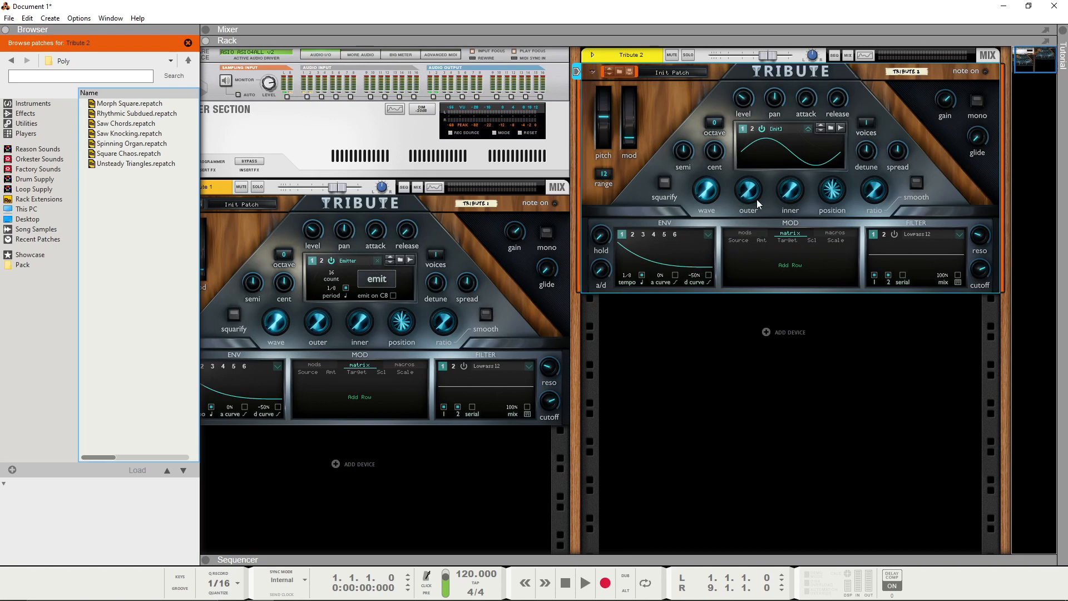
Step: Sample Tribute 1's emitted signal into oscillator 1 of Tribute 2 and briefly try its wave knob
left_click(841, 129)
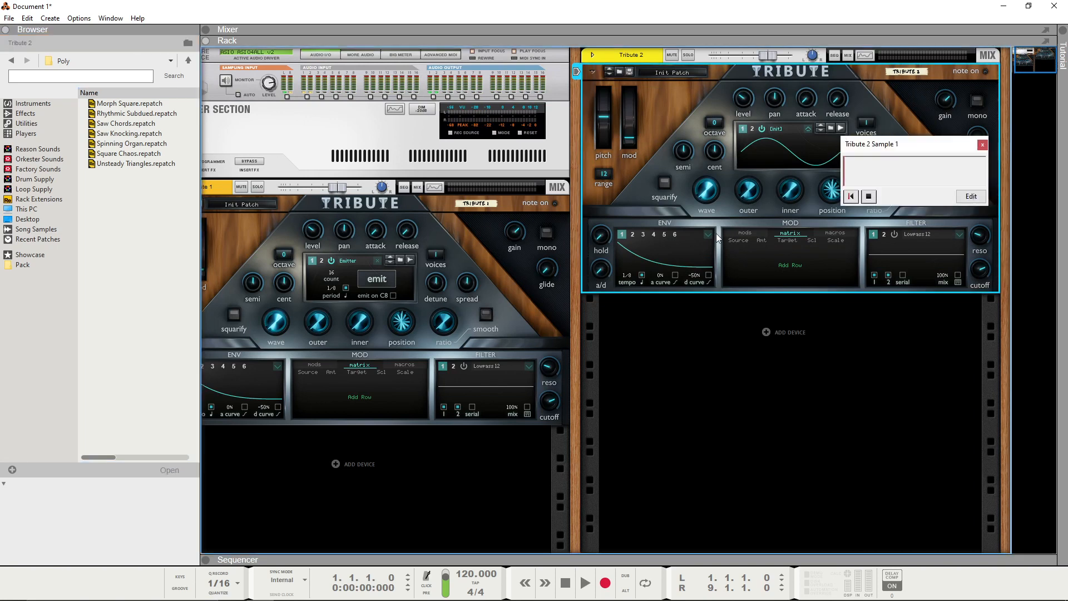
left_click(381, 282)
left_click(868, 196)
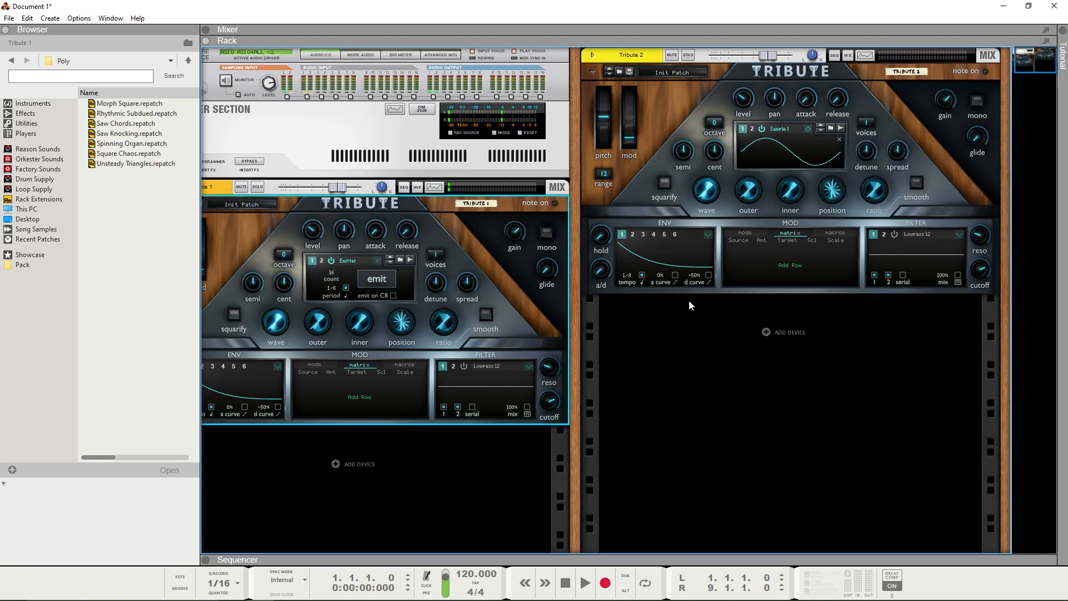
left_click(695, 122)
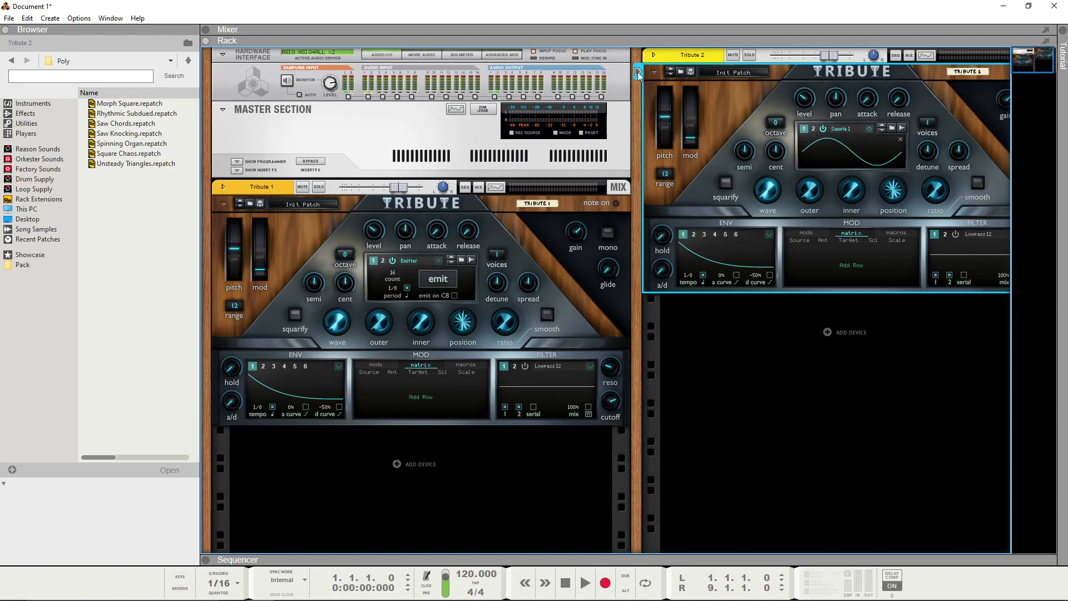
mouse_move(766, 193)
left_mouse_down()
mouse_move(767, 168)
mouse_move(777, 201)
mouse_move(770, 153)
mouse_move(774, 194)
left_mouse_up()
Step: Switch Tribute 1's oscillator 1 from Emitter to the Init wavetable and give Envelope 1 the Ramp Up shape
left_click(218, 220)
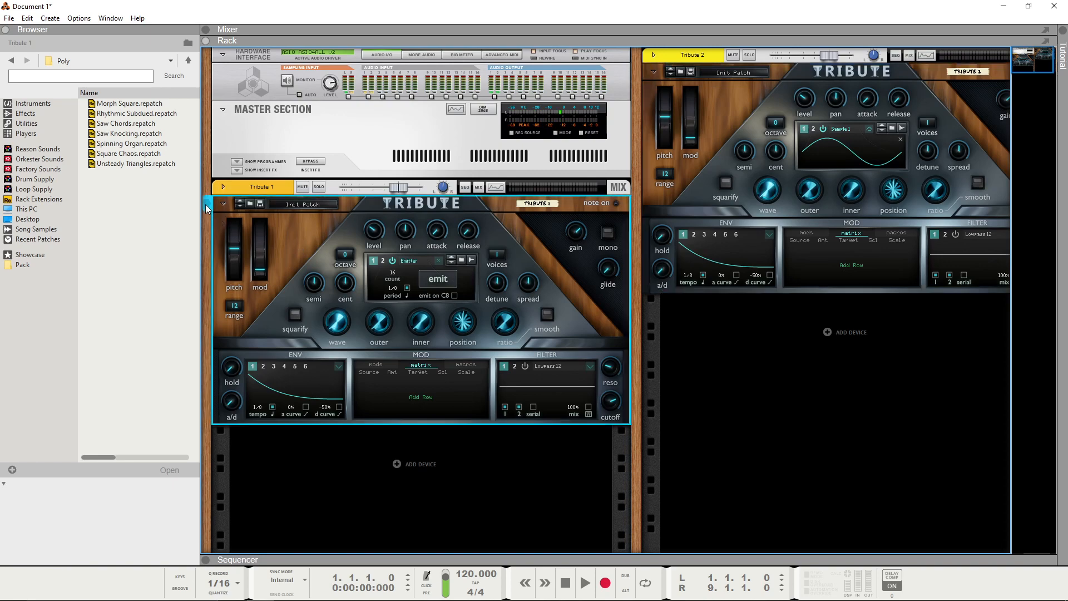
left_click(439, 261)
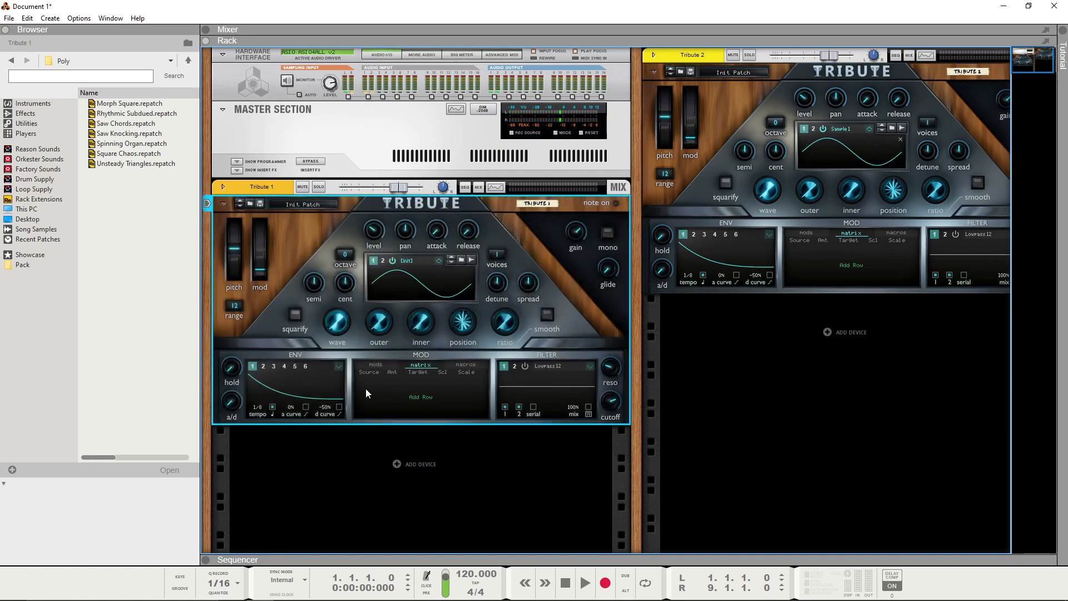
left_click(337, 366)
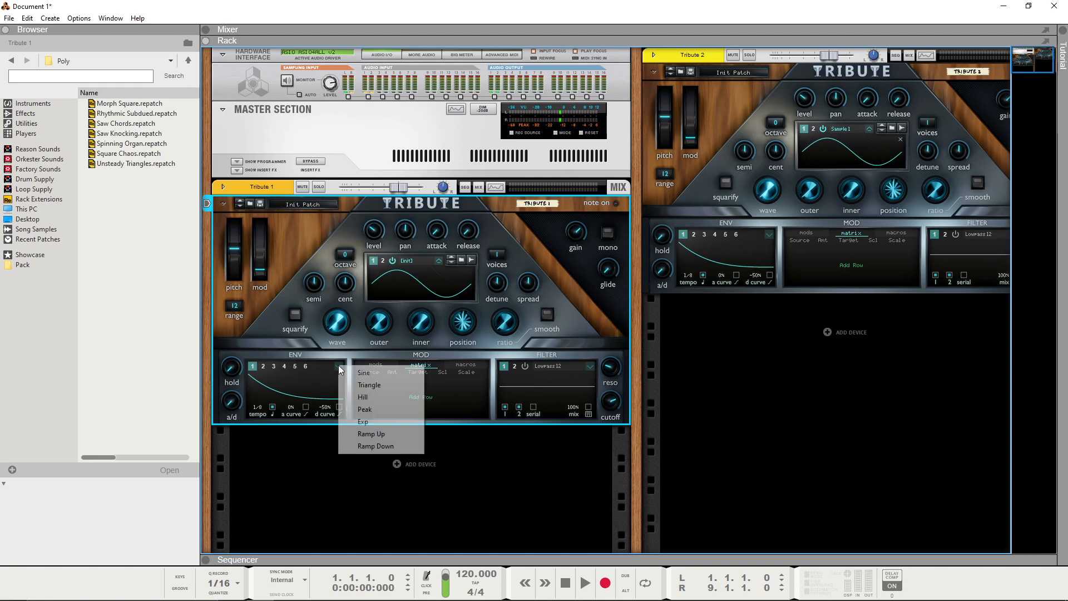
left_click(388, 446)
Step: Add a modulation matrix row in Tribute 1 routing Envelope 1 to Oscillator 1 Inner with amount 100
left_click(421, 397)
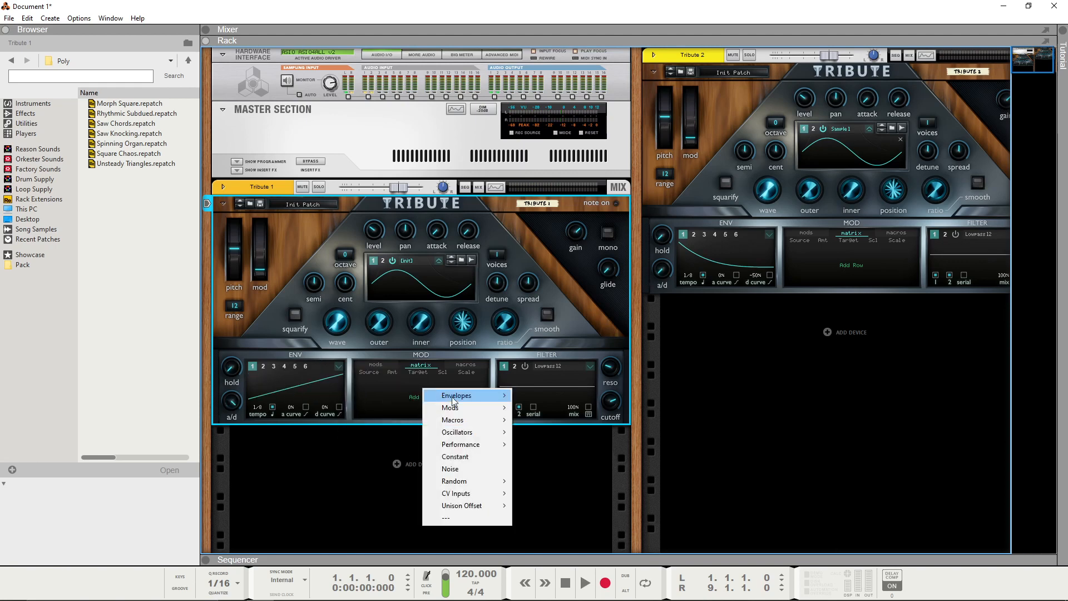
left_click(459, 394)
left_click(417, 380)
mouse_move(460, 406)
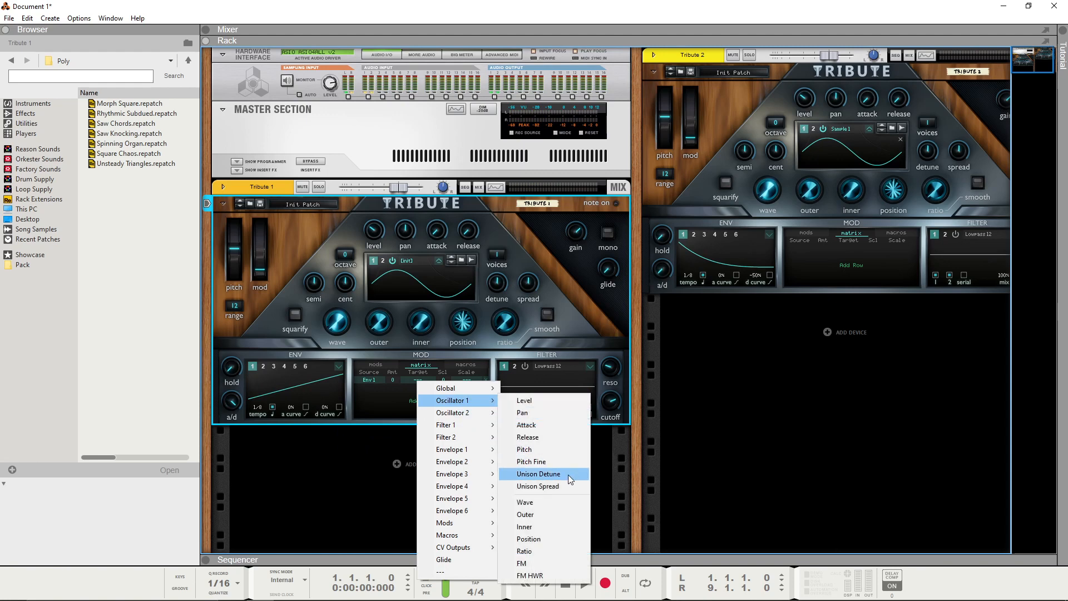
left_click(534, 526)
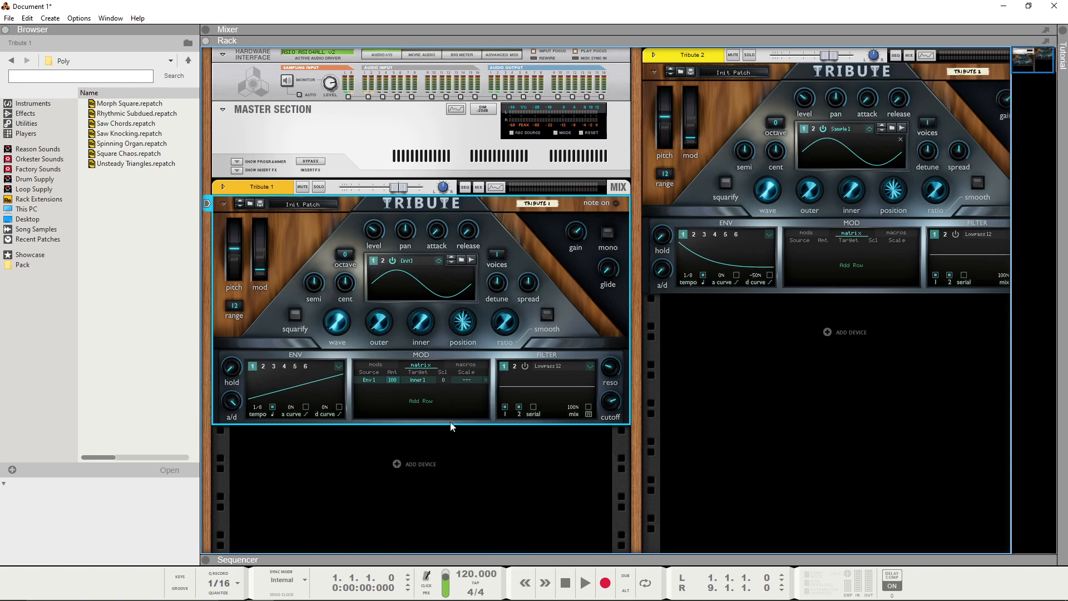
Step: Return Tribute 1's oscillator 1 to Emitter and try different synced emit periods, ending at 1/8
left_click(440, 261)
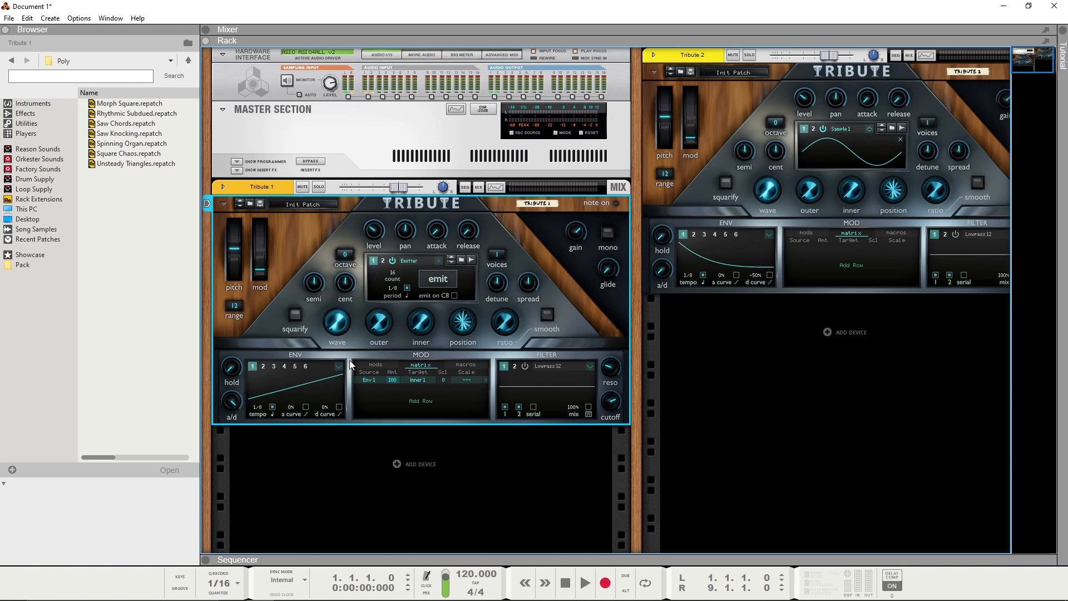
left_click_drag(396, 289, 409, 276)
mouse_move(398, 286)
left_mouse_down()
mouse_move(401, 274)
mouse_move(400, 298)
left_mouse_up()
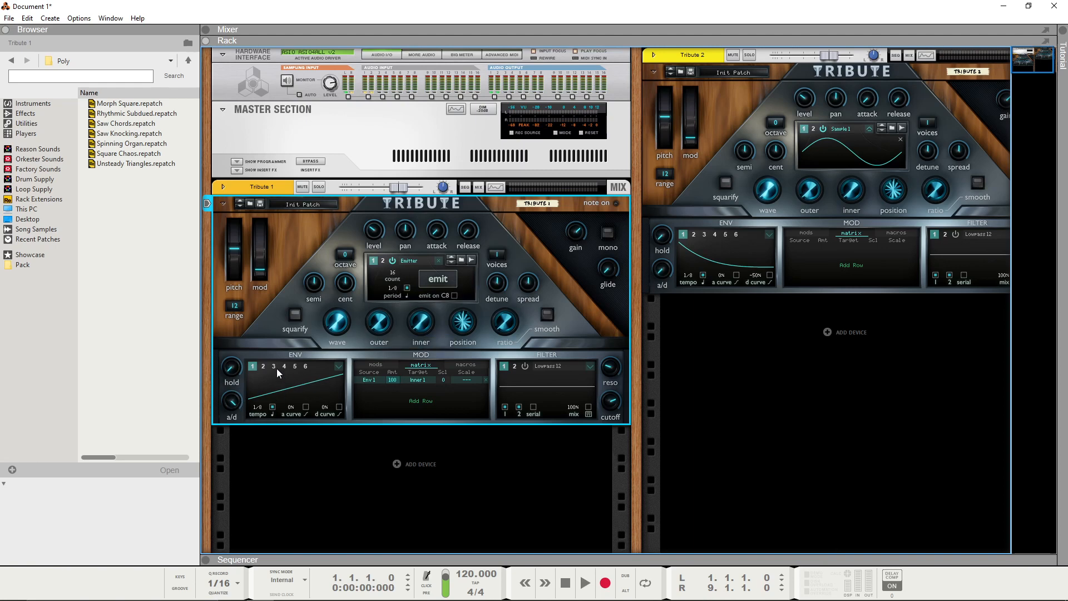
Step: Append three Envelope 2 segments to Tribute 1's first mod sequence and raise the value of its loop segment
left_click(376, 364)
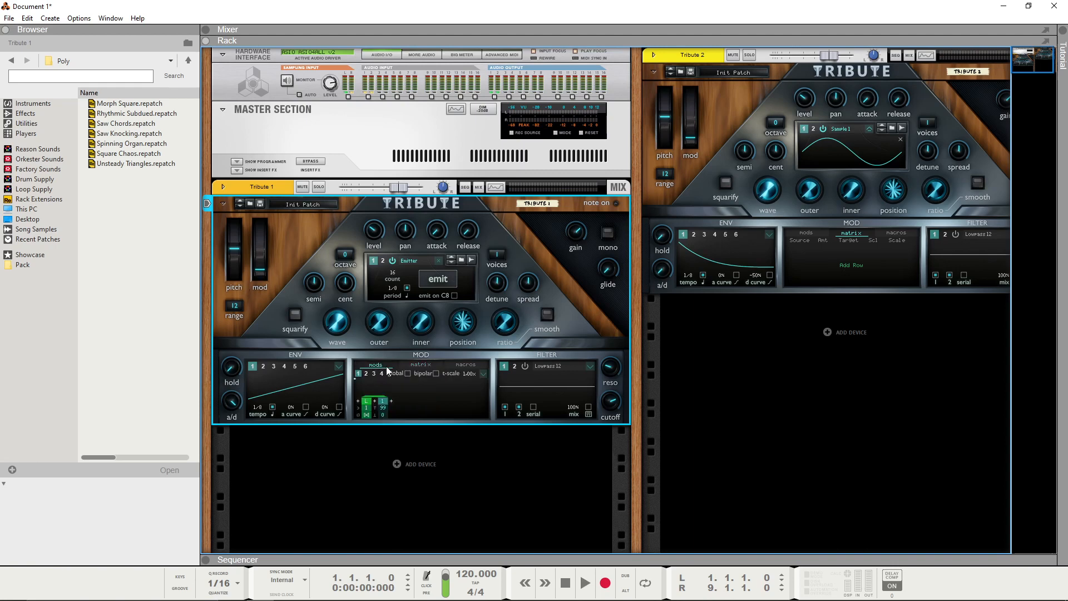
left_click(399, 404)
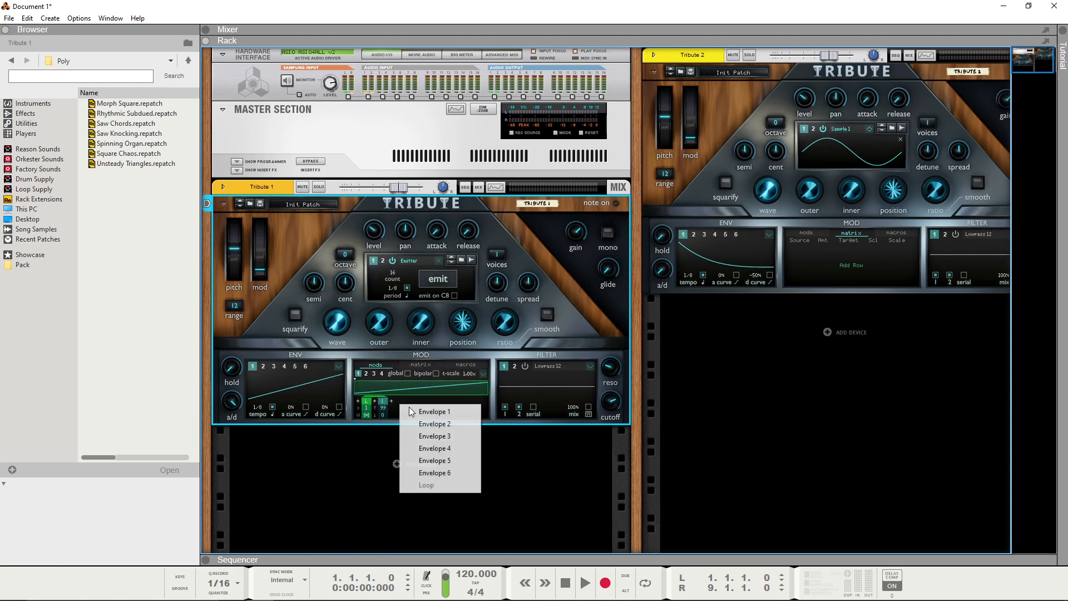
left_click(415, 423)
left_click(413, 405)
left_click(431, 423)
left_click(439, 403)
left_click(456, 423)
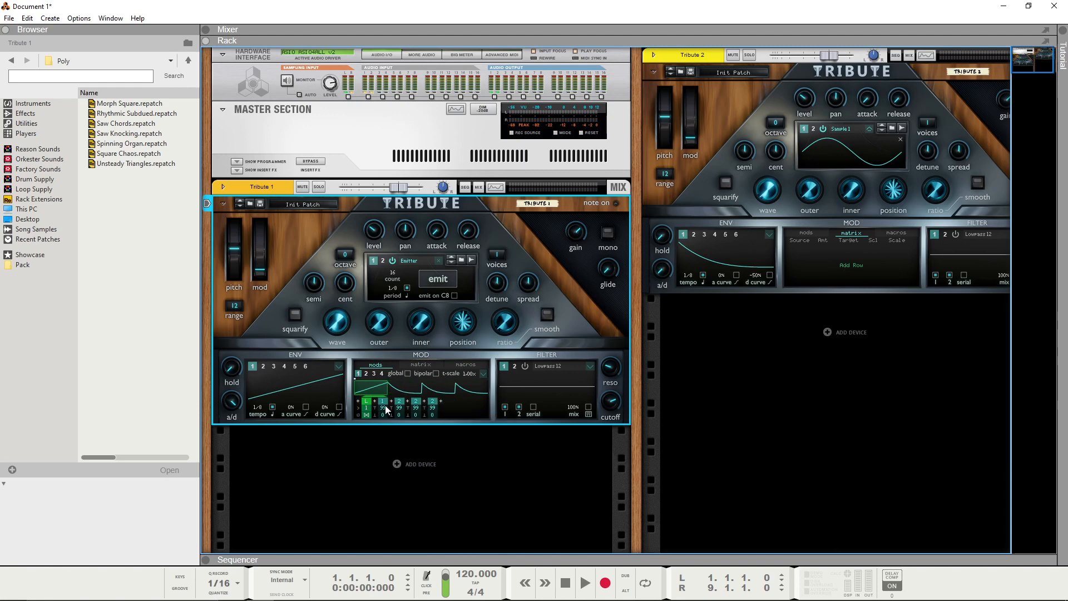
left_click_drag(369, 408, 372, 325)
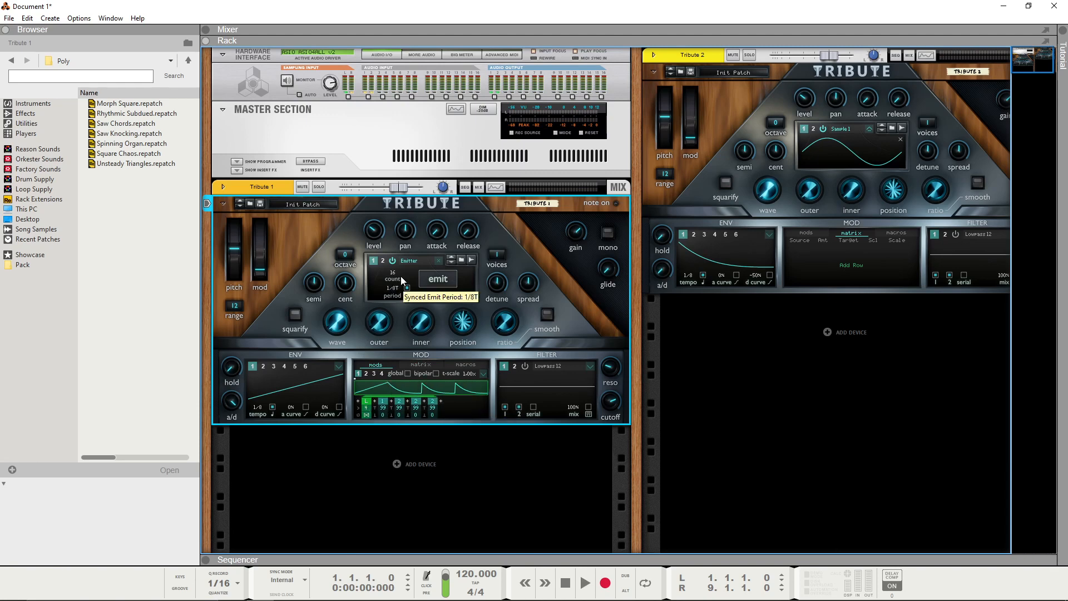
Step: Try a 3/16 synced emit period with the modulation matrix shown again, and set the period back to 1/8
left_click_drag(396, 287, 397, 317)
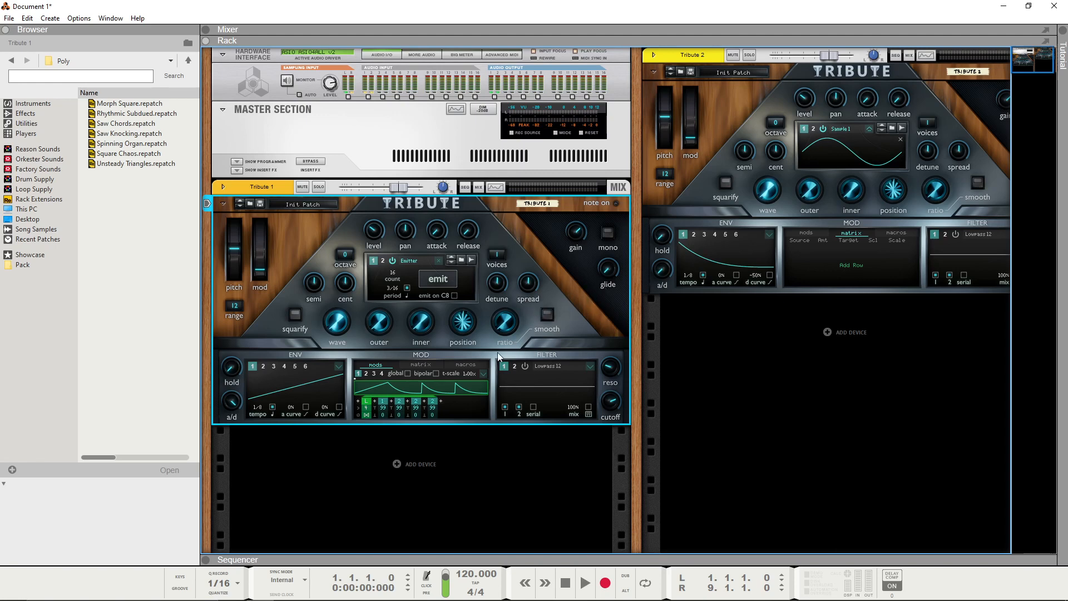
left_click(427, 365)
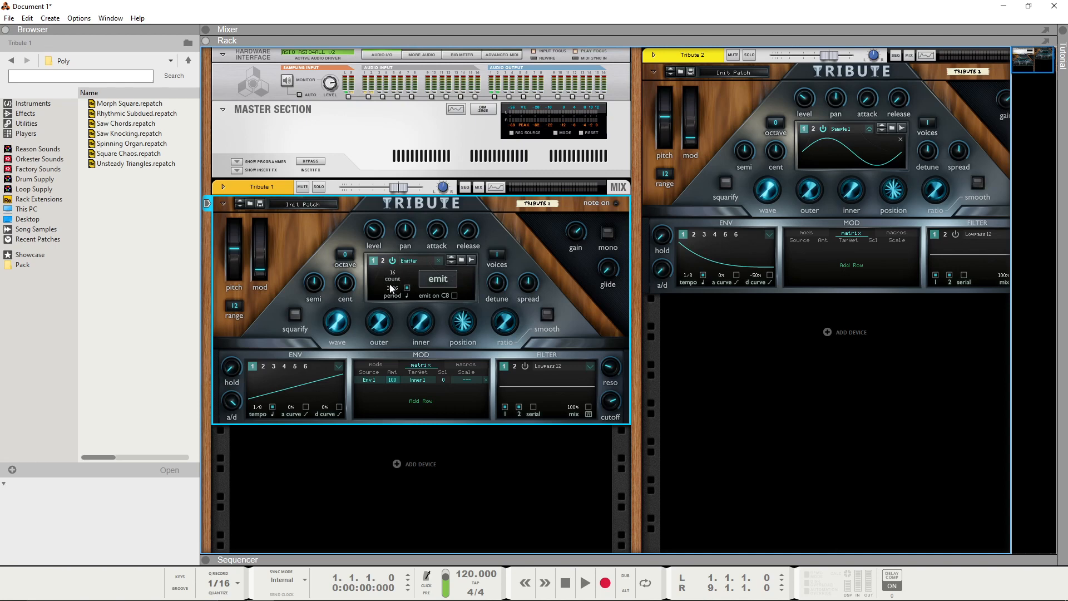
mouse_move(390, 285)
left_mouse_down()
mouse_move(400, 278)
mouse_move(376, 295)
left_mouse_up()
Step: Sample Tribute 1's modulated emitter output into oscillator 1 of Tribute 2 as a new wavetable
left_click(902, 128)
left_click(646, 81)
left_click_drag(630, 70, 569, 71)
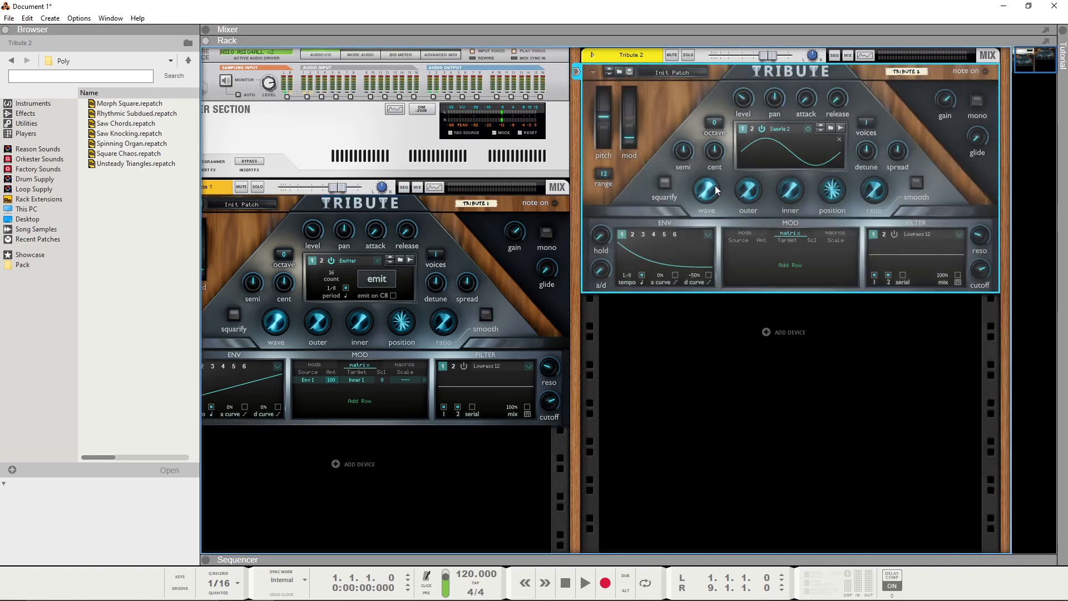
scroll(1000, 96, "left", 2)
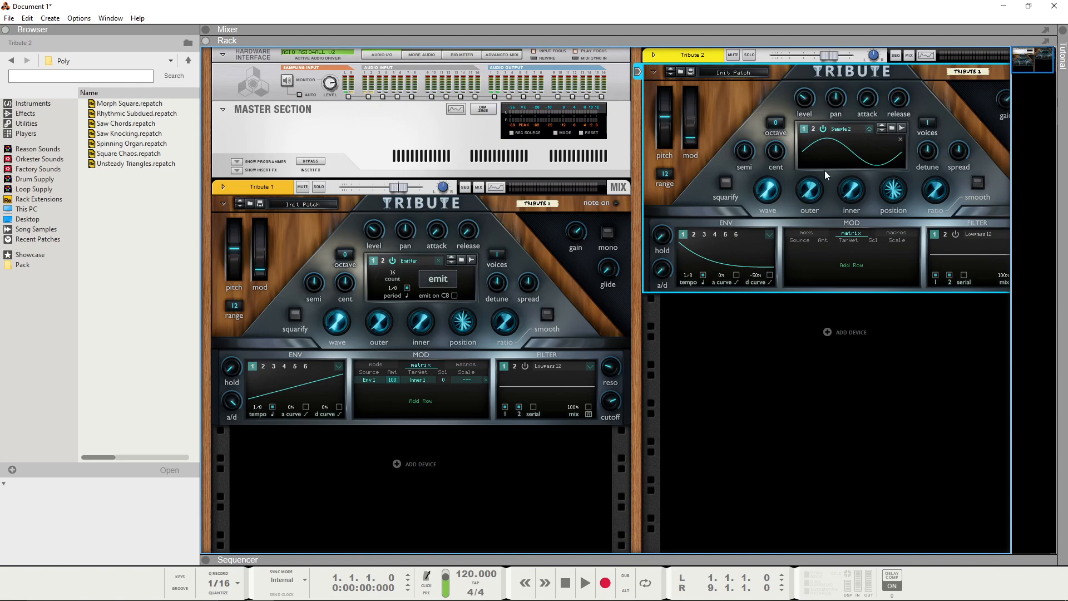
Step: Sweep Tribute 2's wave knob up and back down to examine the sampled wavetable's shapes
left_click_drag(768, 187, 768, 104)
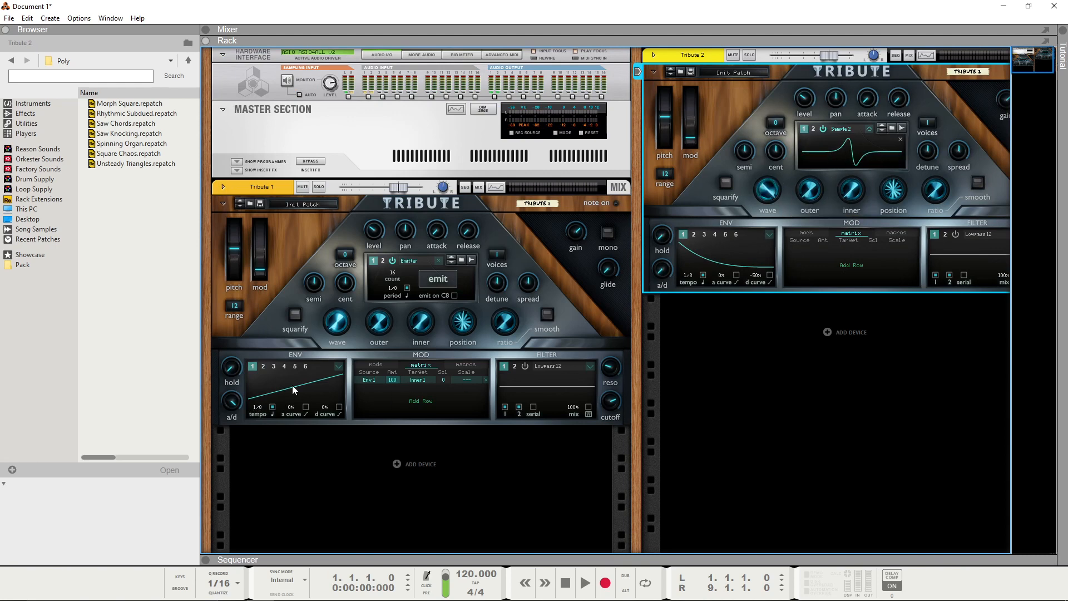
left_click(768, 191, "ctrl")
left_click_drag(769, 190, 767, 225)
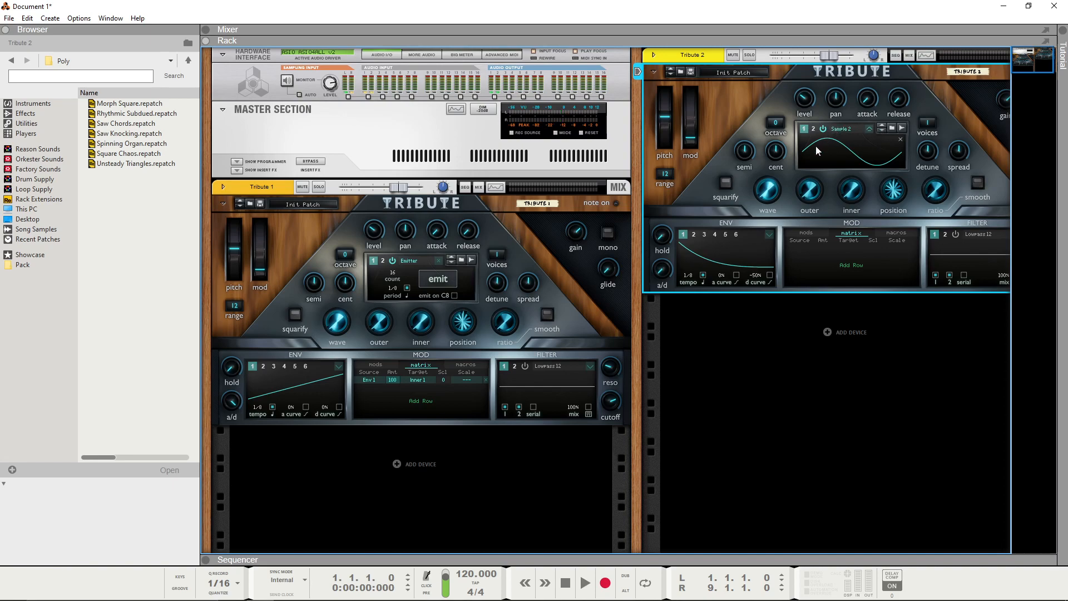
left_click_drag(784, 190, 723, 273)
Step: Reset the Tribute 1 device and turn its oscillator 1 wave knob to the sawtooth shape
right_click(575, 305)
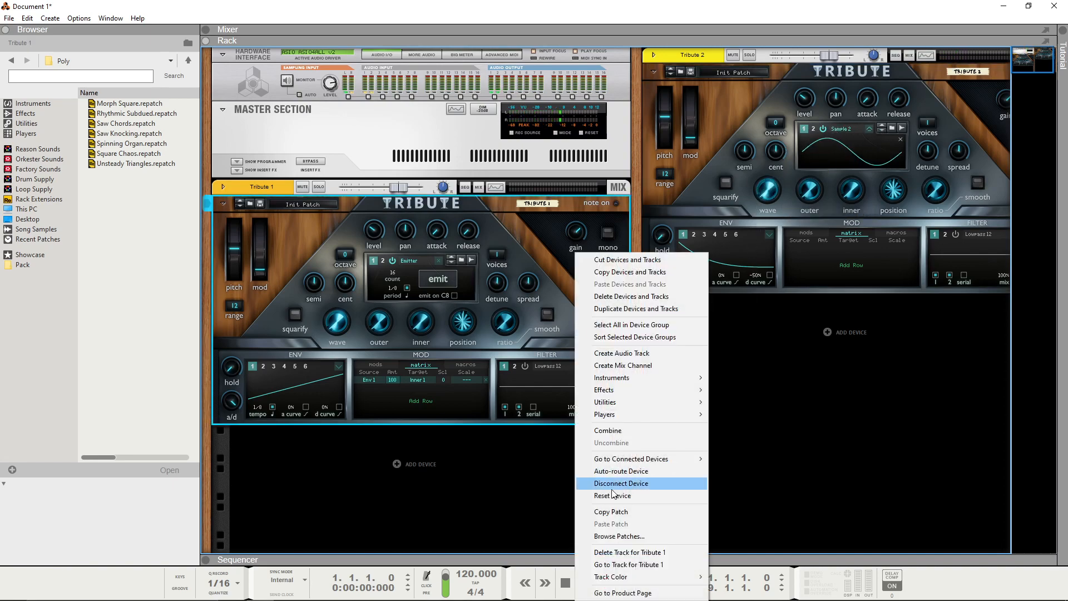
left_click(610, 496)
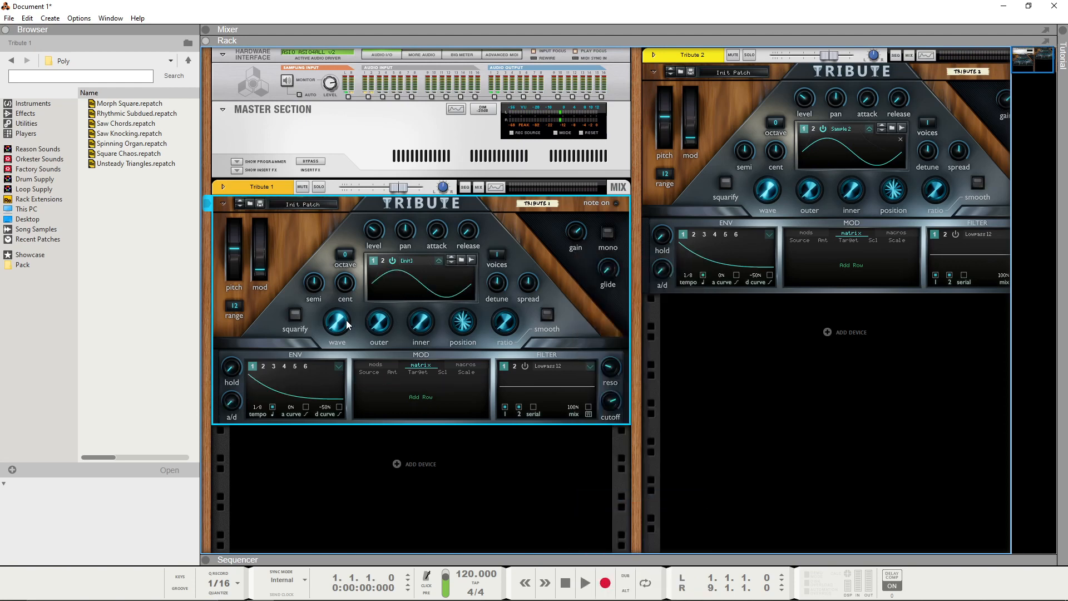
left_click_drag(346, 326, 347, 318)
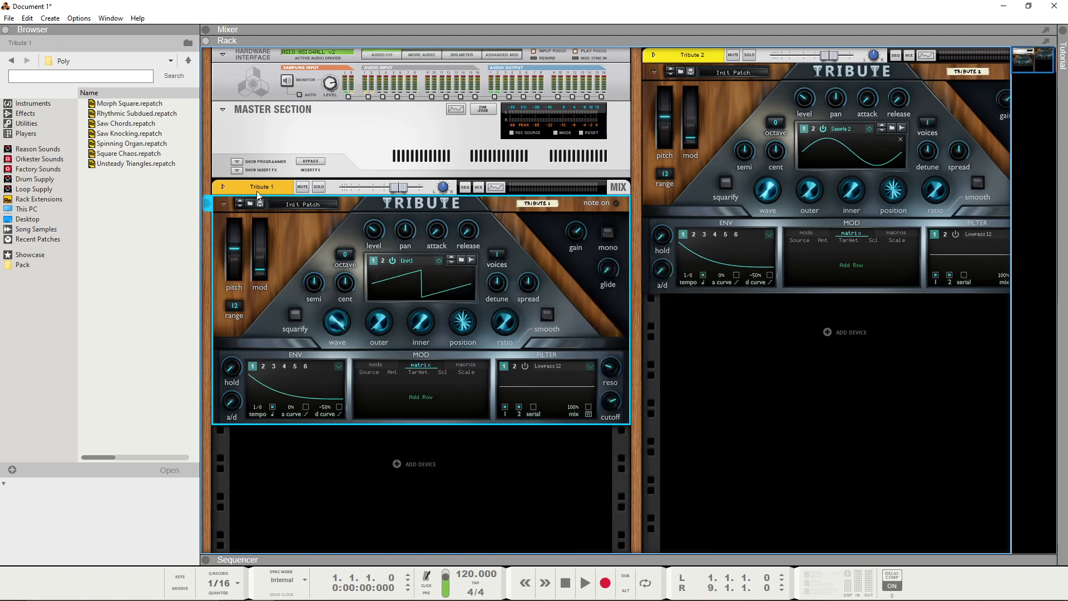
Step: Set Tribute 1's filter 1 to Lowpass 96 with a cutoff of about 659 Hz
left_click(572, 362)
left_click(705, 405)
left_click_drag(619, 400, 611, 404)
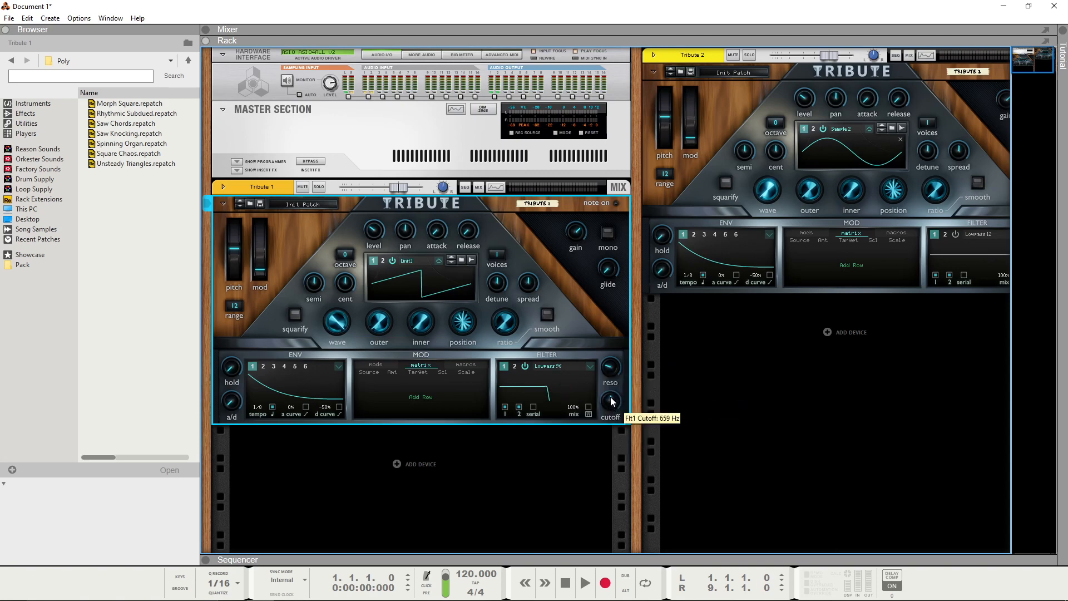
Step: Switch Tribute 1's oscillator 1 to Emitter and sample the filtered sawtooth into oscillator 1 of Tribute 2
left_click(901, 128)
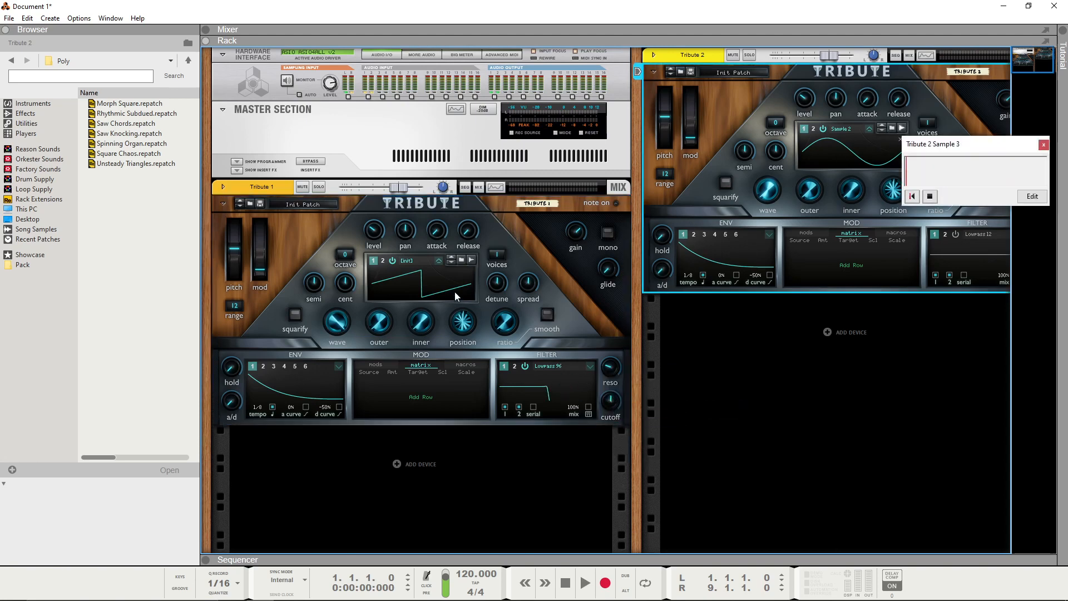
left_click(438, 260)
left_click(439, 279)
left_click(930, 197)
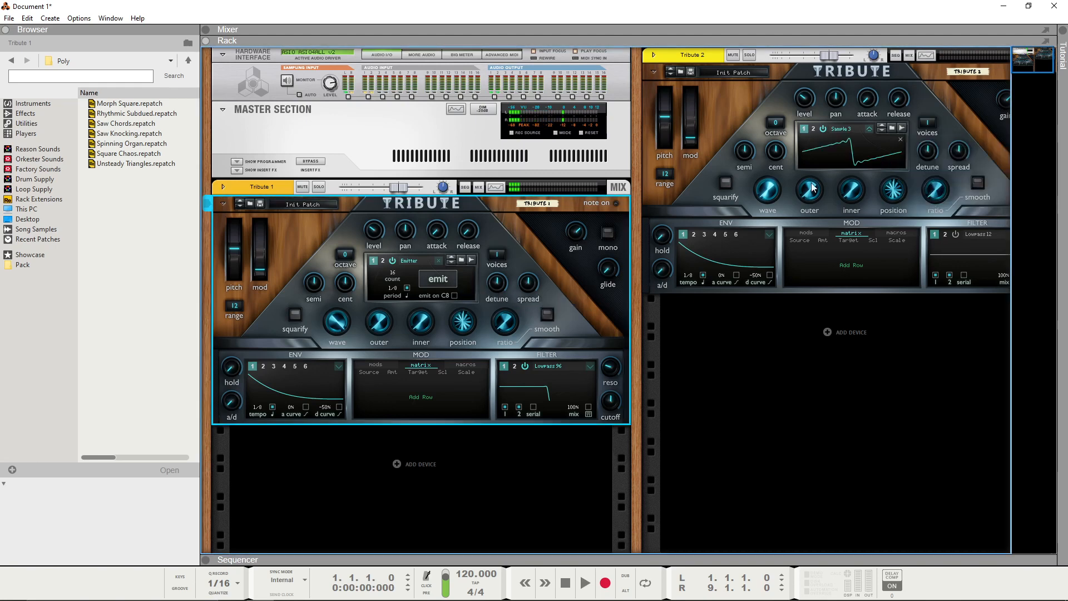
Step: Return Tribute 1's oscillator 1 to the Init wavetable and open the Spectrum EQ window
left_click(439, 260)
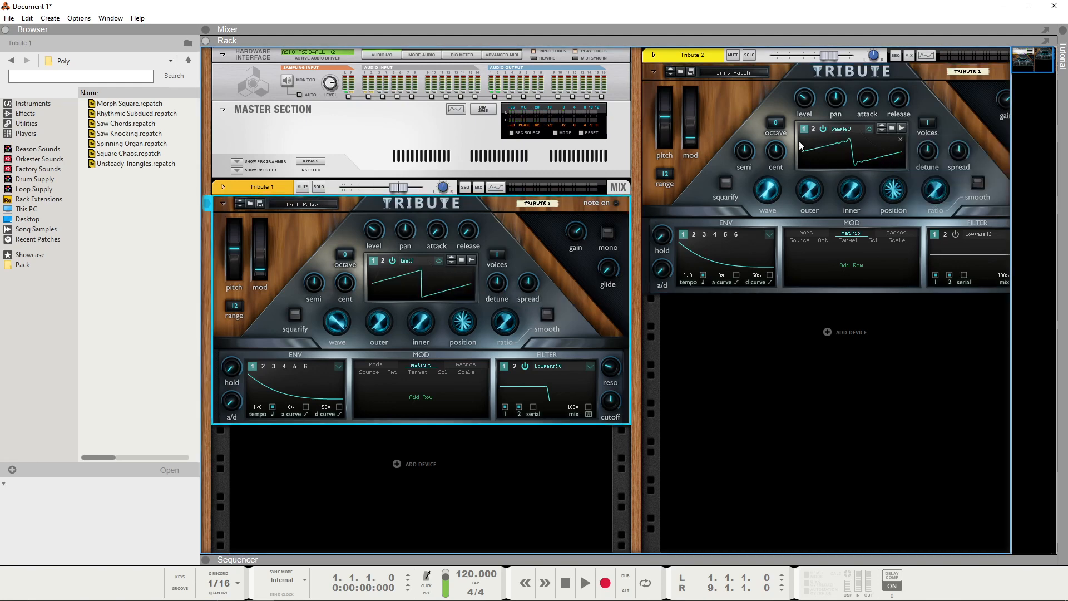
key("F2")
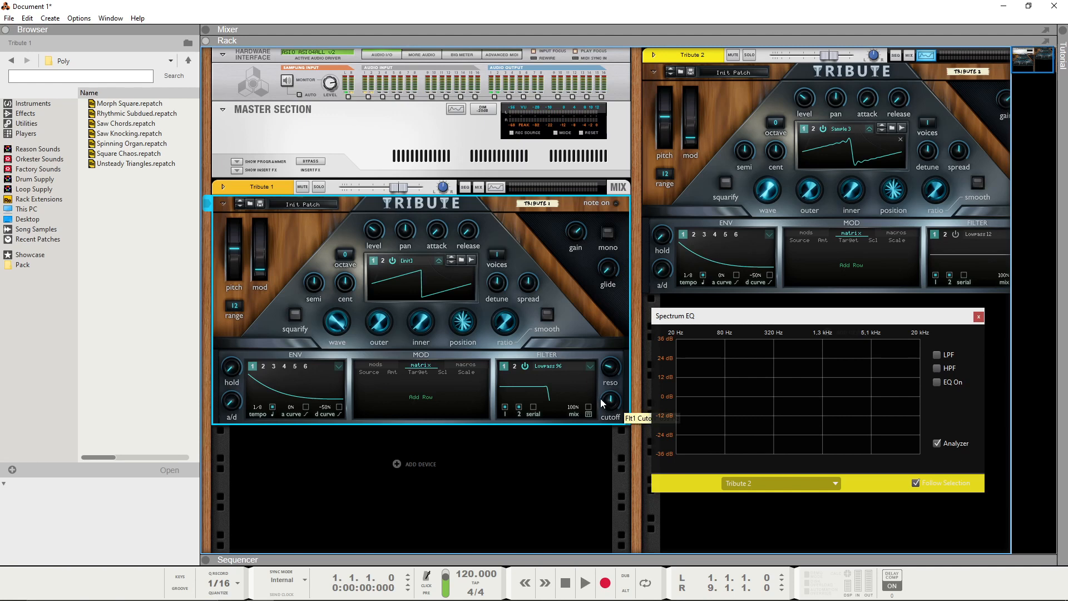
Step: Move the Spectrum EQ window clear of the devices and switch Tribute 1's oscillator 1 back to Emitter
left_click_drag(780, 368, 798, 351)
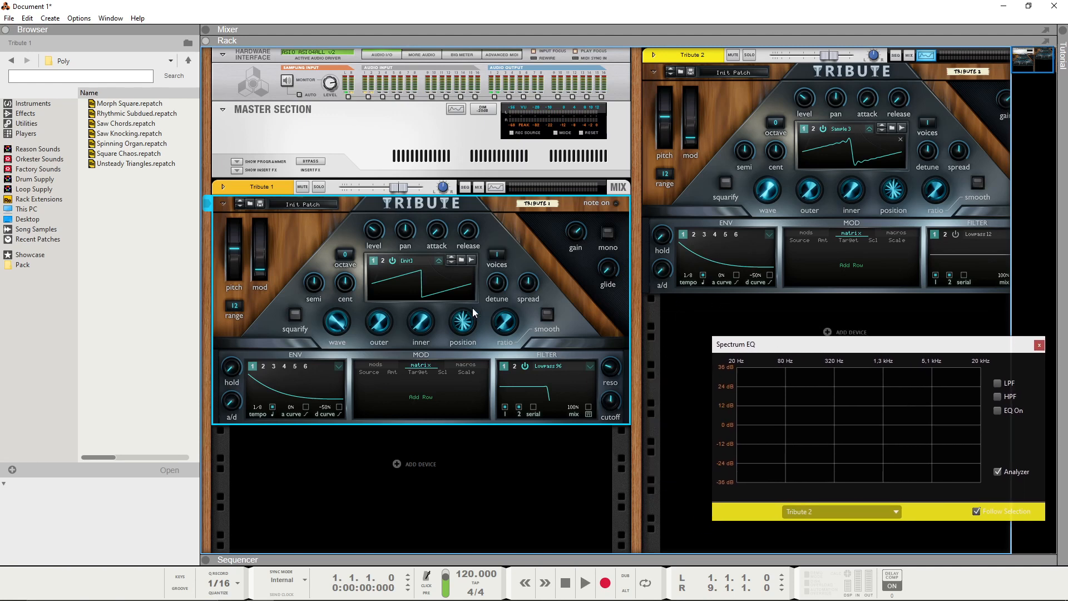
left_click(442, 260)
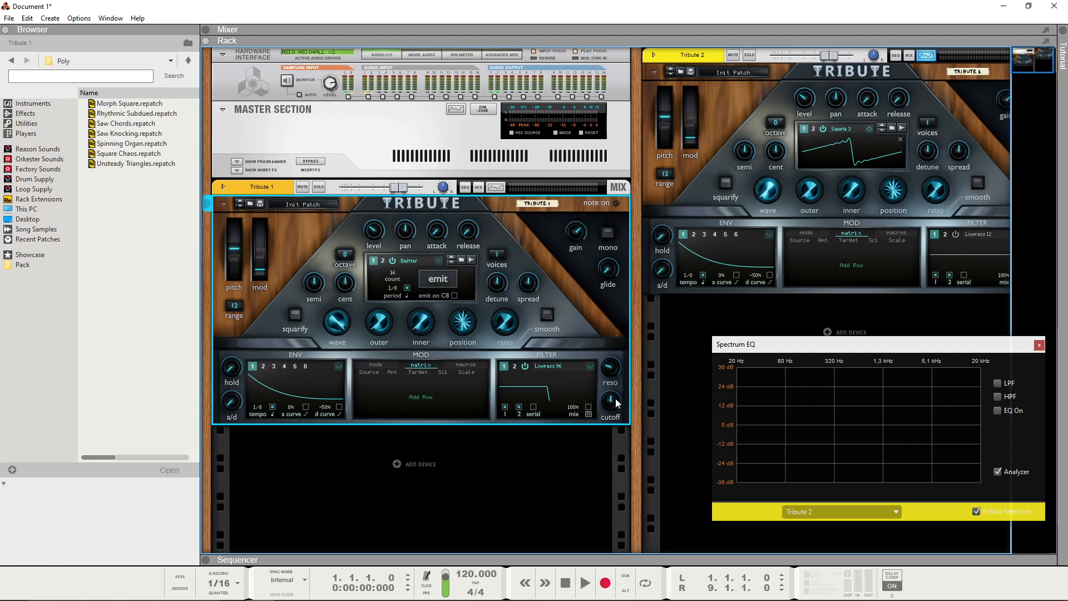
mouse_move(616, 403)
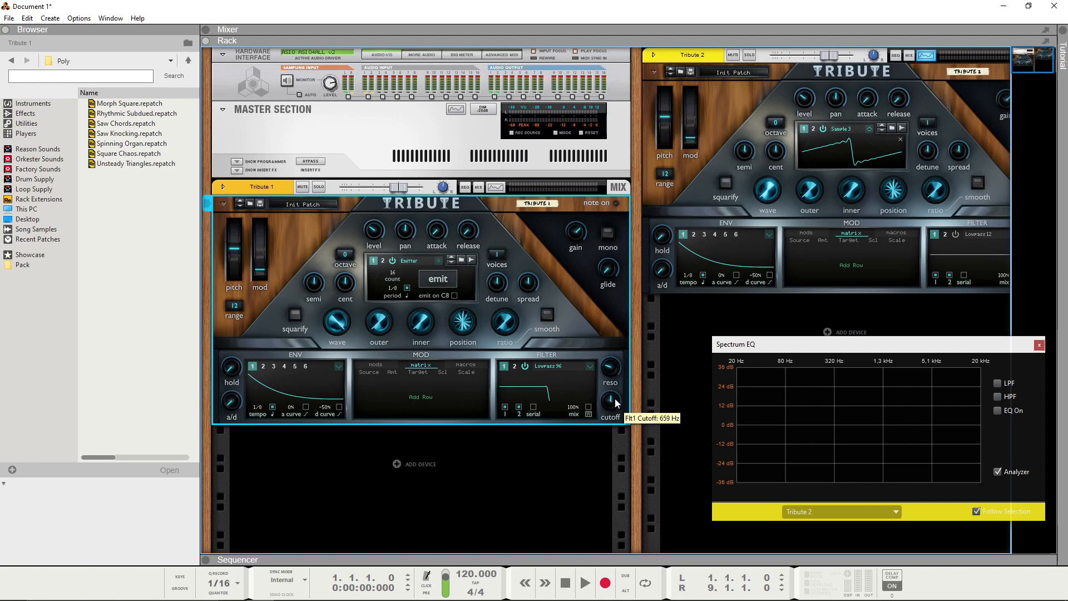
Step: Select Tribute 2 and examine the spectrum of its sampled wavetable in the Spectrum EQ window
left_click_drag(812, 343, 782, 310)
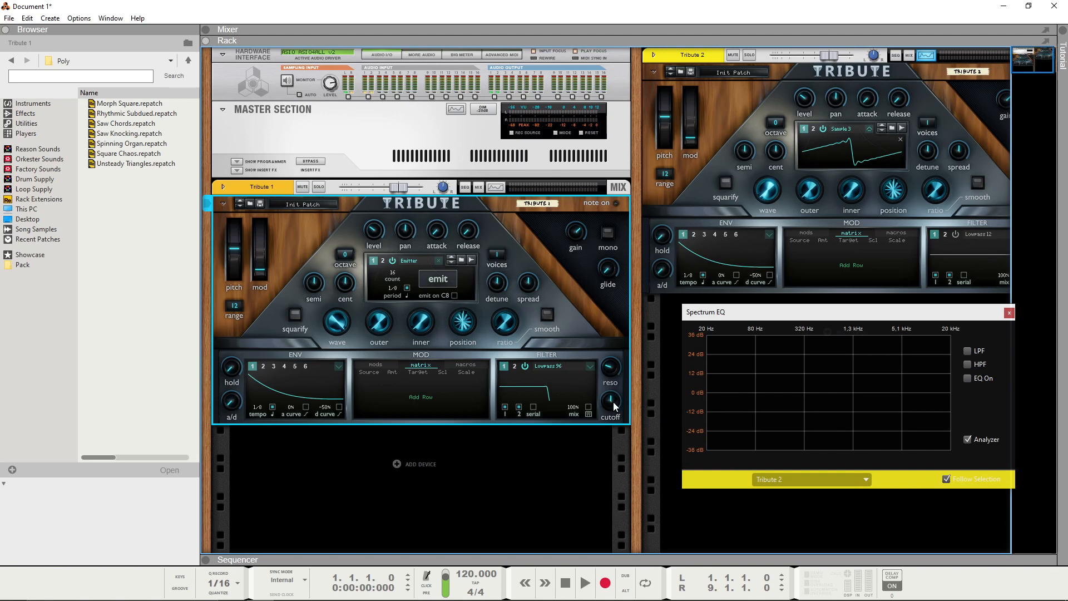
left_click(646, 73)
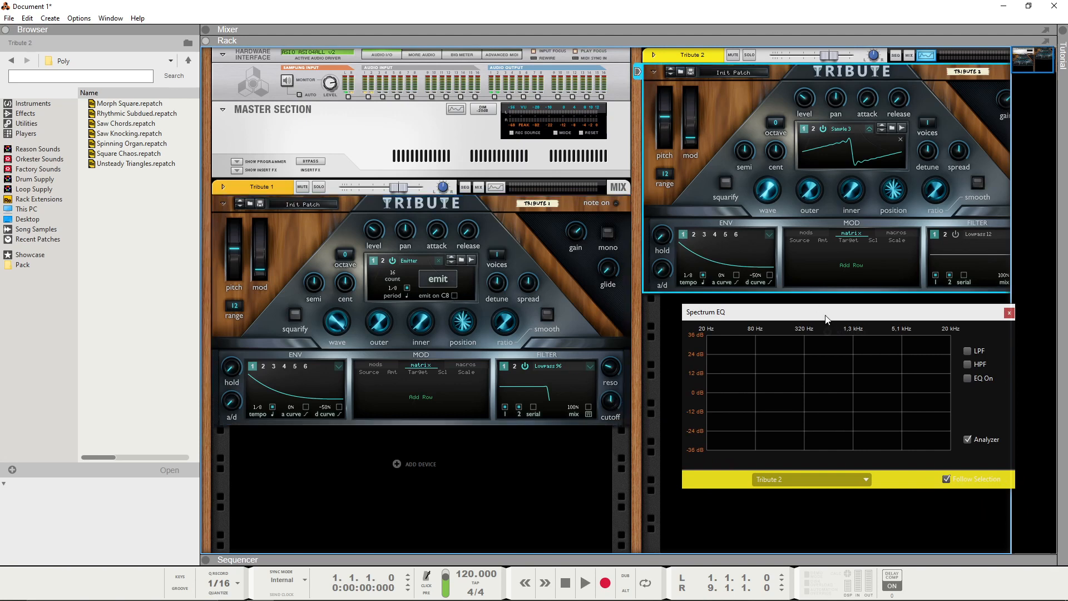
left_click_drag(825, 319, 794, 313)
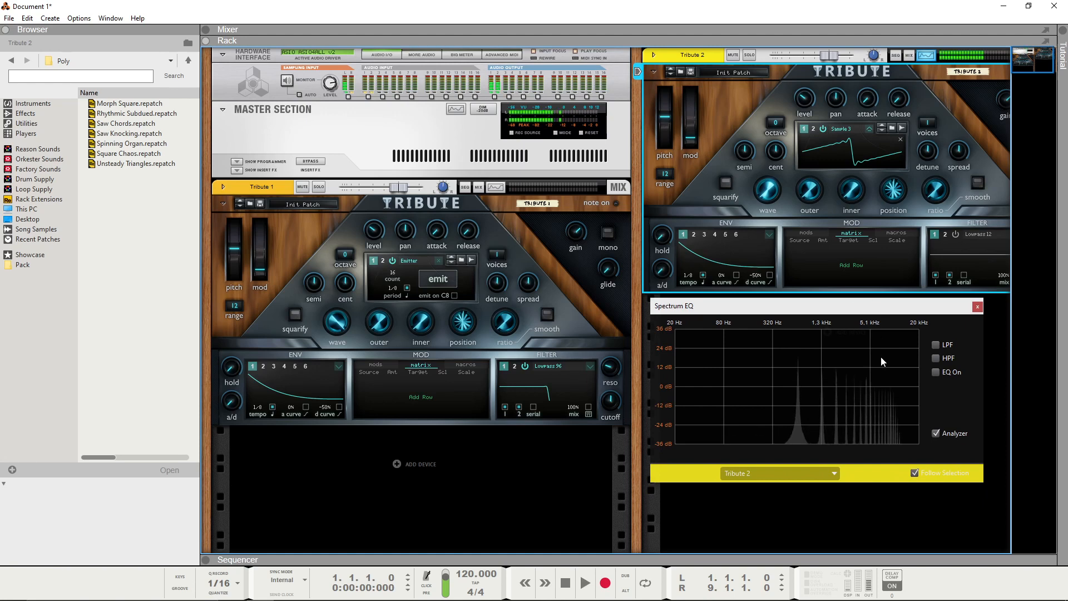
left_click_drag(776, 310, 792, 316)
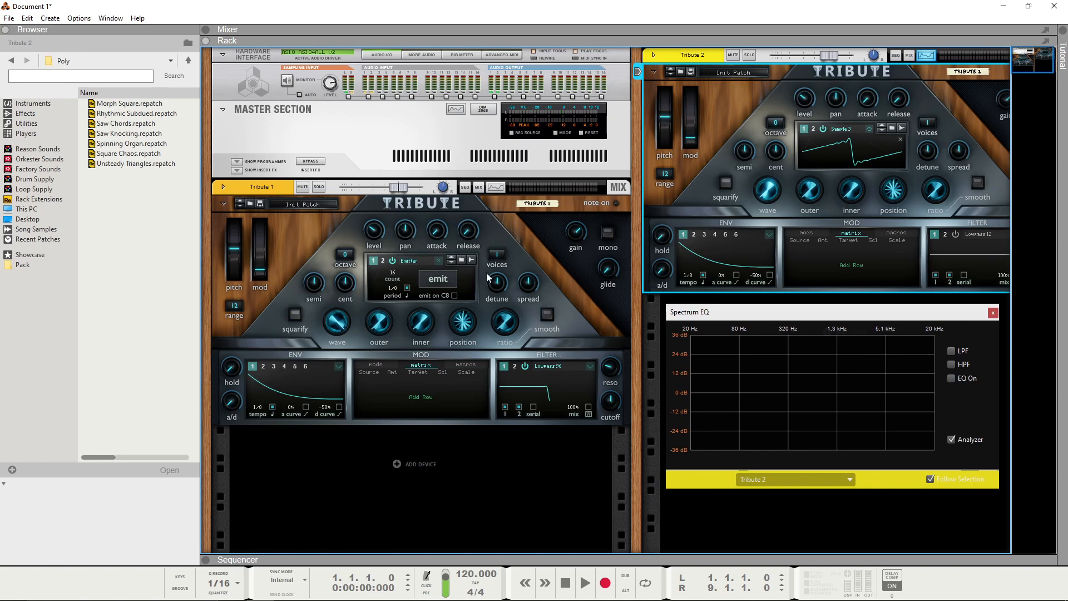
left_click_drag(794, 315, 788, 307)
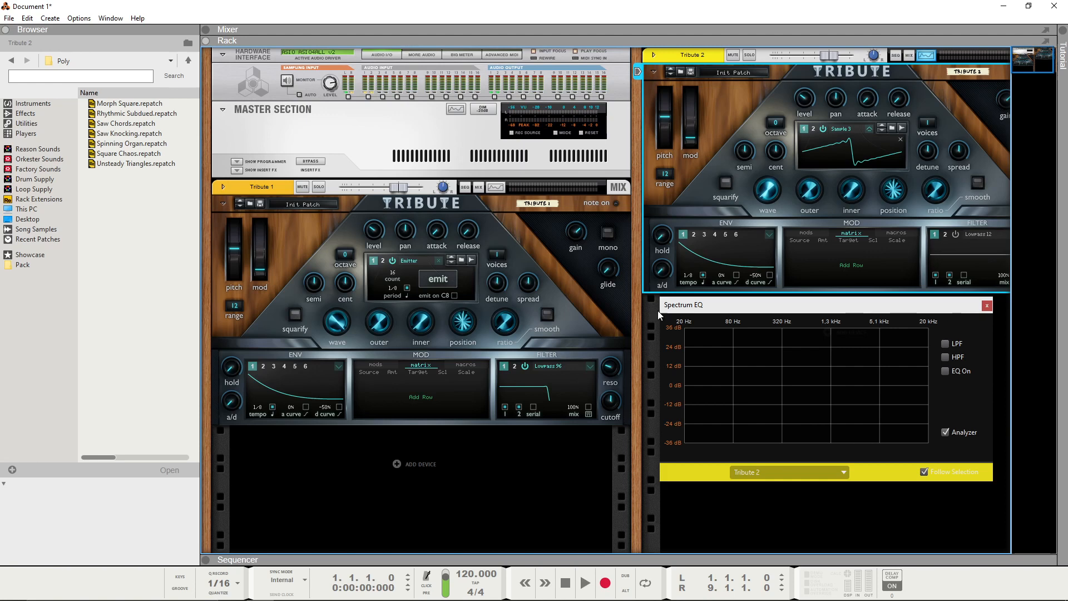
mouse_move(720, 303)
left_mouse_down()
mouse_move(722, 315)
mouse_move(707, 317)
left_mouse_up()
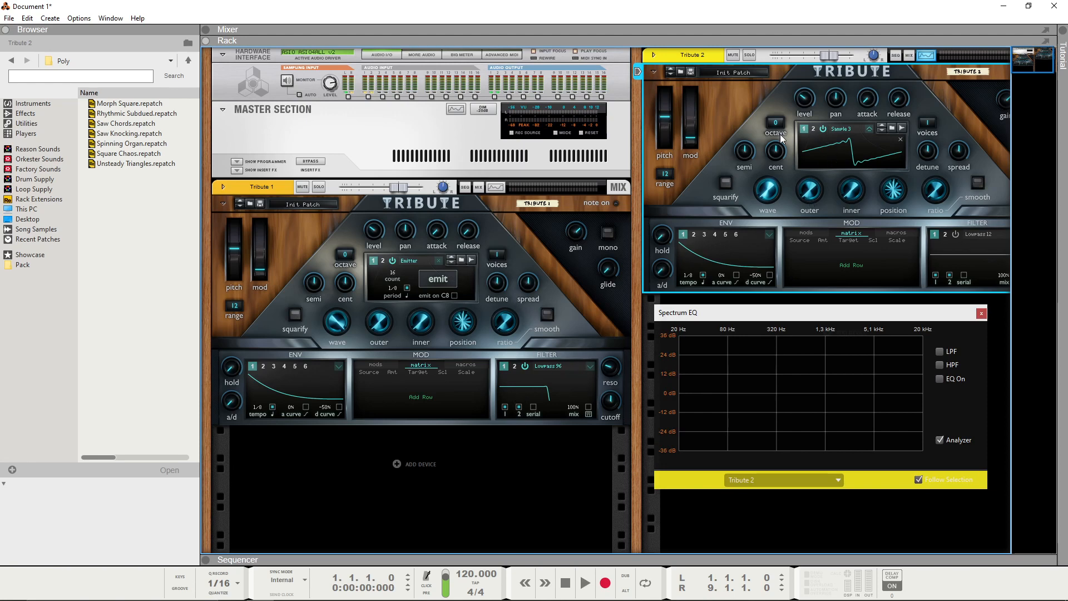
Step: Set Tribute 1's filter 1 to 7 Notches and add a modulation matrix row with envelope 1 as source
left_click(569, 363)
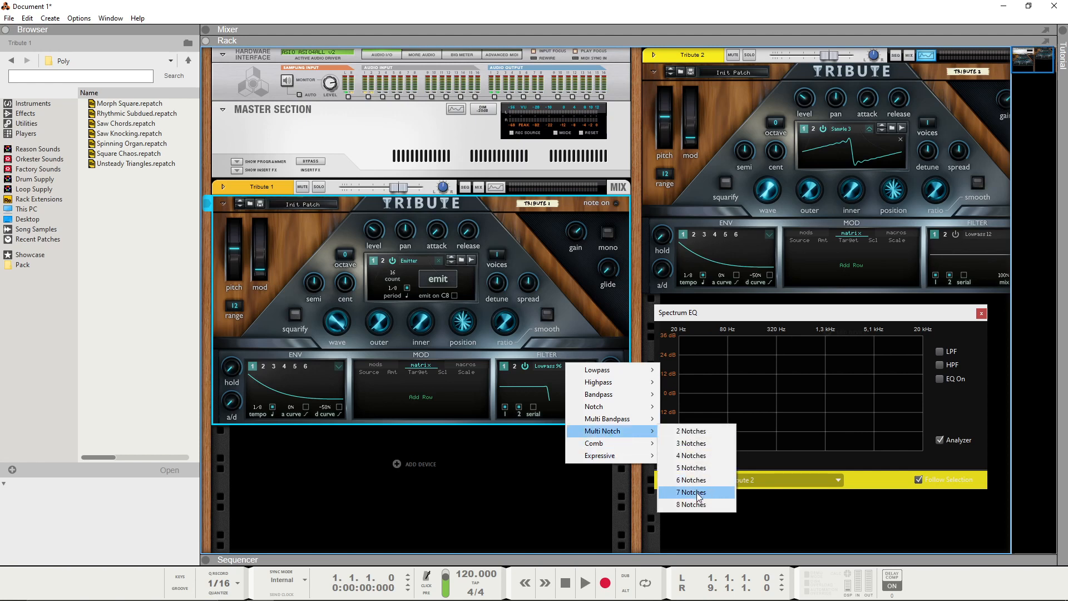
left_click(717, 493)
left_click(411, 388)
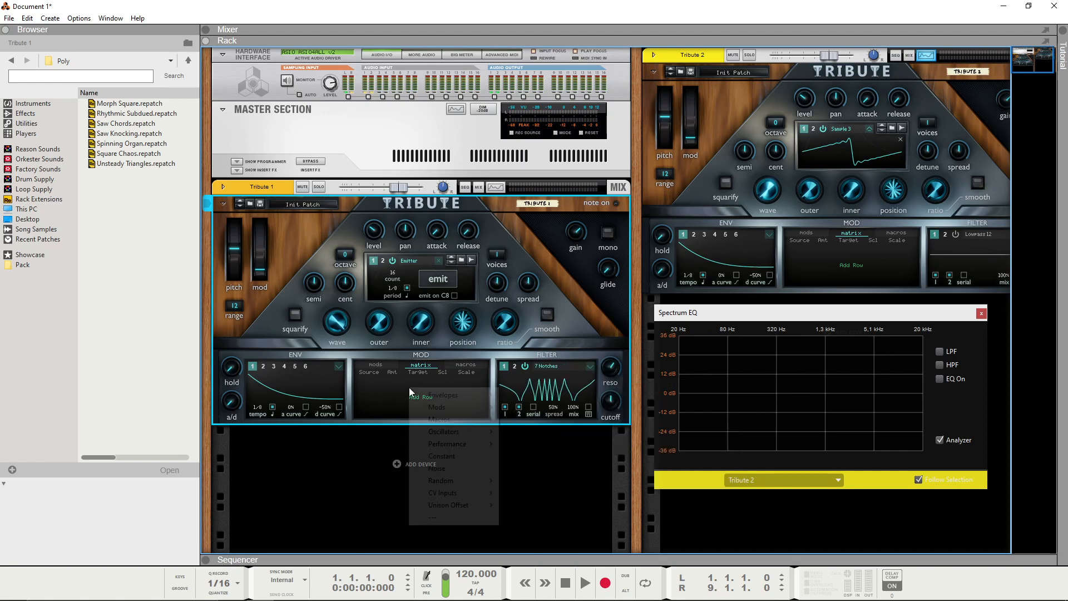
mouse_move(456, 395)
left_click(517, 396)
Step: Set Tribute 1's envelope 1 to Ramp Up and route its matrix row to filter 1's Spread with a positive amount
left_click(369, 380)
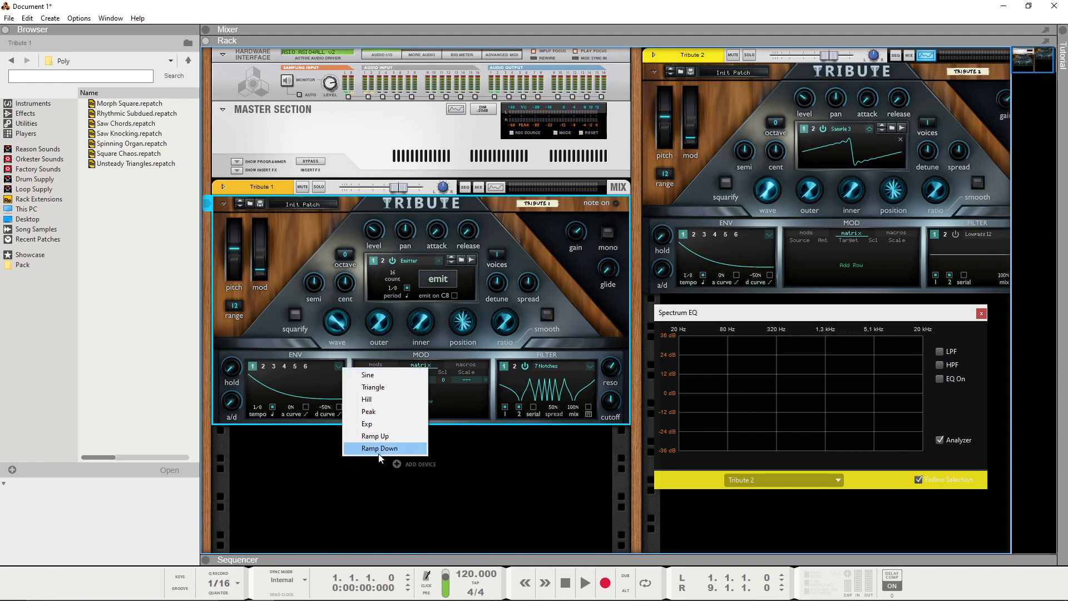
left_click(385, 436)
left_click_drag(396, 378, 415, 362)
left_click(418, 380)
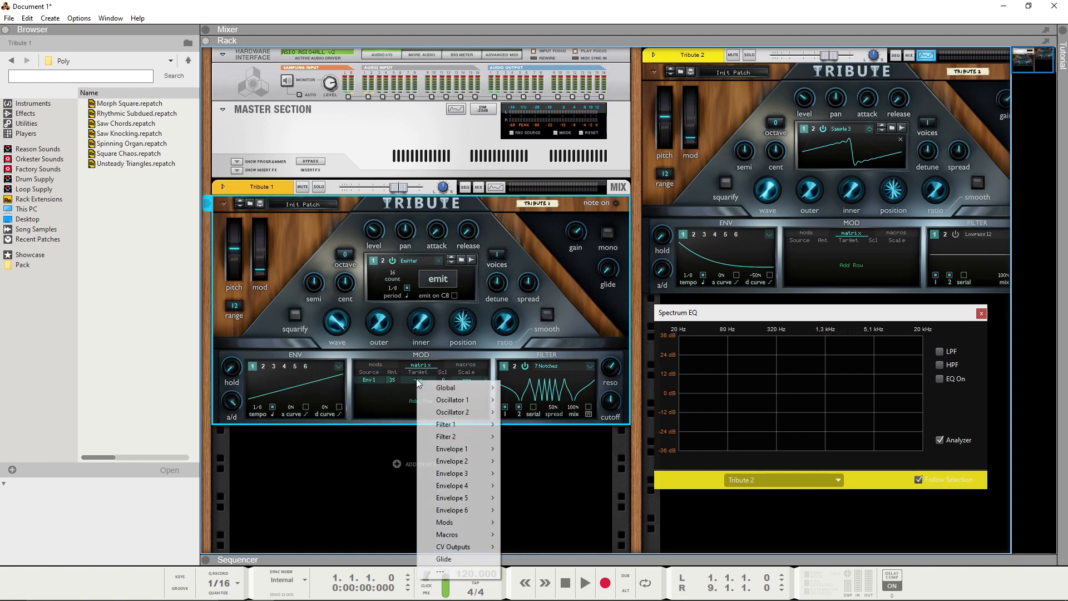
mouse_move(467, 432)
left_click(528, 460)
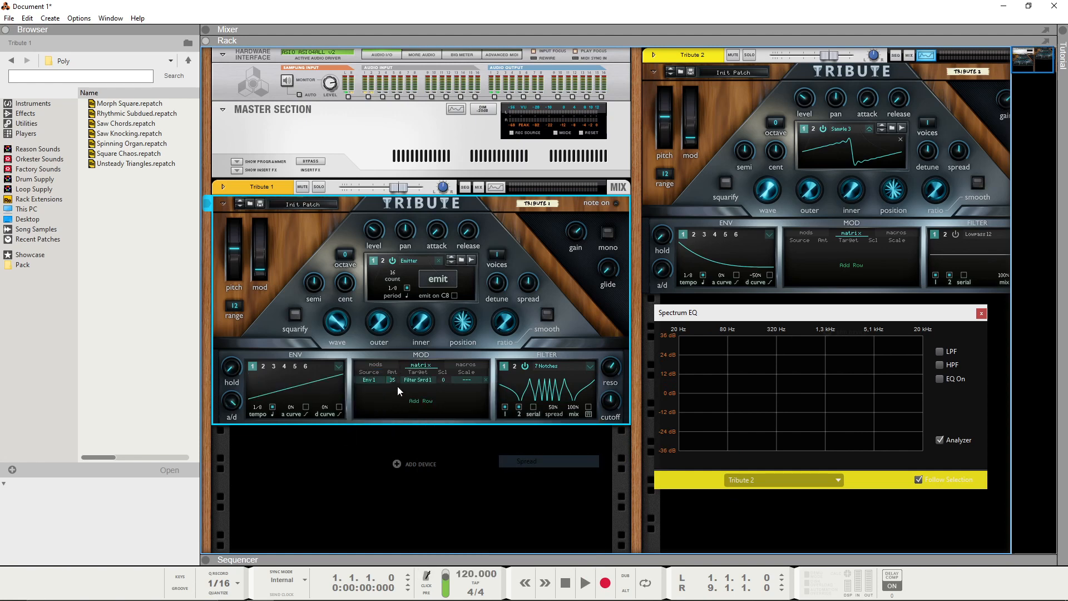
left_click_drag(394, 379, 398, 365)
Step: Sample Tribute 1's notch-filtered output into oscillator 1 of Tribute 2 and set that oscillator's octave to -1
left_click(902, 128)
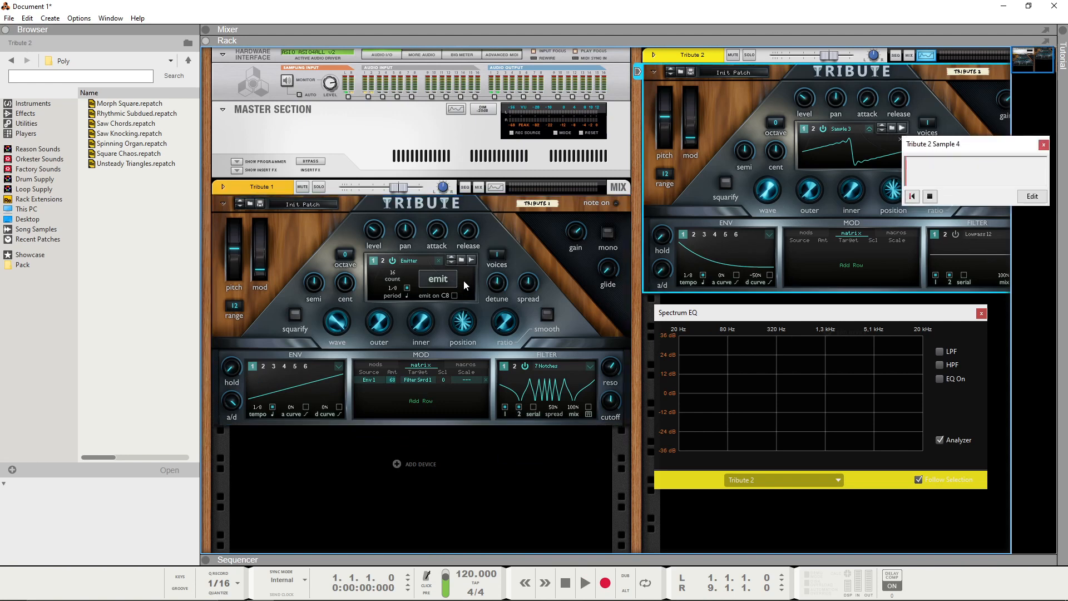
left_click(638, 72)
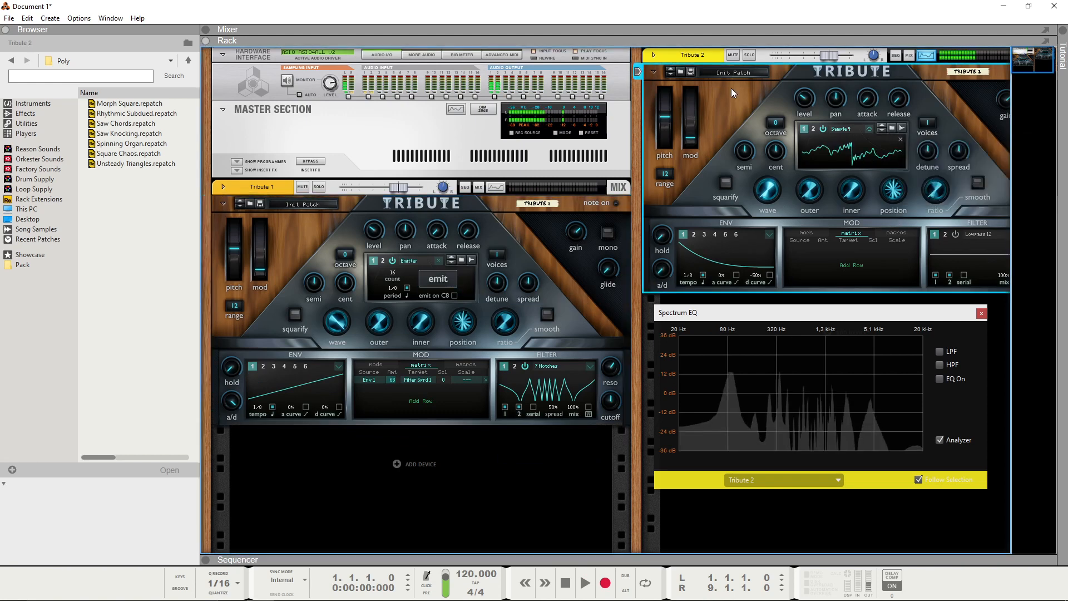
left_click_drag(776, 123, 775, 132)
mouse_move(772, 195)
left_mouse_down()
mouse_move(772, 167)
mouse_move(772, 198)
left_mouse_up()
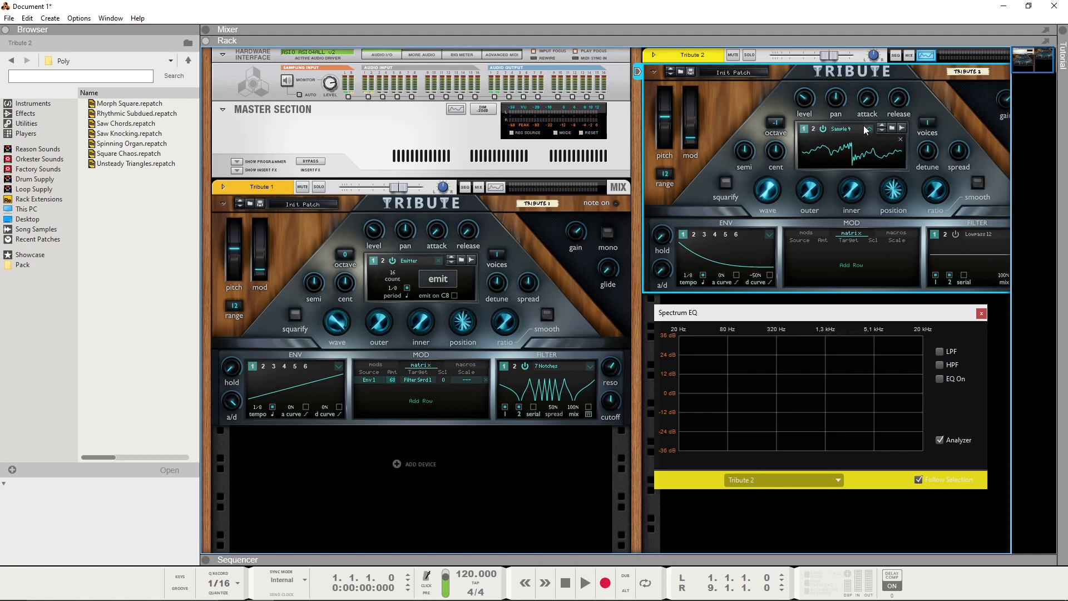
left_click_drag(1026, 67, 1043, 32)
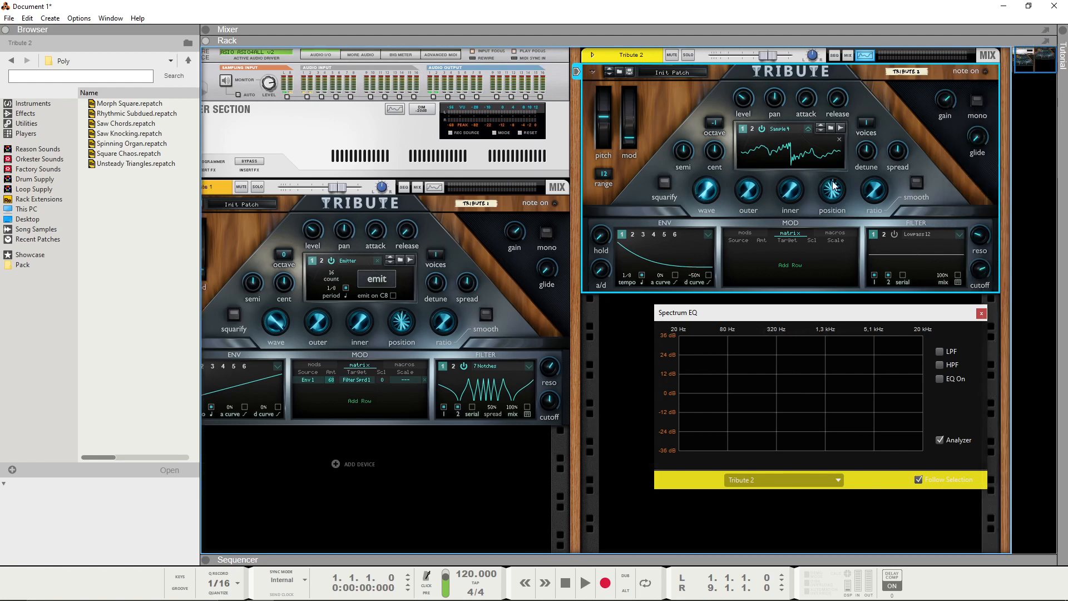
mouse_move(1031, 64)
left_mouse_down()
mouse_move(1025, 37)
mouse_move(1039, 24)
mouse_move(1030, 48)
left_mouse_up()
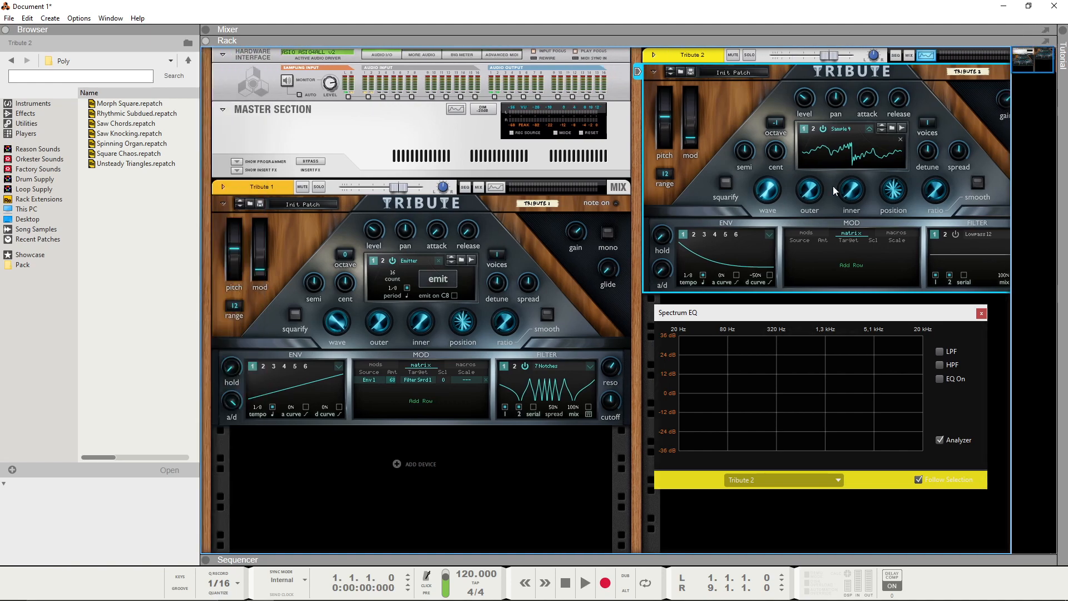
left_click_drag(751, 315, 748, 305)
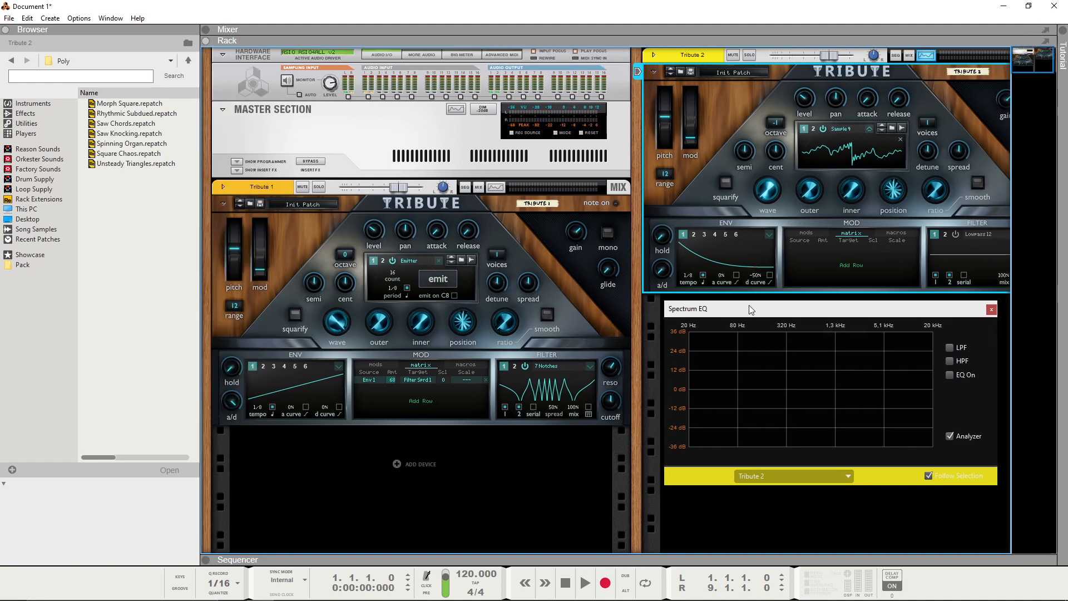
Step: Reset Tribute 1 and give its oscillator 1 a sawtooth wave with 8 unison voices and an adjusted detune
right_click(565, 273)
left_click(602, 494)
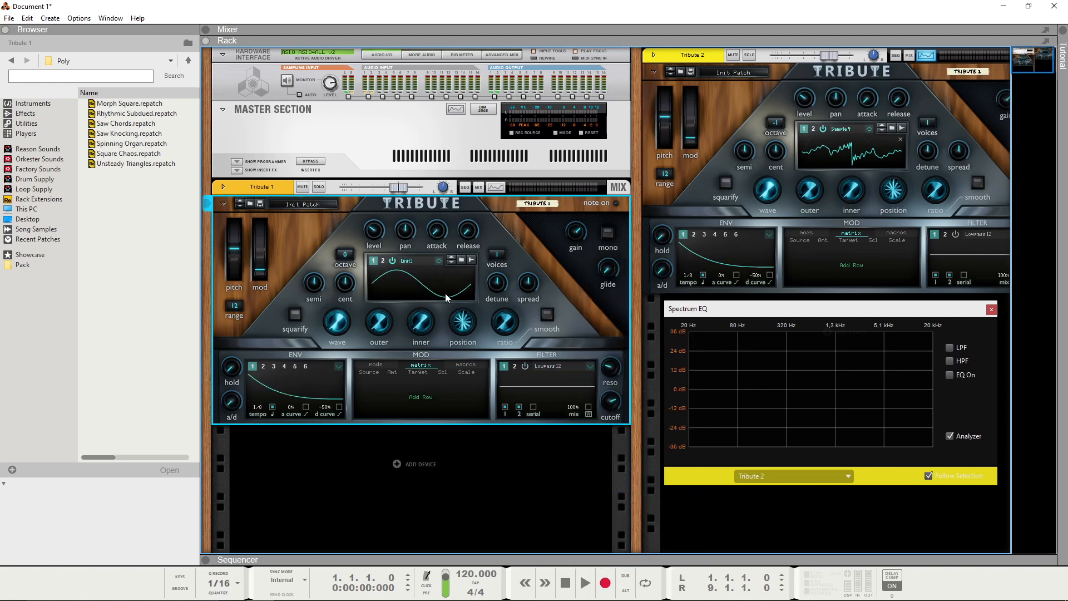
left_click_drag(337, 329, 405, 275)
left_click_drag(498, 255, 502, 231)
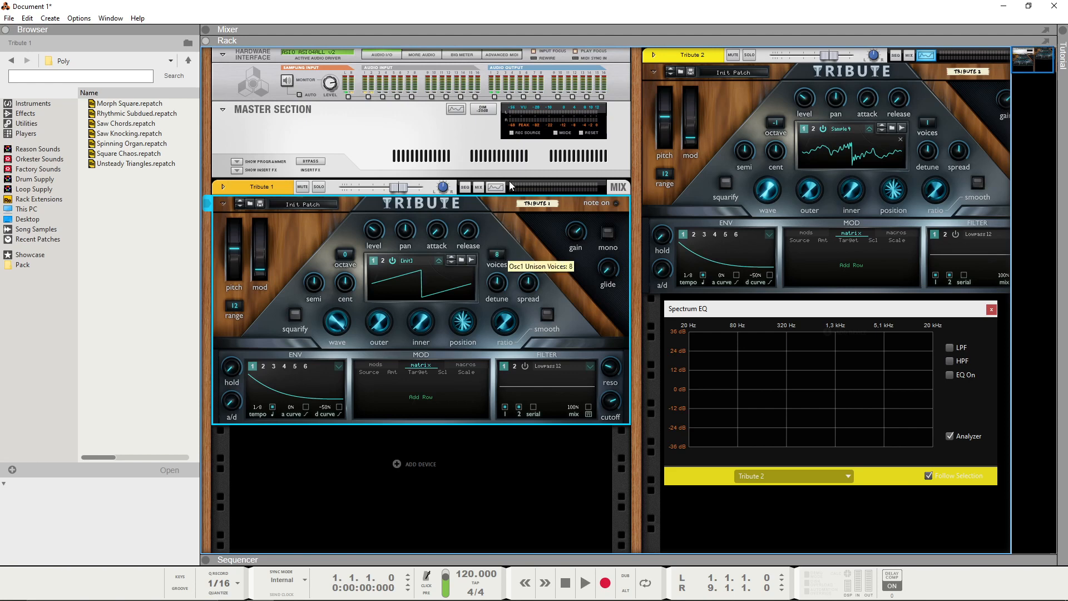
mouse_move(500, 290)
left_mouse_down()
mouse_move(501, 303)
mouse_move(494, 285)
left_mouse_up()
Step: Switch Tribute 1's oscillator 1 to Emitter and sample the unison sawtooth into oscillator 1 of Tribute 2
left_click(901, 128)
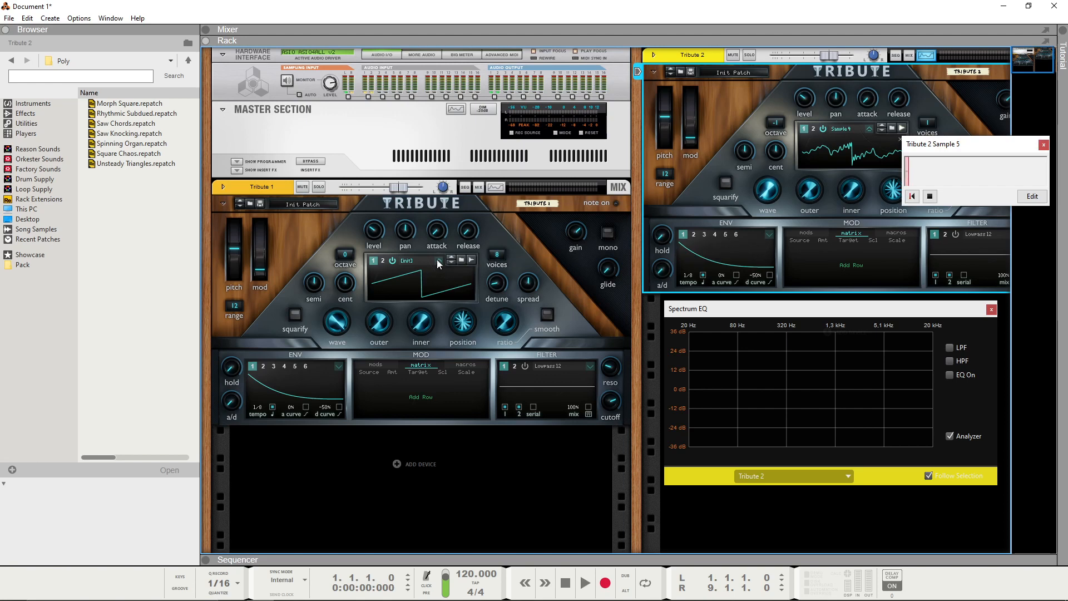
left_click(436, 259)
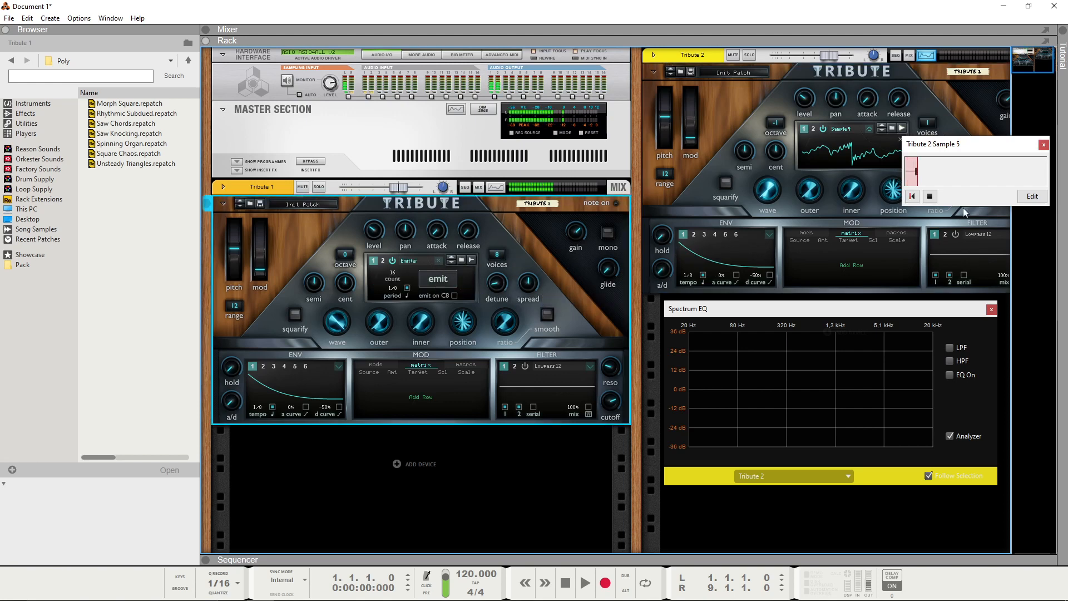
left_click(655, 82)
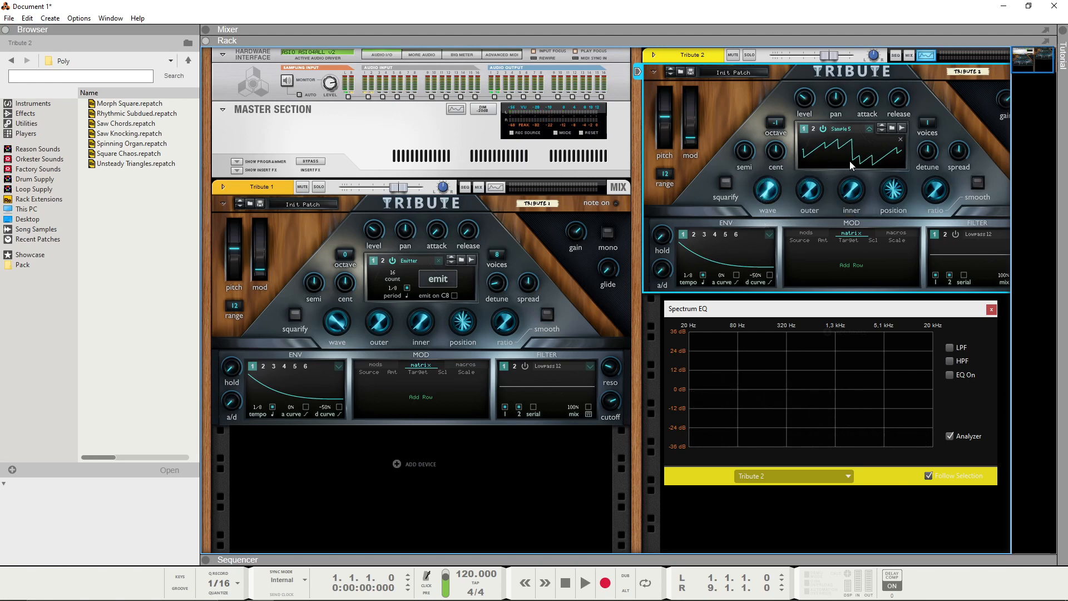
Step: Change Tribute 1's oscillator 1 detune, resample it into Tribute 2's oscillator 1 and try out the wave knob there
left_click(492, 294)
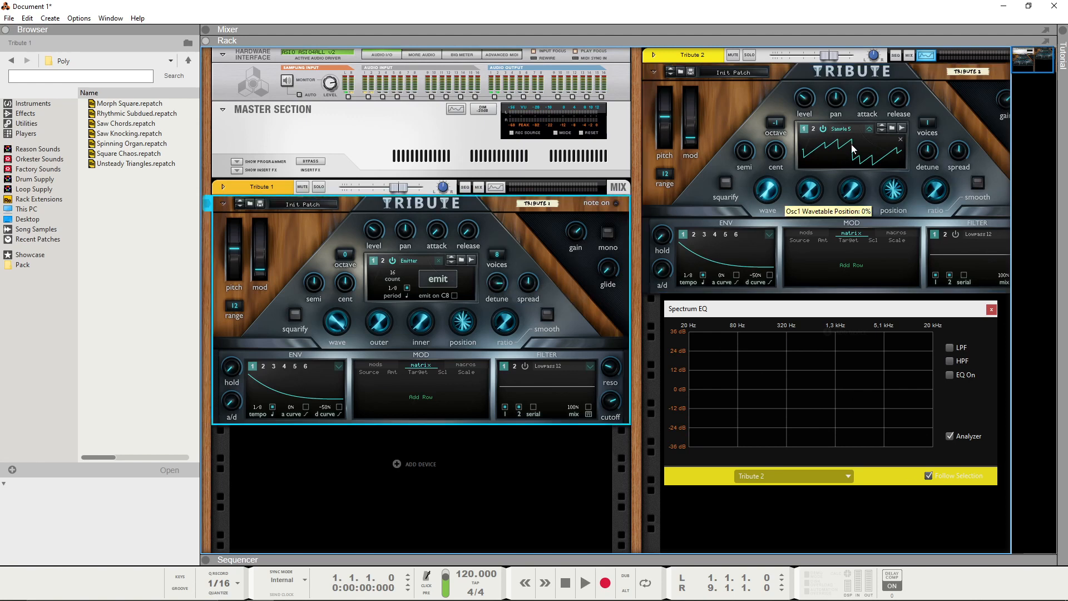
left_click(902, 130)
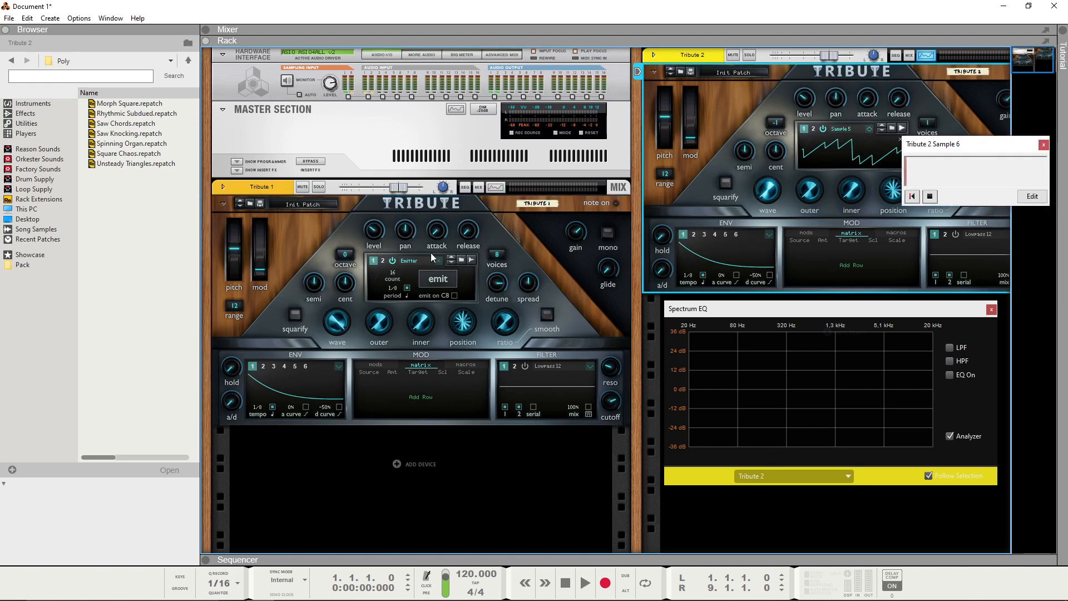
left_click(930, 197)
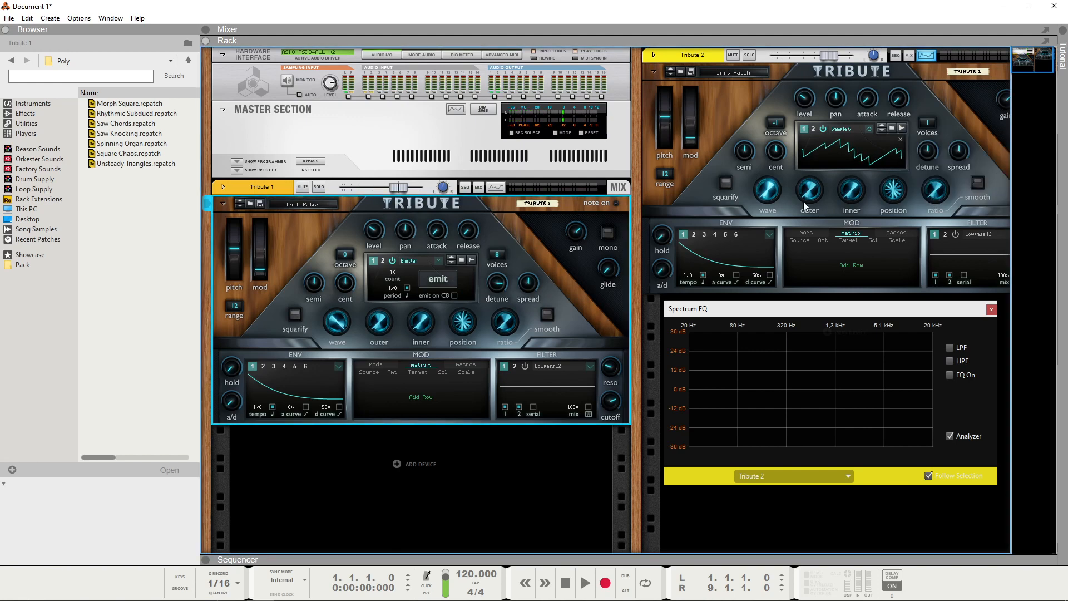
left_click(767, 190)
left_click_drag(770, 165, 767, 193)
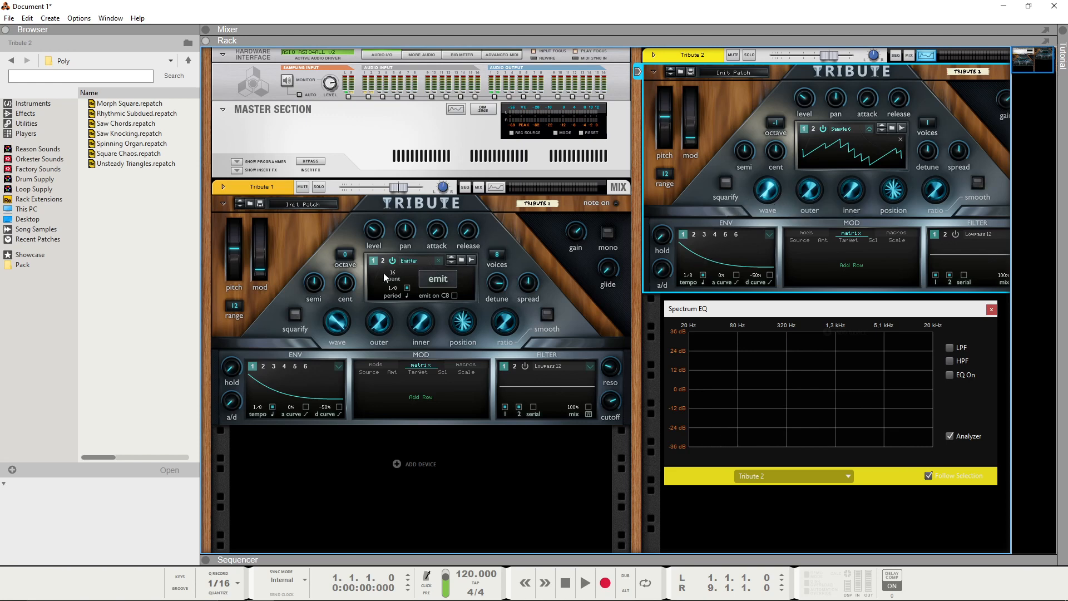
Step: Set the Emitter count in Tribute 1's oscillator 1 to 5
left_click_drag(393, 275, 403, 285)
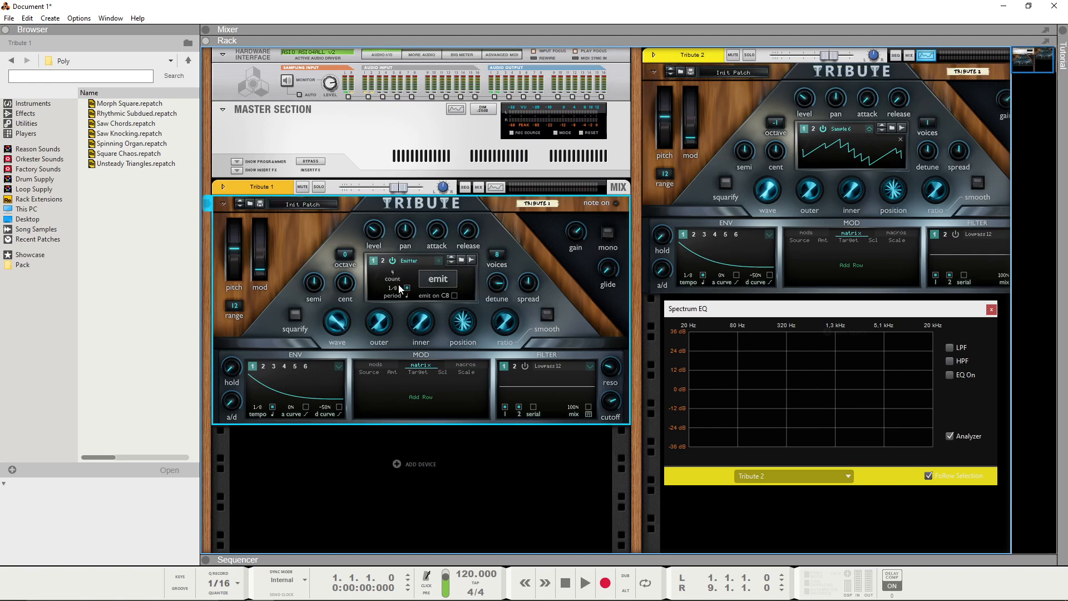
mouse_move(769, 197)
left_mouse_down()
mouse_move(764, 177)
mouse_move(756, 206)
mouse_move(776, 161)
mouse_move(764, 207)
left_mouse_up()
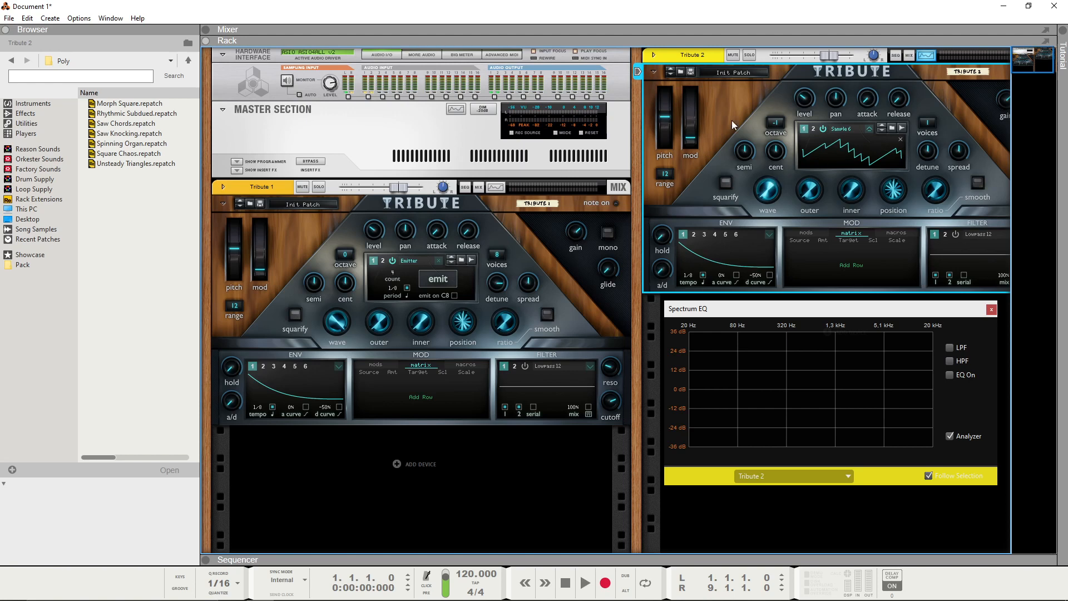
left_click(393, 272)
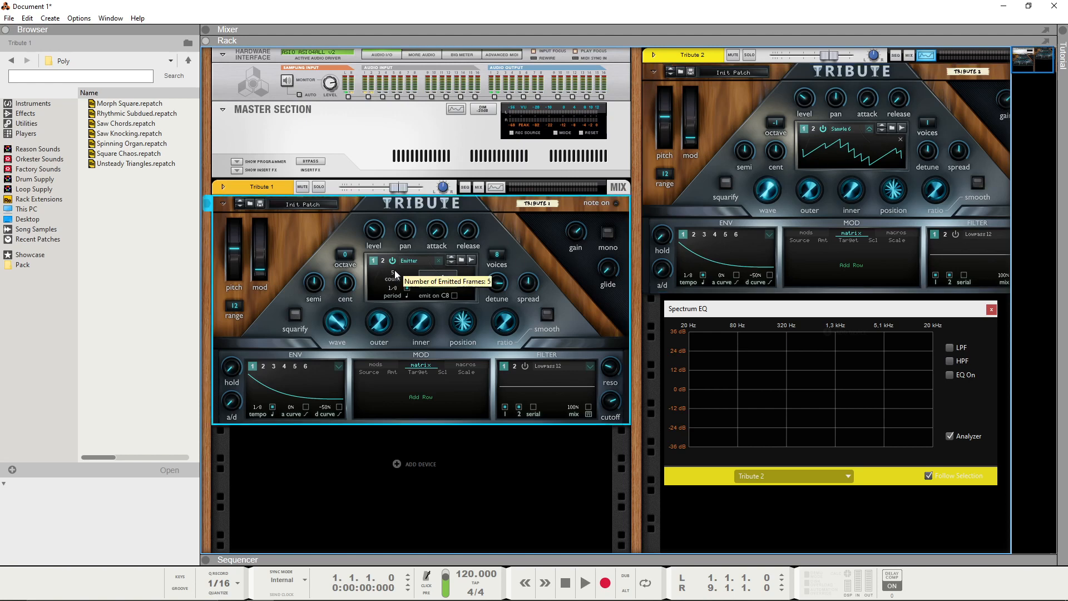
Step: Emit the five-count signal from Tribute 1, sample it into Tribute 2's oscillator 1 and try its wave knob
left_click(902, 128)
left_click(449, 277)
left_click(930, 196)
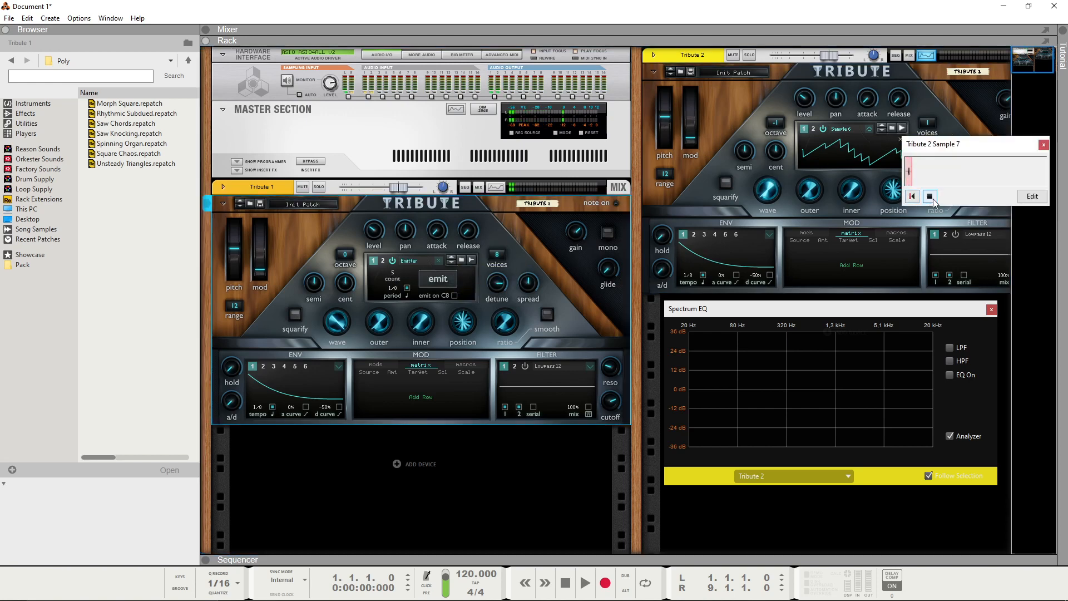
left_click_drag(767, 184, 766, 212)
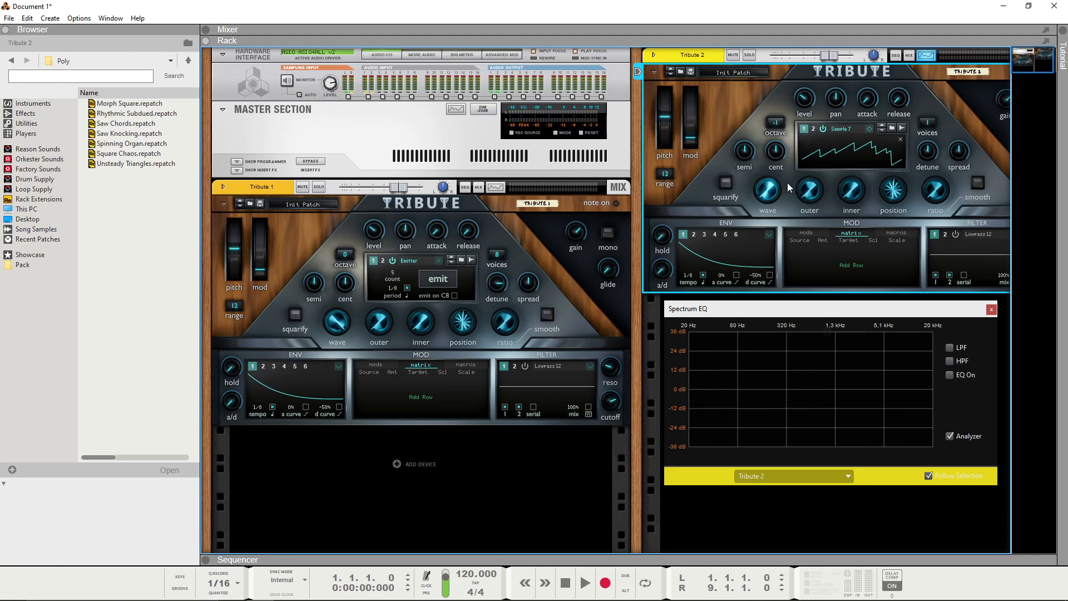
left_click_drag(1033, 65, 1026, 35)
mouse_move(790, 305)
left_mouse_down()
mouse_move(817, 323)
mouse_move(790, 312)
left_mouse_up()
left_click_drag(1036, 58, 1055, 51)
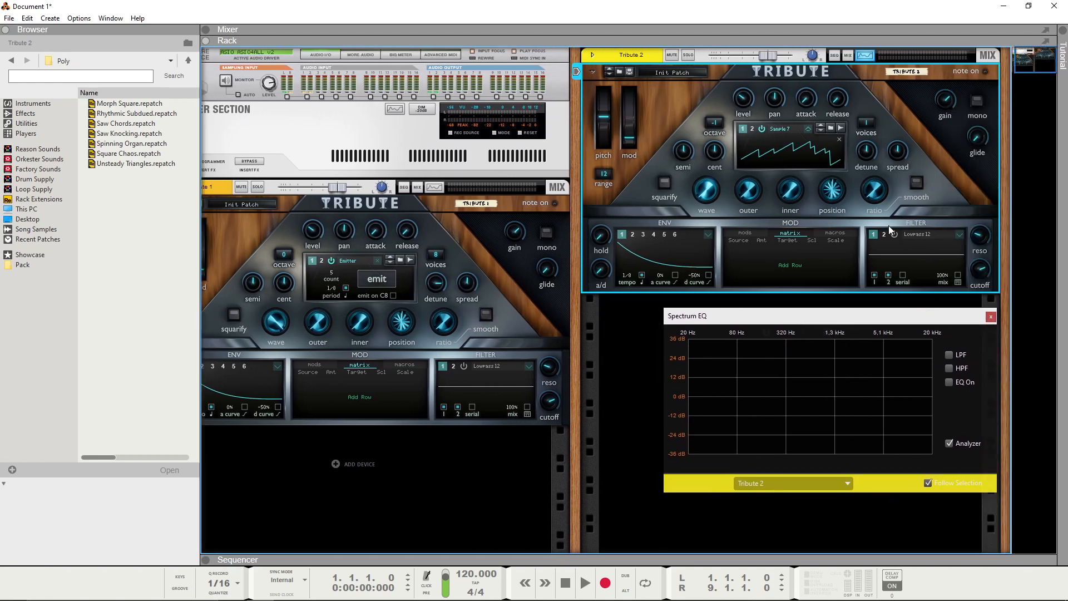
Step: Close the Spectrum EQ and browse the Tribute Wavetable Synthesizer's wavetables among the Rack Extensions sounds, opening the Sharp folder
key("F2")
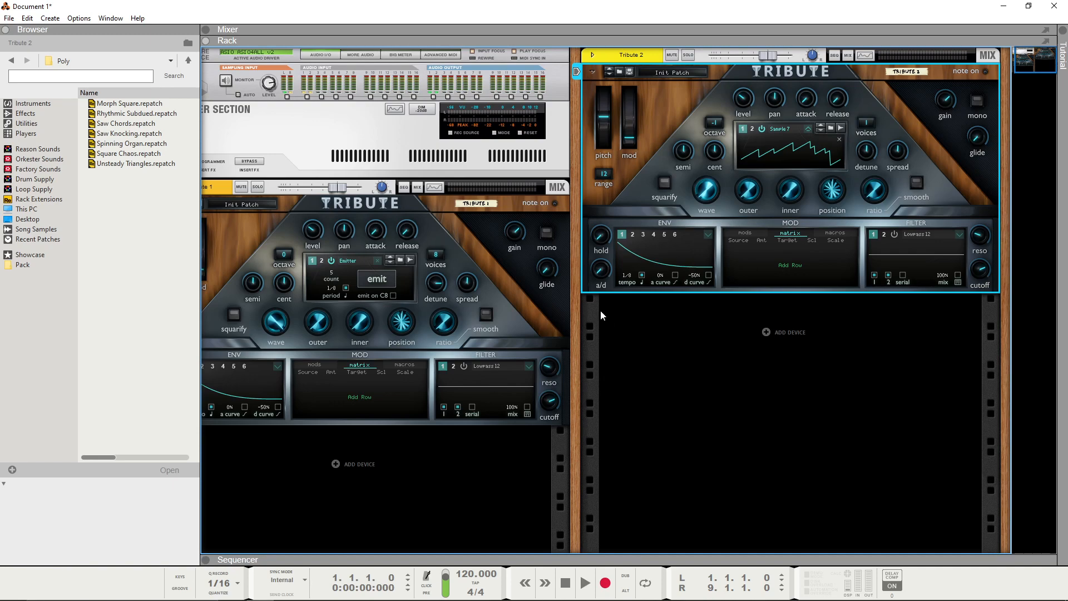
left_click(33, 199)
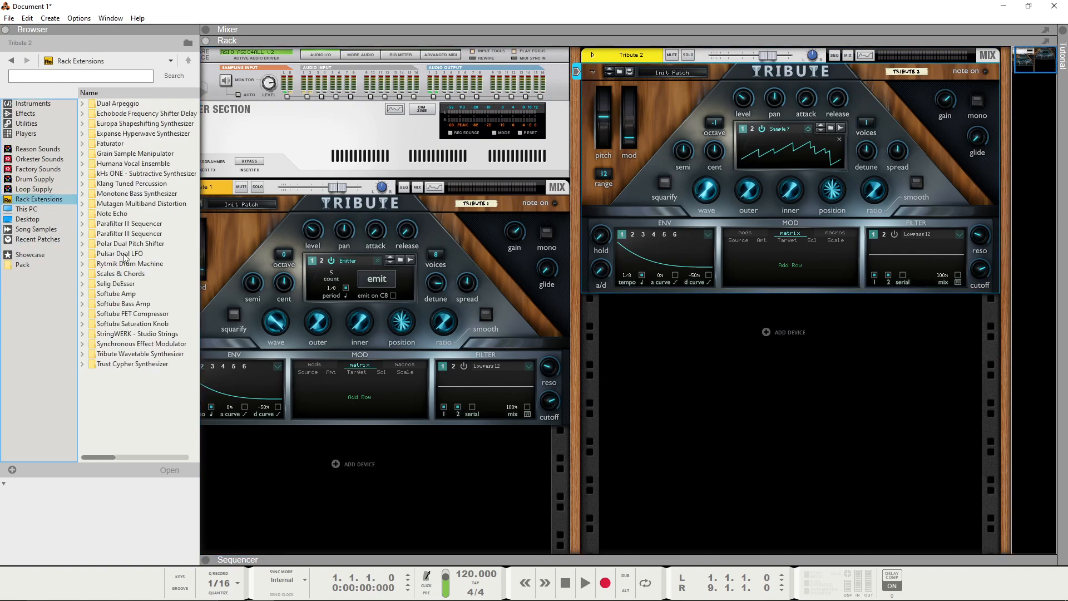
double_click(153, 360)
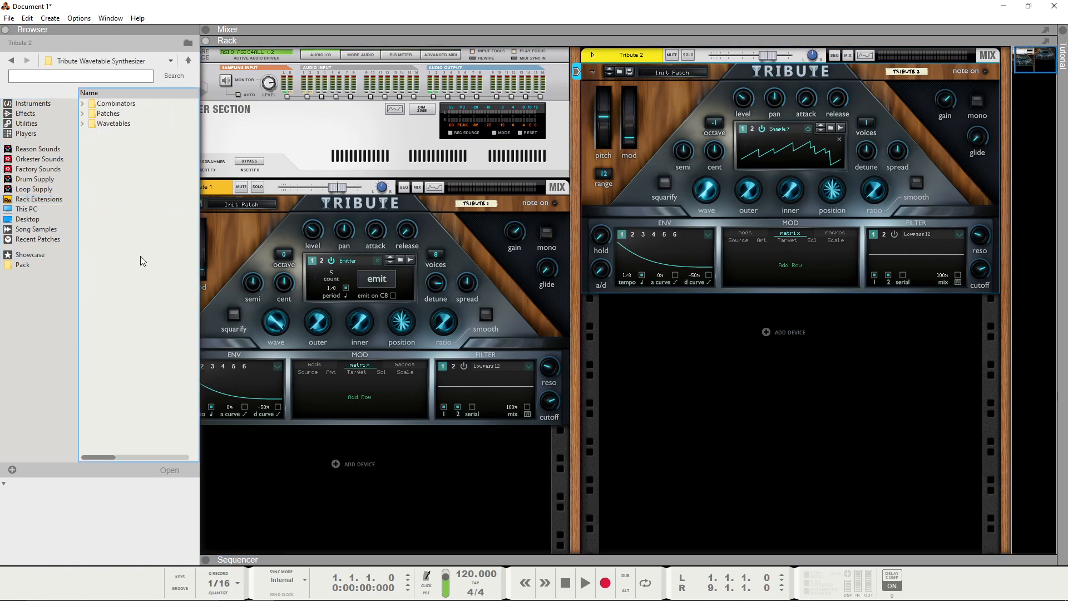
double_click(114, 123)
double_click(105, 133)
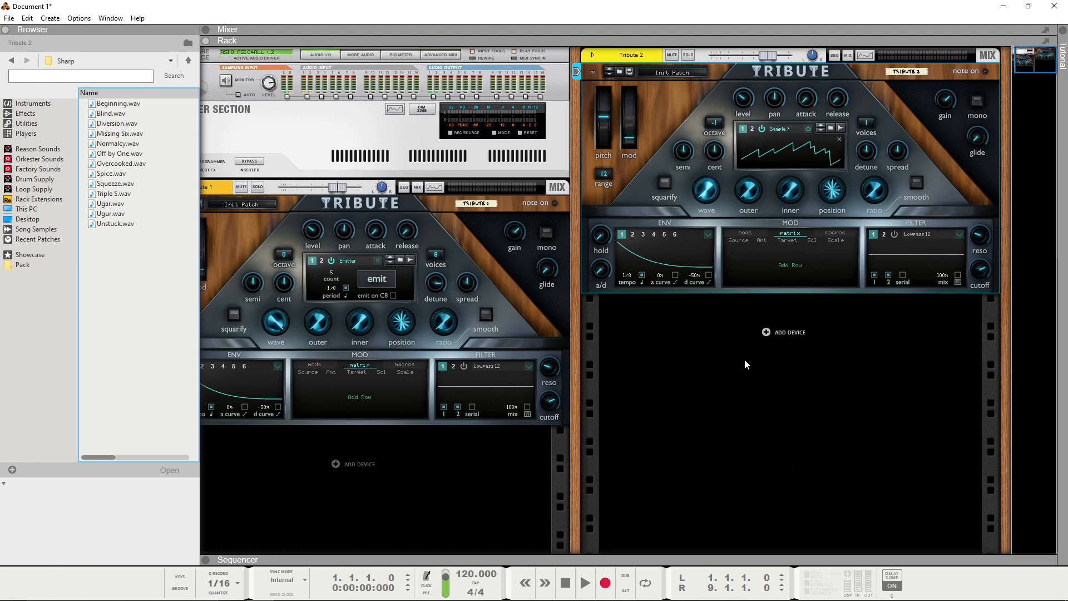
Step: Add a third Tribute synthesizer to the rack below Tribute 2
right_click(699, 347)
mouse_move(728, 436)
left_click(875, 472)
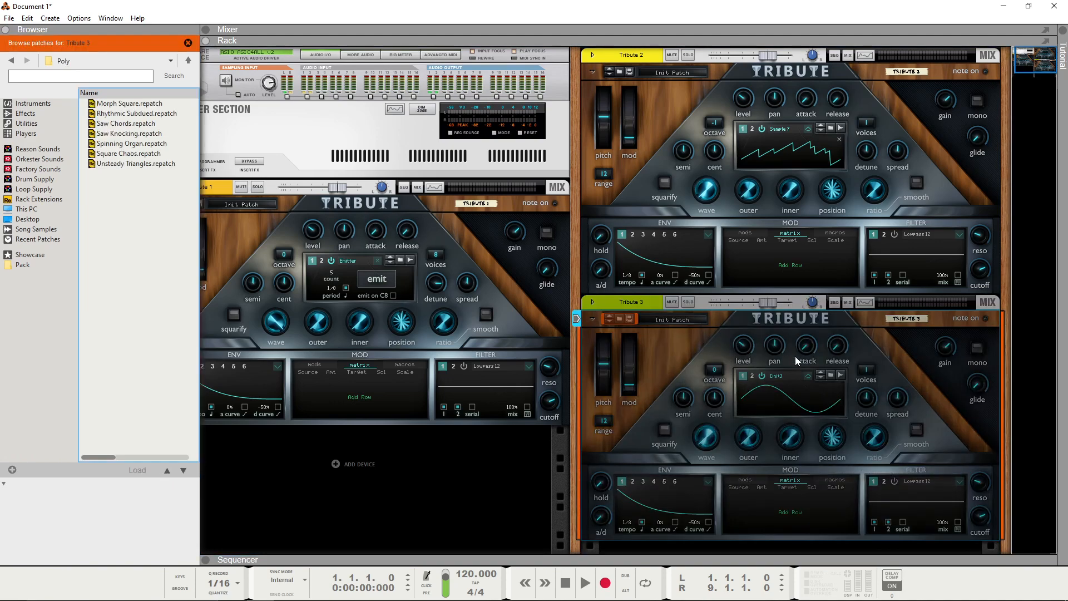
Step: Set Tribute 2's envelope 1 shape to Ramp Up and add a modulation row routing Envelope 1 to oscillator 1's Inner
left_click(704, 235)
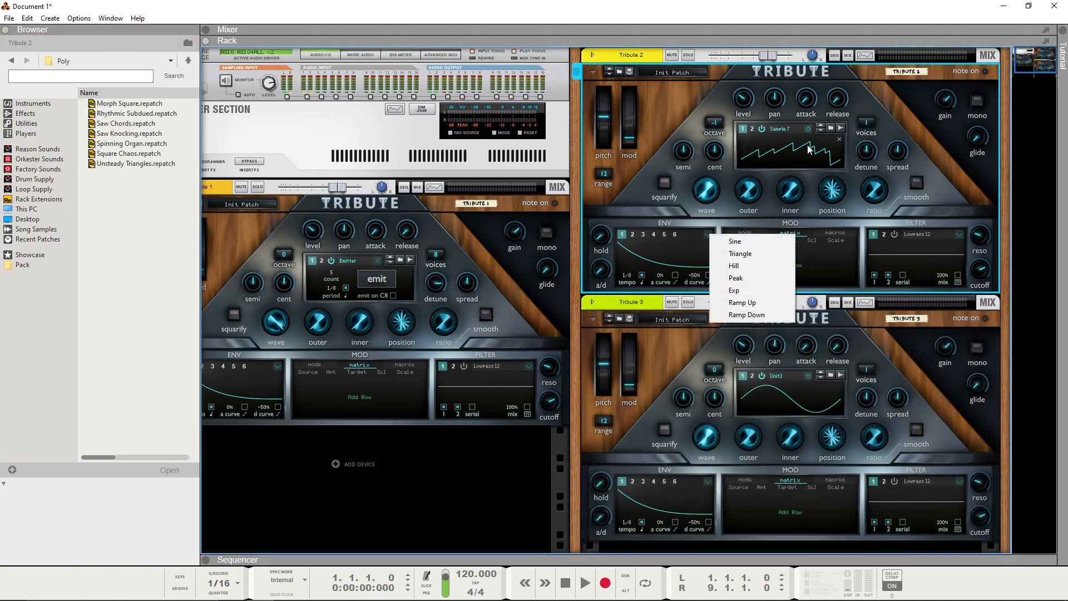
left_click(749, 303)
left_click(797, 265)
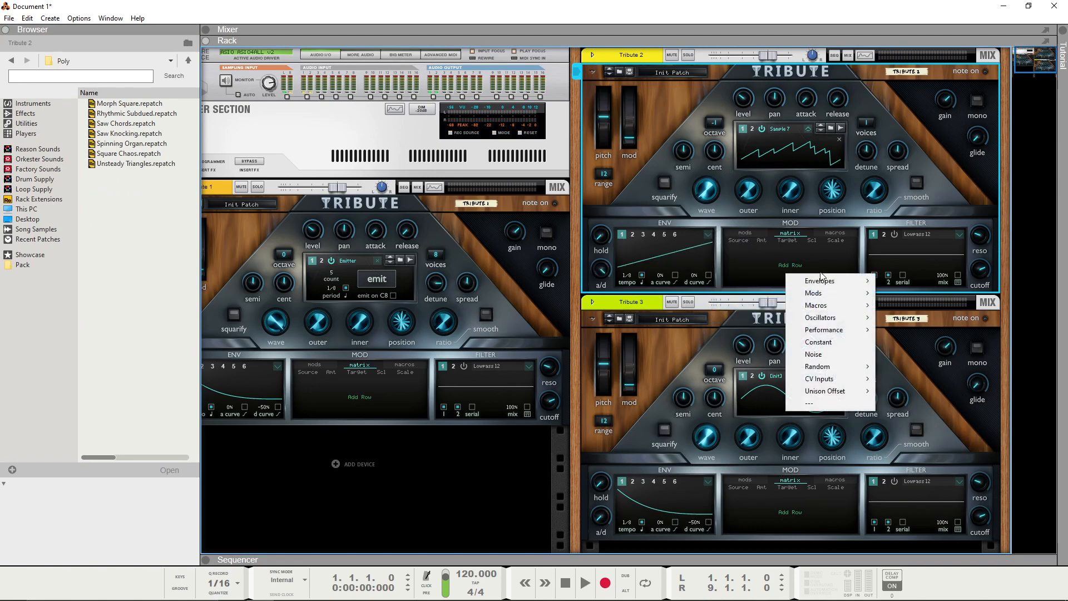
mouse_move(848, 278)
left_click(906, 279)
left_click(796, 250)
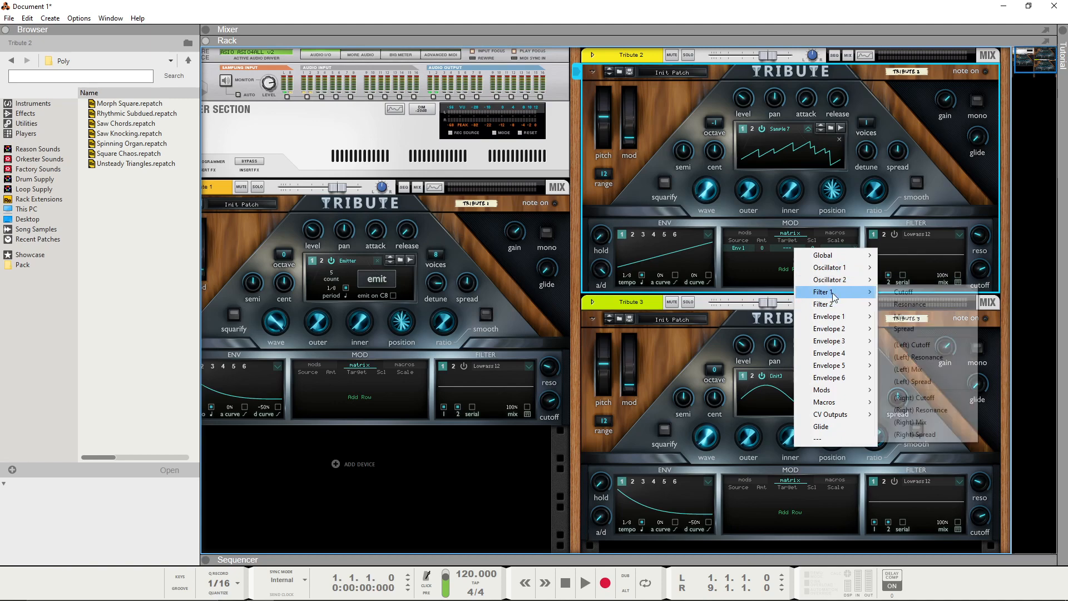
left_click(908, 395)
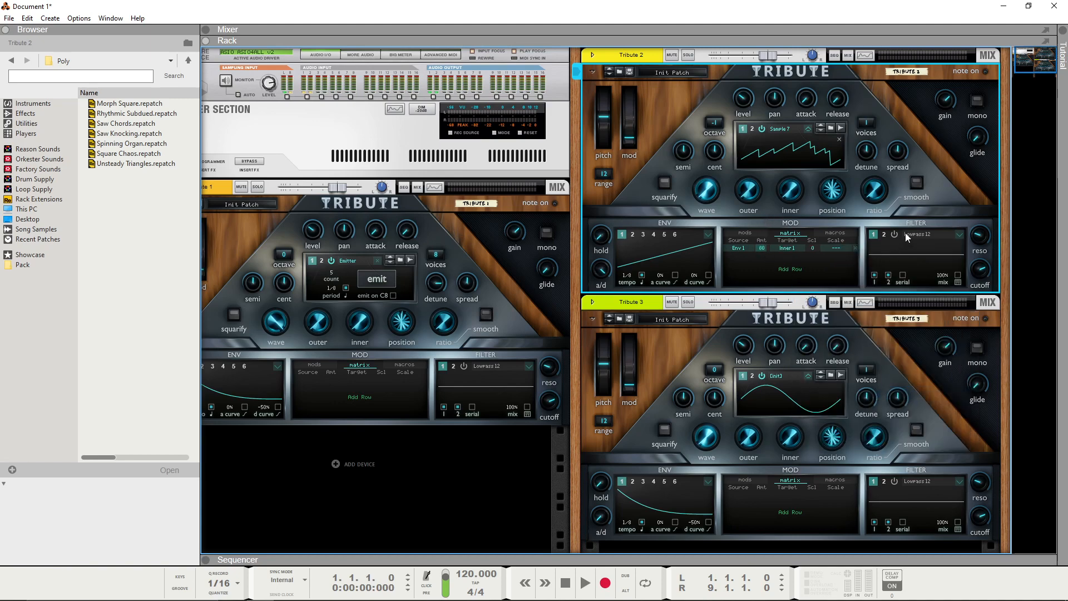
Step: Switch Tribute 2's filter 1 to the Expressive type Deft and reduce its mix
left_click(922, 232)
mouse_move(951, 325)
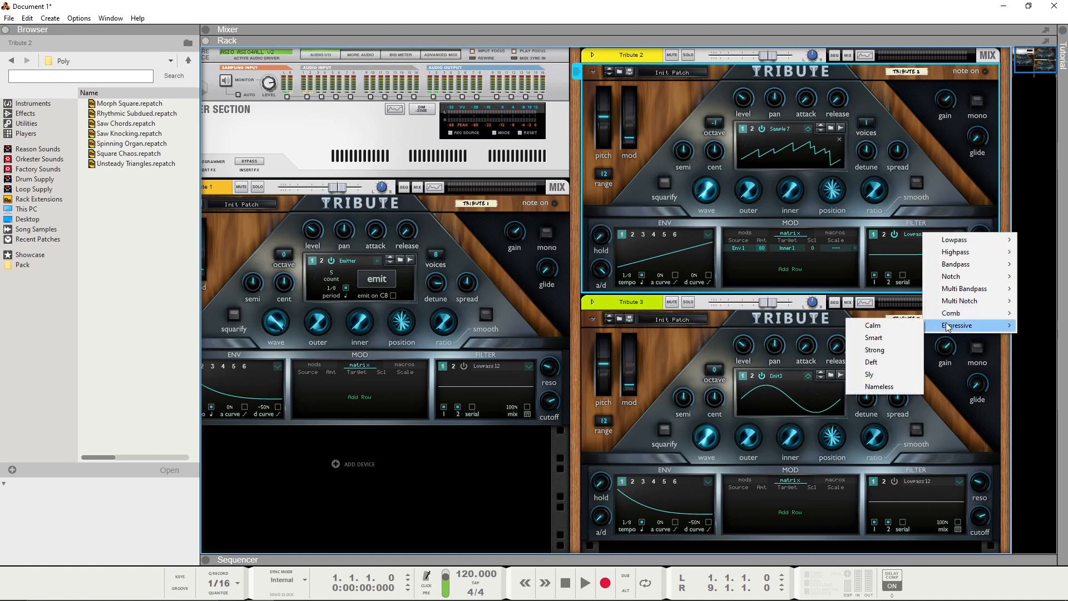
left_click(883, 363)
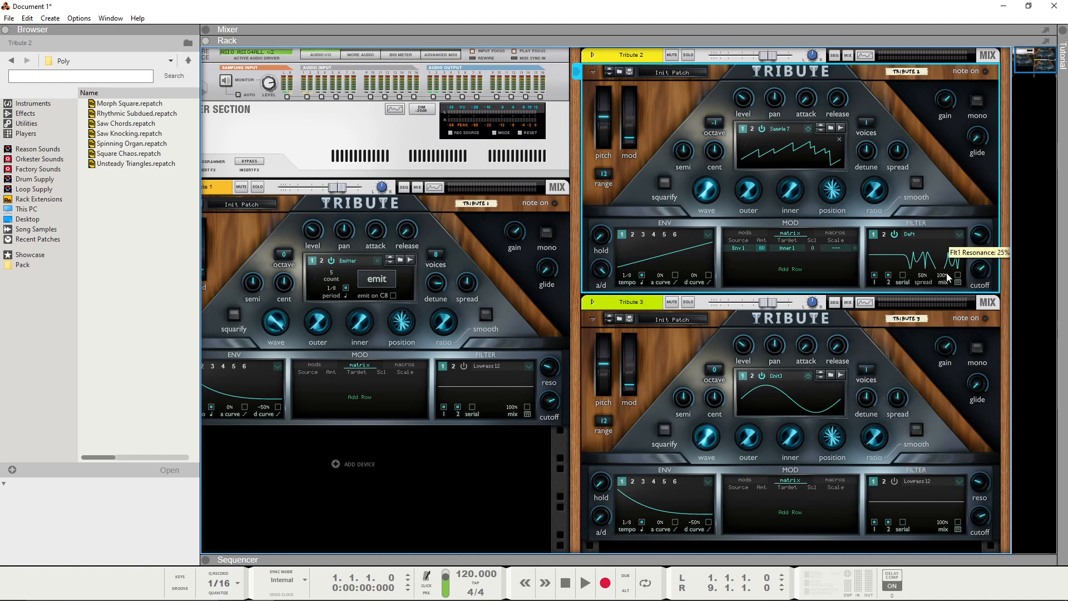
left_click_drag(947, 276, 945, 303)
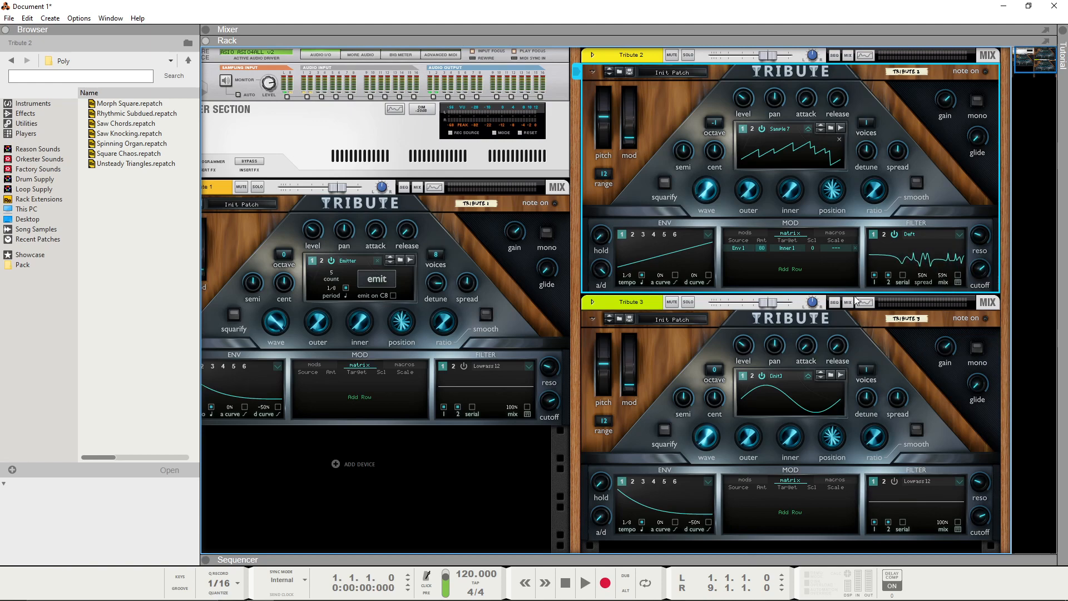
Step: Add a second modulation row in Tribute 2 routing Envelope 1 to filter 1's Spread with a negative amount
left_click(790, 268)
left_click(896, 269)
left_click(787, 256)
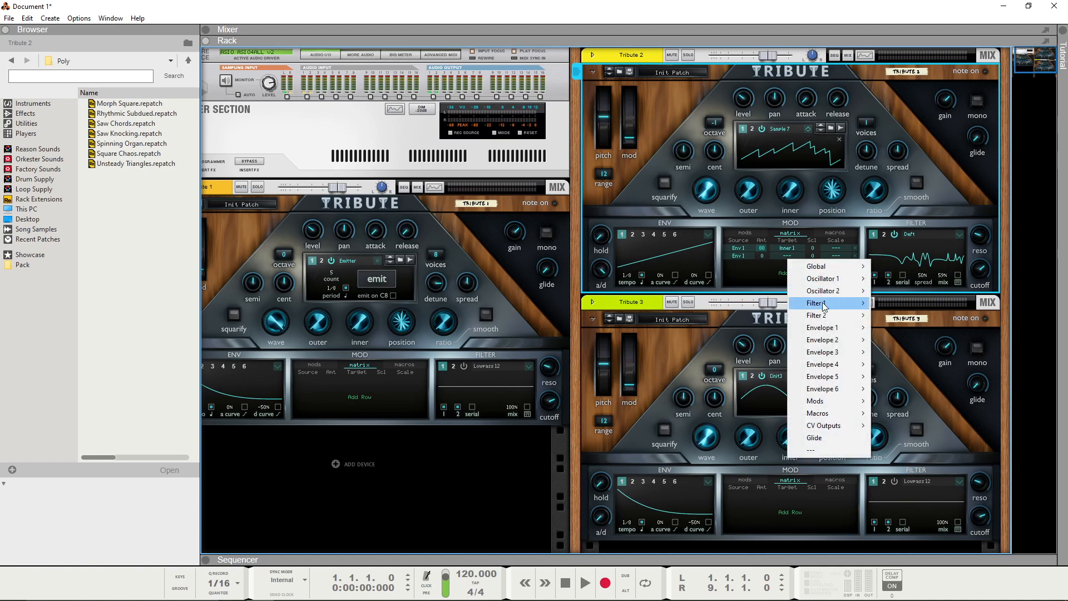
mouse_move(823, 304)
left_click(896, 392)
left_click_drag(762, 255, 764, 282)
Step: Give Tribute 2's oscillator 1 six unison voices with 14% detune and switch it to Emitter with a count of 10
left_click_drag(860, 127, 880, 57)
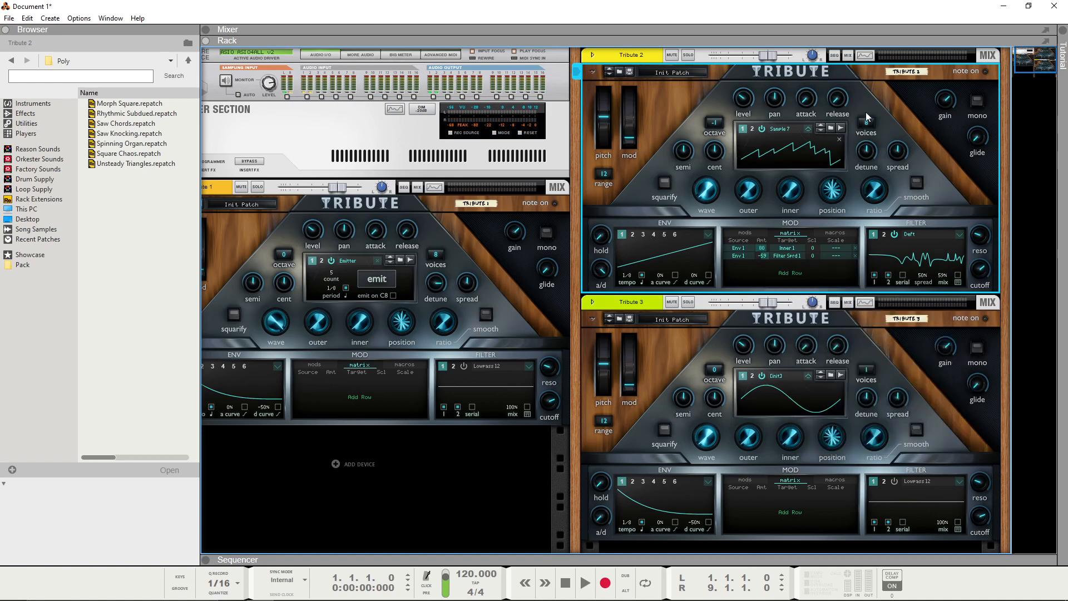
left_click_drag(865, 149, 868, 133)
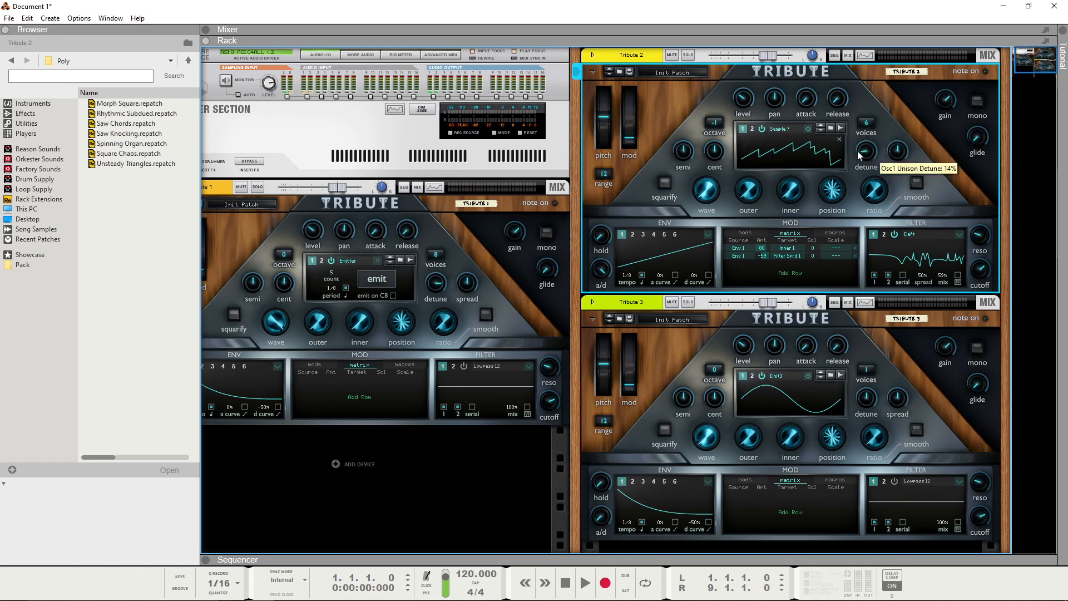
left_click(816, 131)
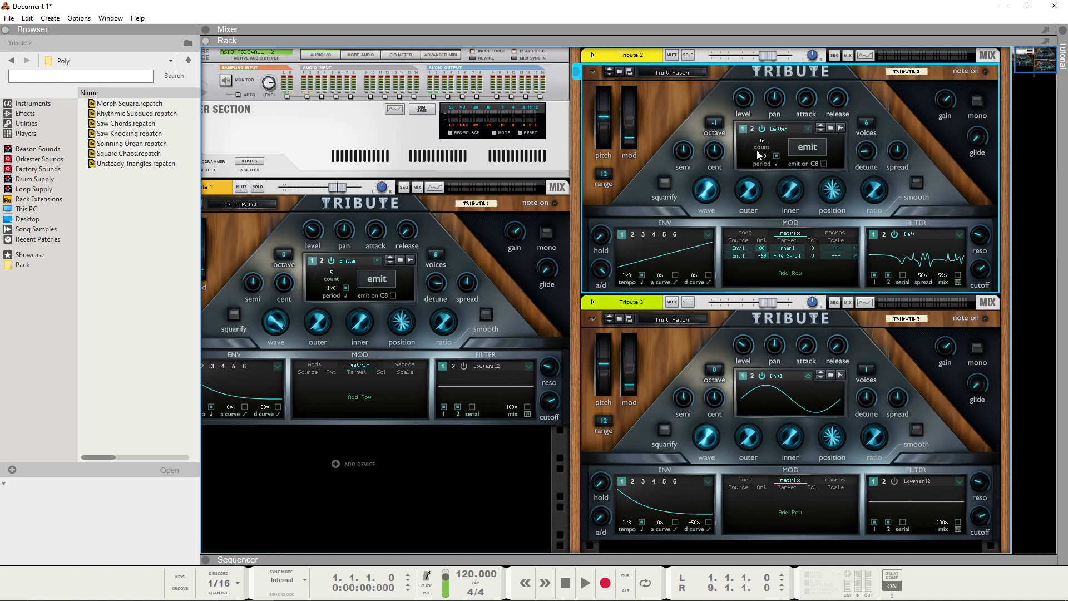
scroll(766, 147, "up", 3)
Step: Add a third modulation row in Tribute 2 routing Envelope 1 to oscillator 1's Wave with an amount of 100
left_click(787, 273)
mouse_move(798, 275)
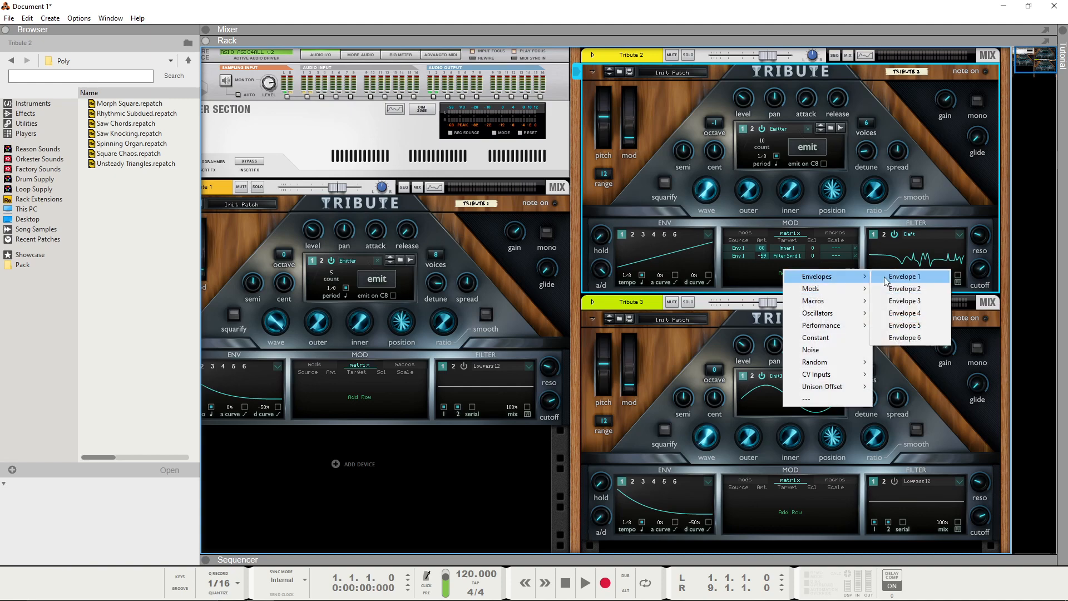
left_click(884, 276)
left_click(778, 264)
mouse_move(839, 283)
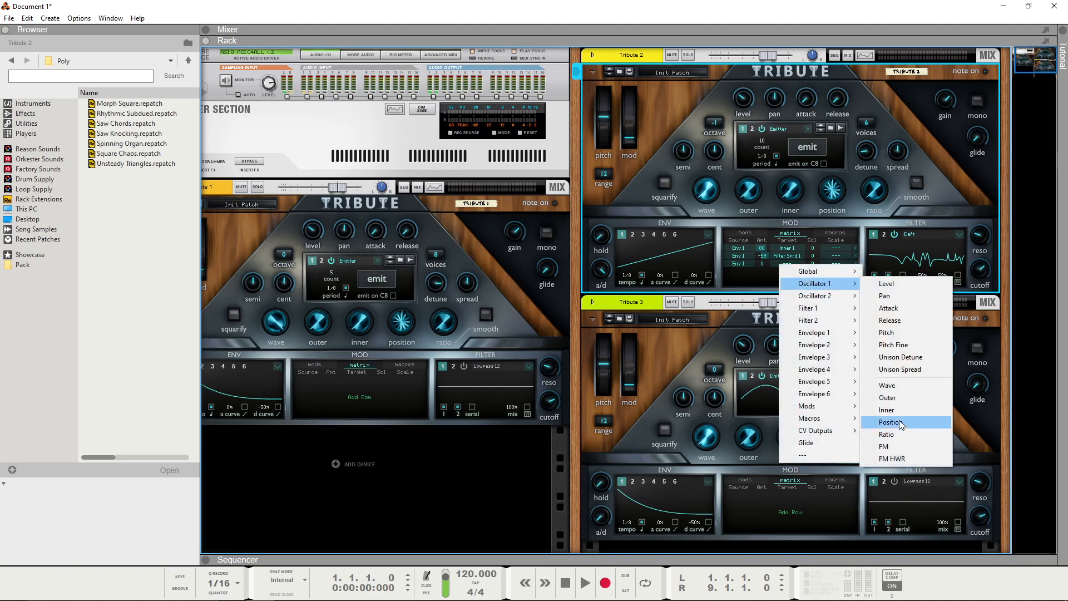
left_click(890, 386)
left_click_drag(762, 262, 763, 239)
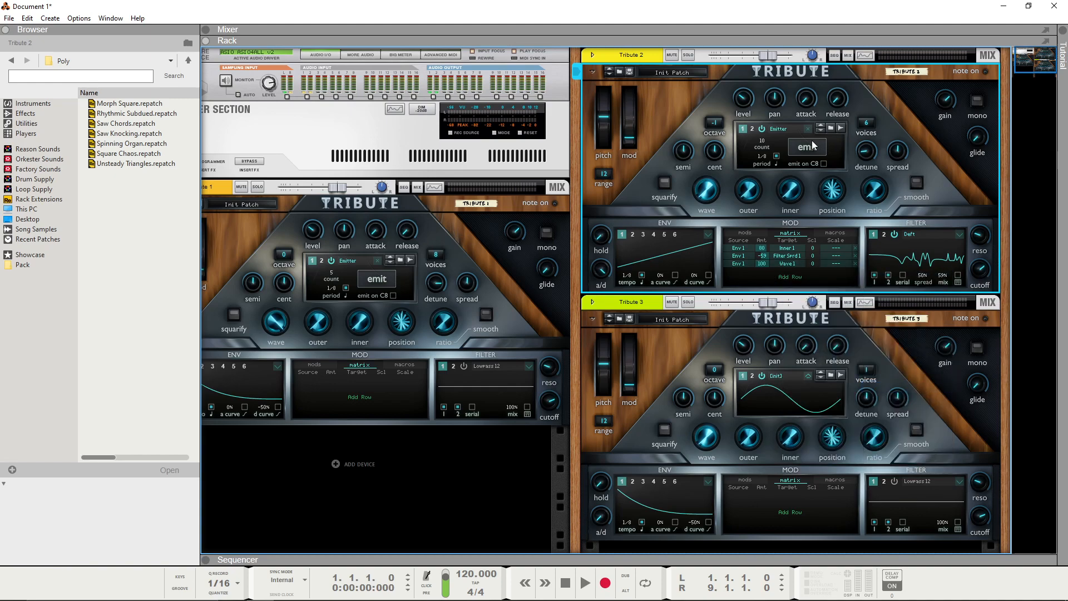
Step: Toggle Tribute 2's oscillator 1 between its sampled wavetable and the Emitter to compare them, ending on Emitter
left_click(808, 128)
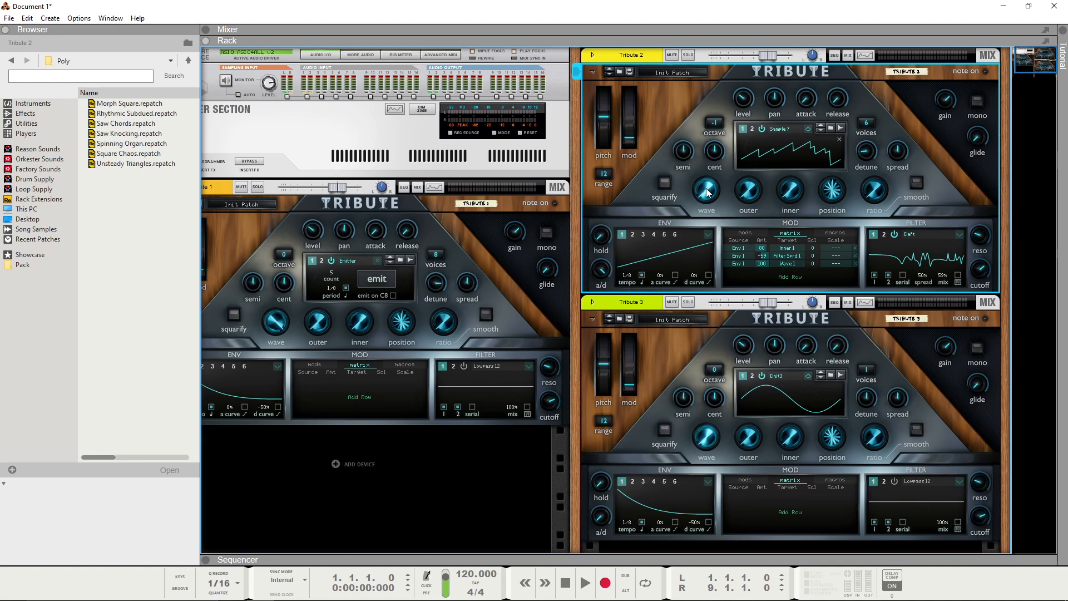
left_click(806, 128)
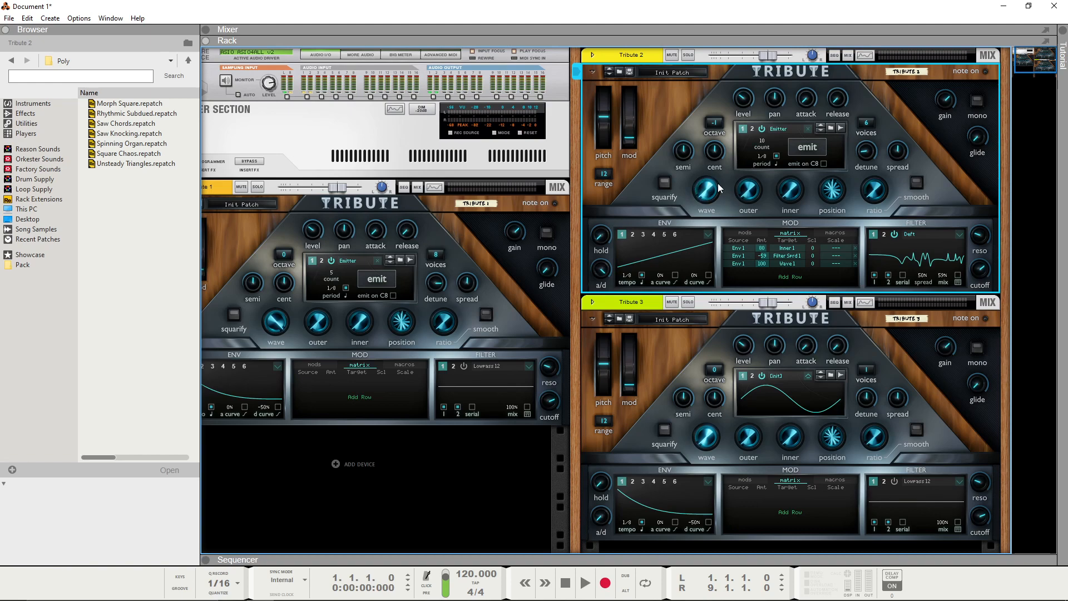
left_click(804, 129)
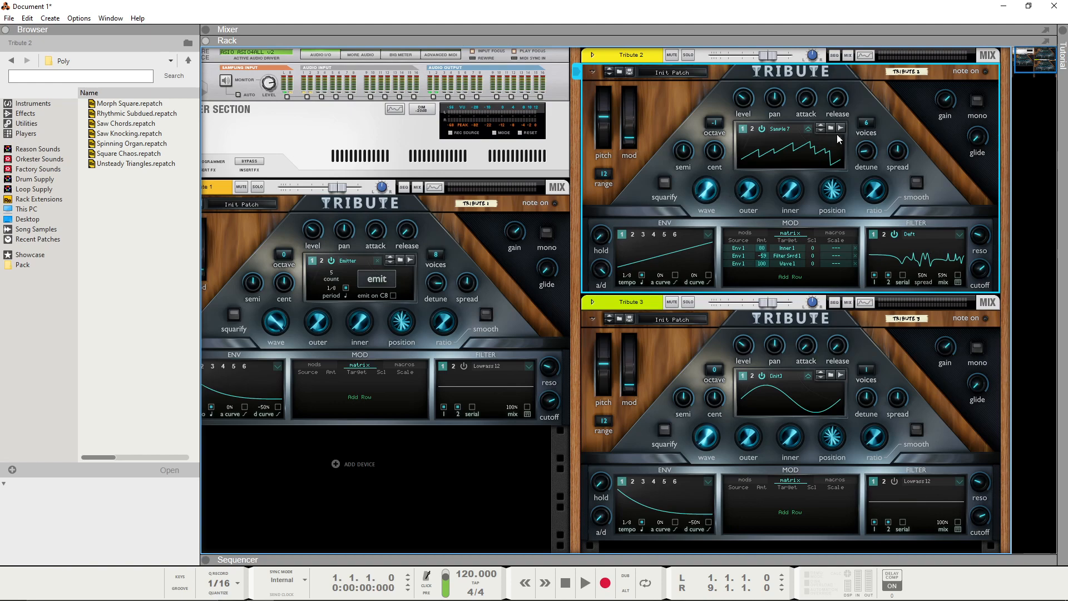
left_click(820, 126)
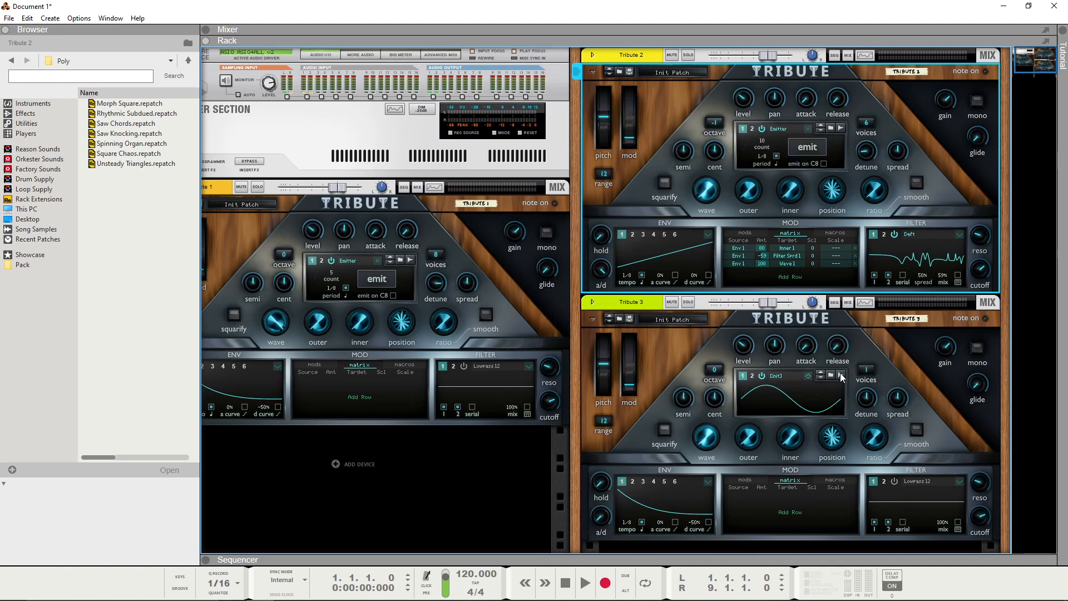
Step: Emit Tribute 2's modulated signal, sample it into Tribute 3's oscillator 1 and try out the wave knob there
left_click(840, 375)
left_click(807, 149)
left_click(869, 443)
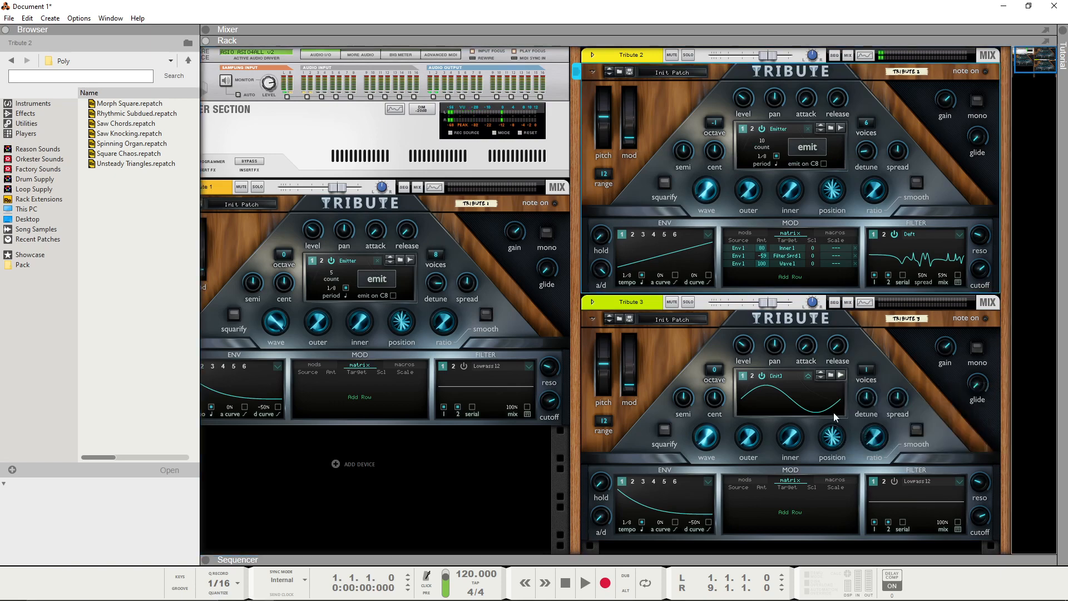
left_click(643, 342)
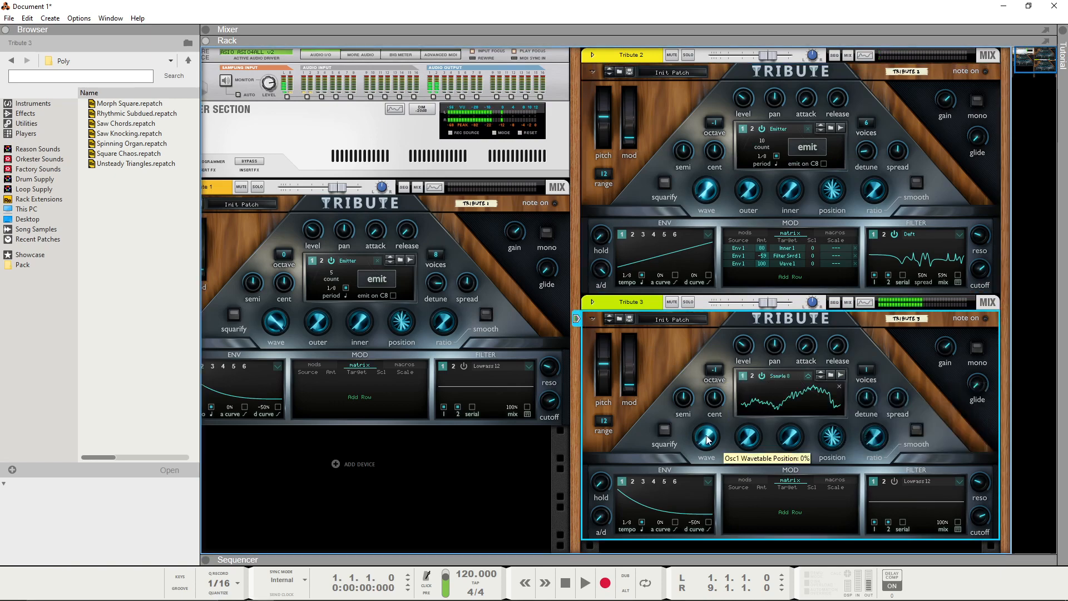
mouse_move(707, 439)
left_mouse_down()
mouse_move(710, 391)
mouse_move(711, 457)
left_mouse_up()
Step: Readjust Tribute 2's filter 1 mix, set its unison detune to 5% and resample its Emitter output into Tribute 3's oscillator 1
left_click_drag(943, 279, 944, 299)
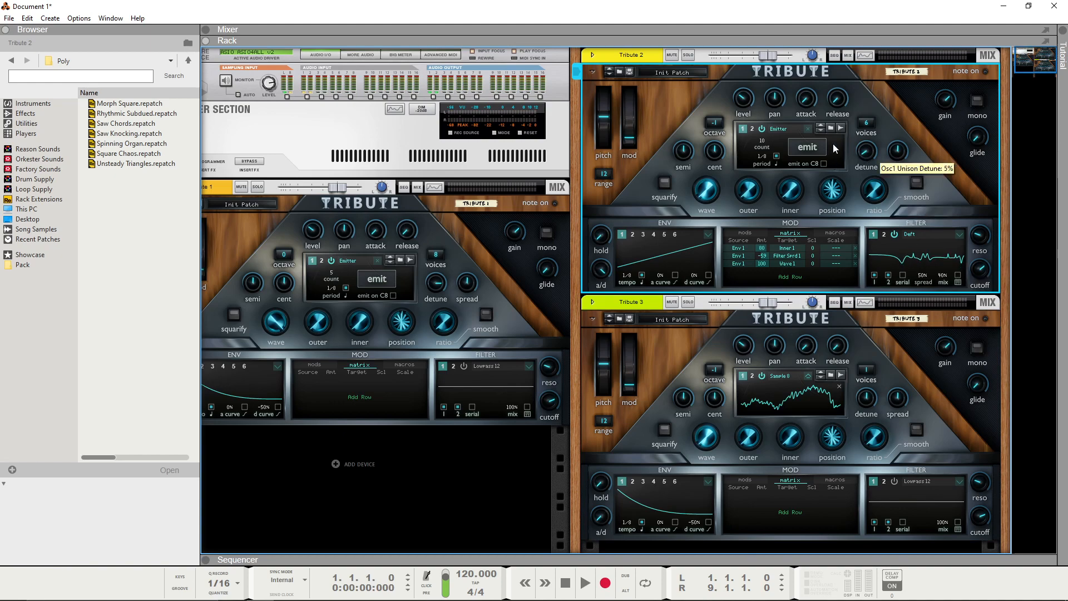
left_click(840, 377)
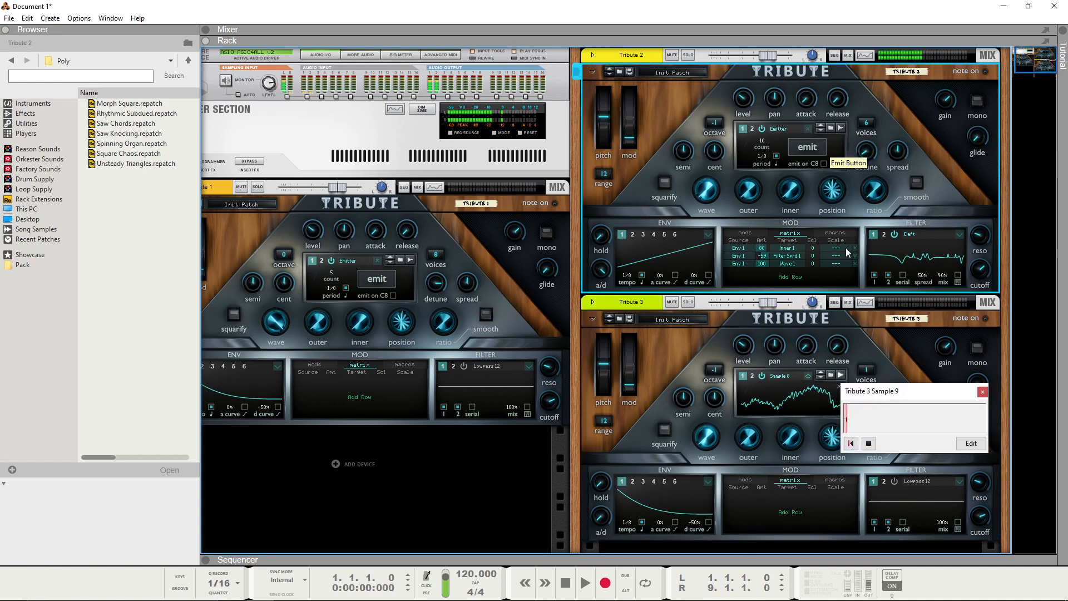
left_click(726, 459)
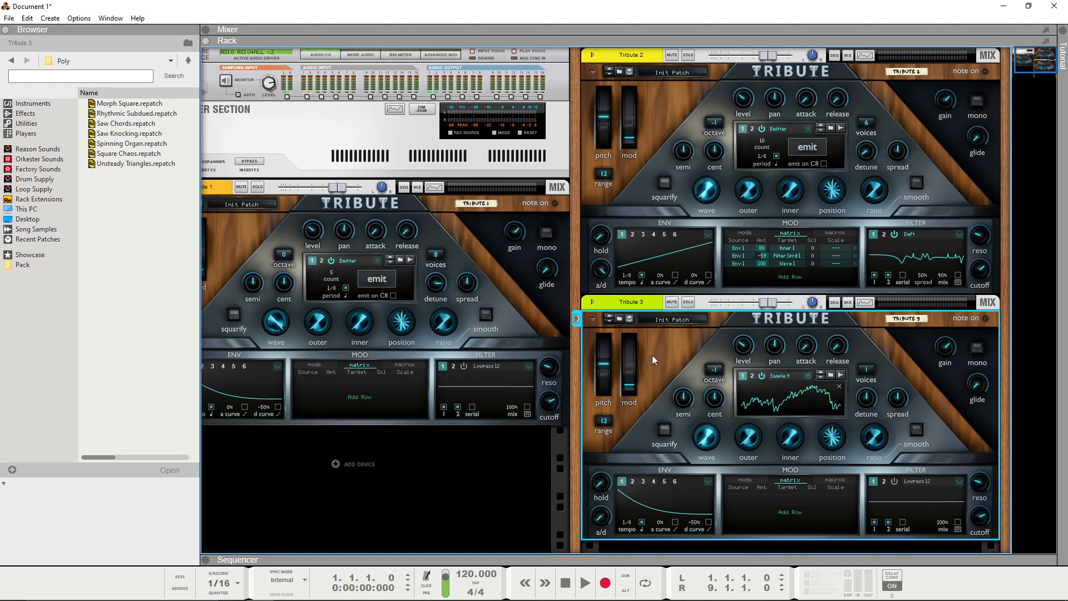
Step: Find Sample 9 among the song's self-contained samples, inspect its waveform in the sample editor and close it without saving
left_click(563, 443)
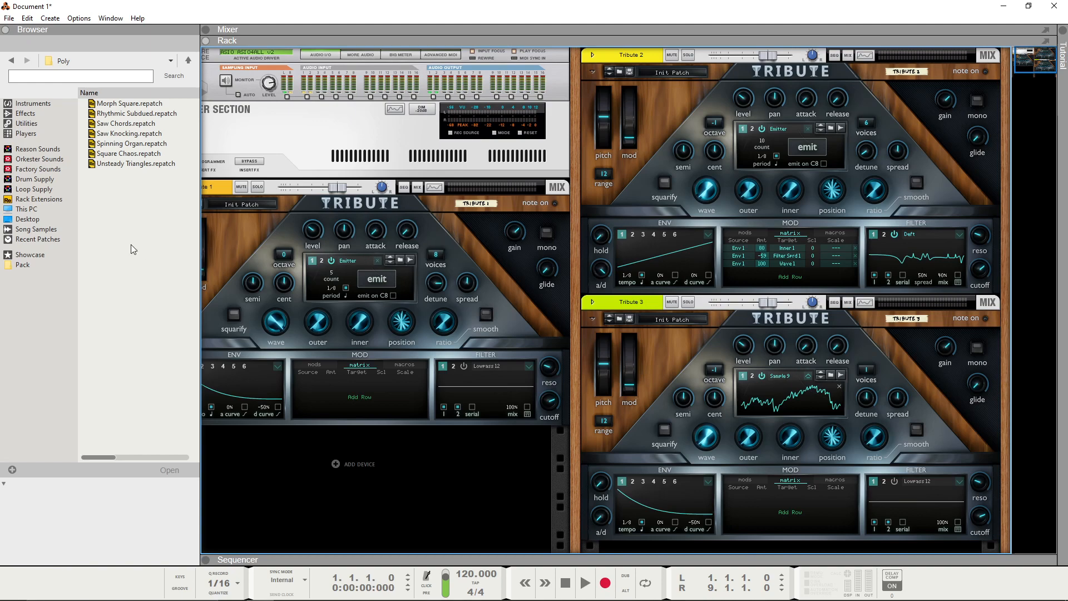
left_click(38, 230)
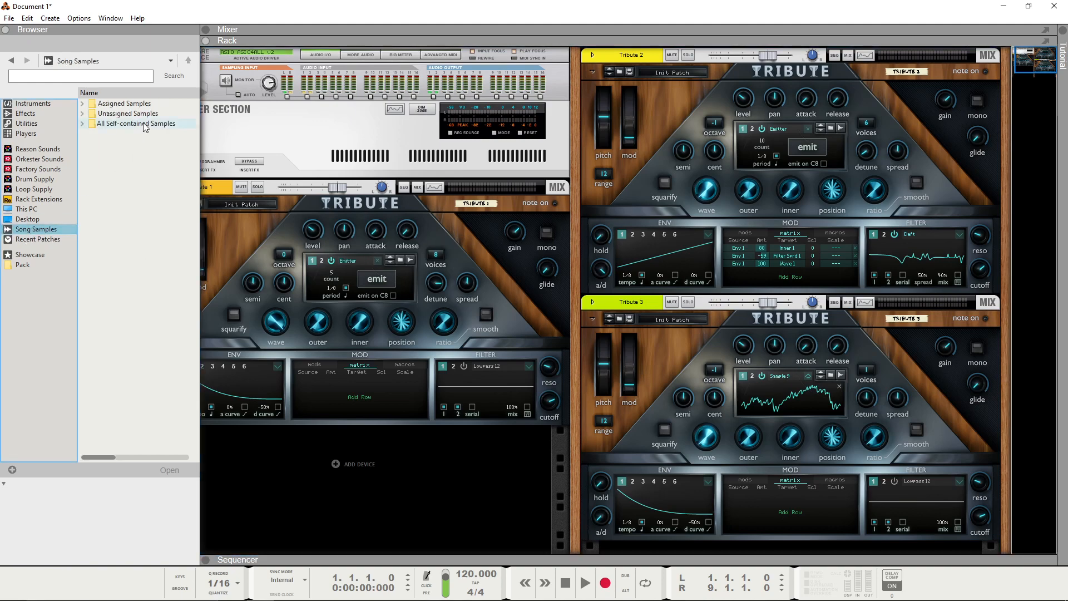
double_click(109, 123)
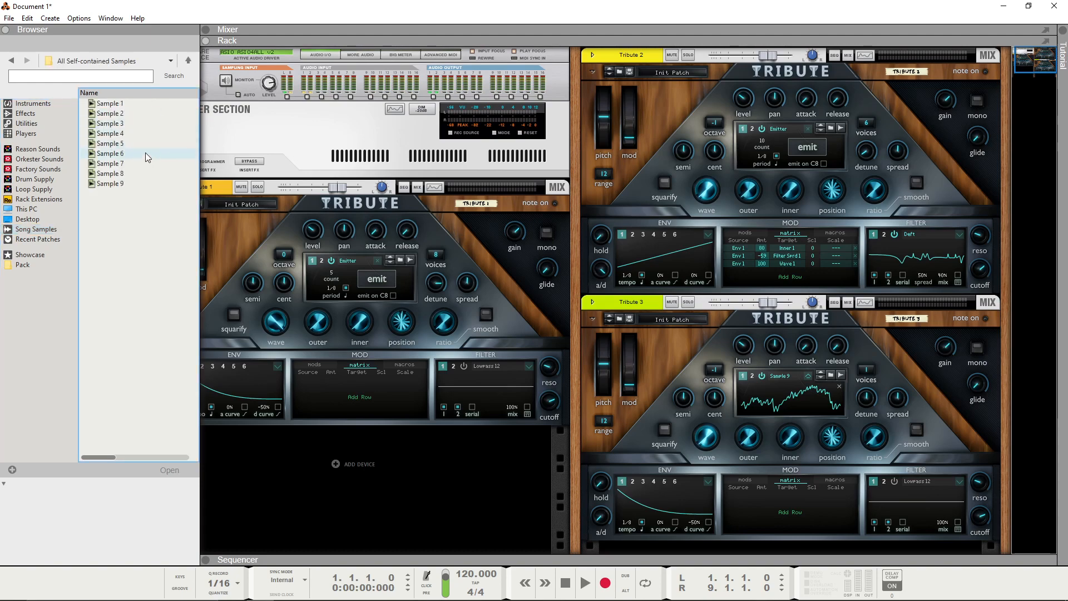
right_click(112, 182)
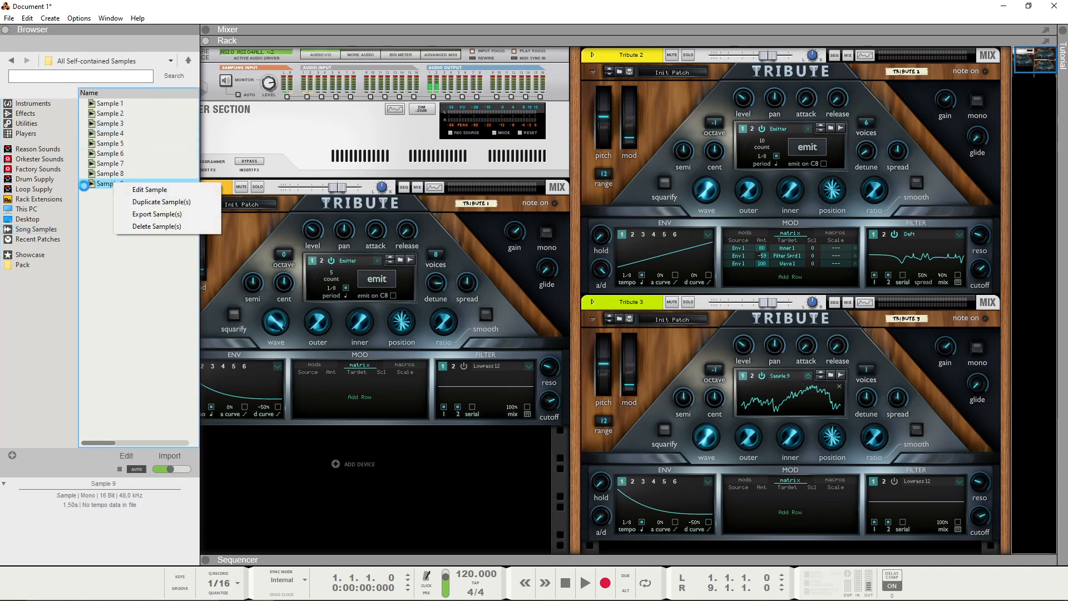
left_click(143, 190)
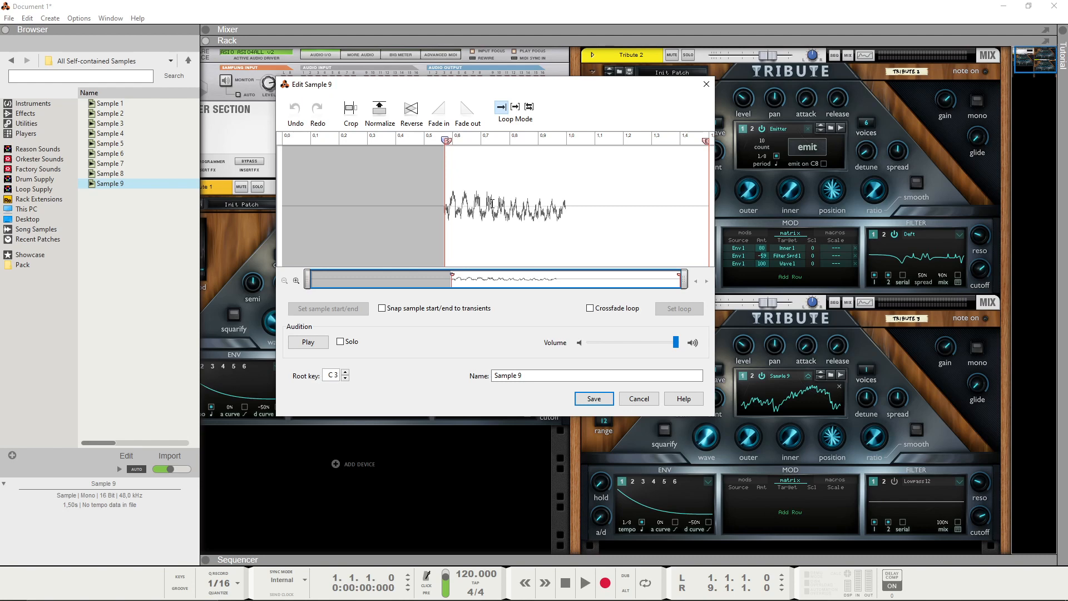
left_click(638, 398)
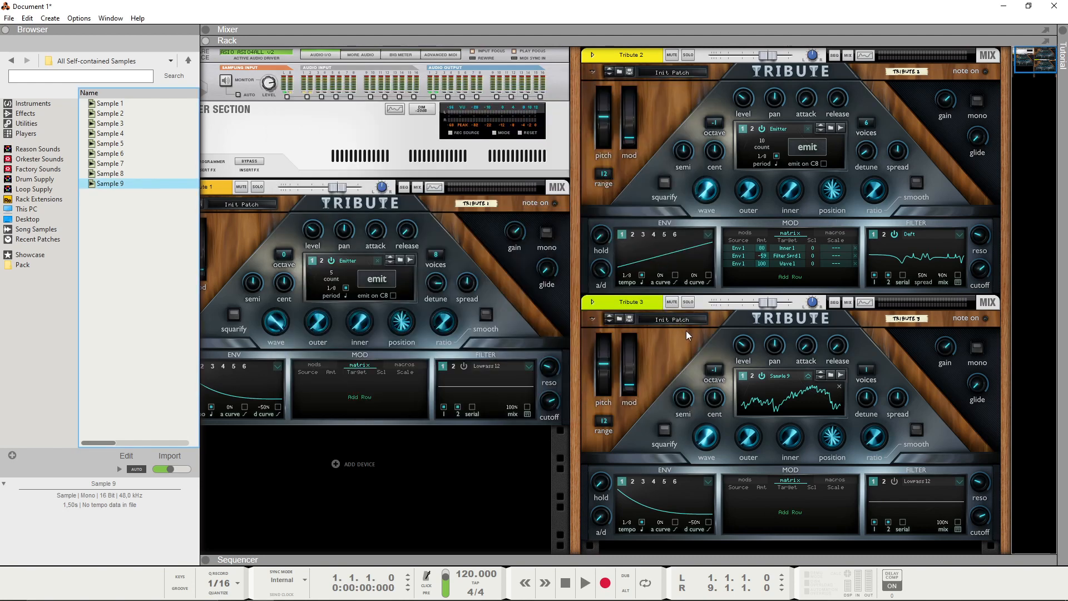
Step: Switch Tribute 3's oscillator 1 to Emitter
left_click(809, 377)
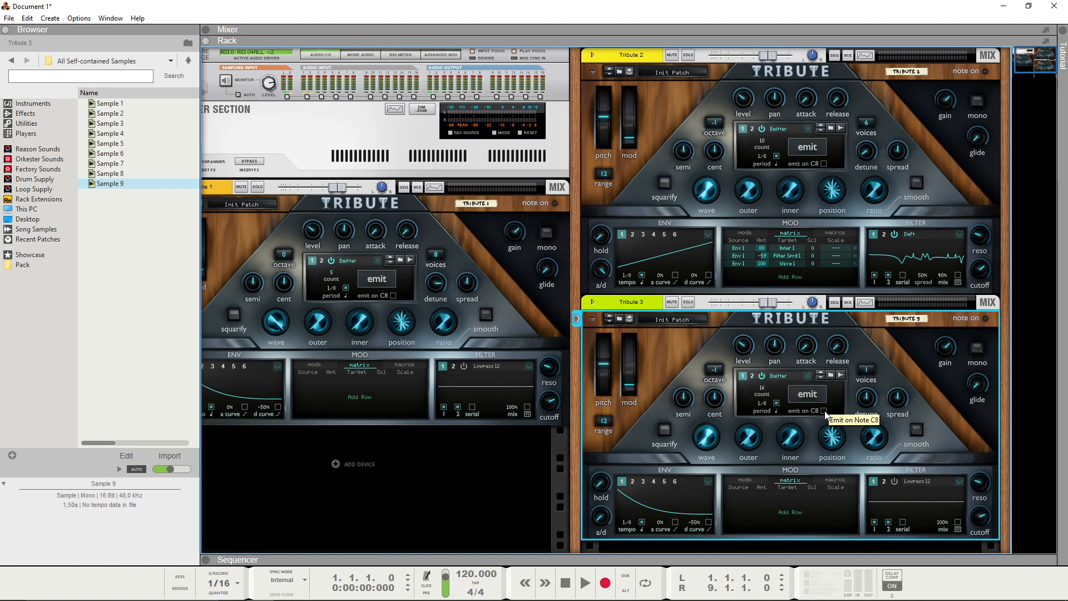
right_click(115, 184)
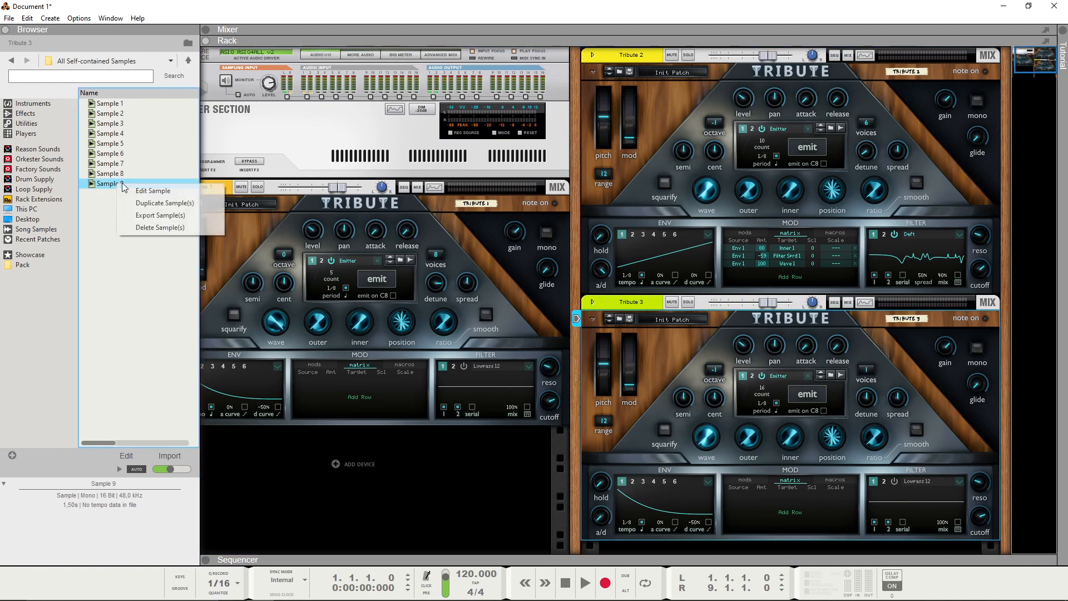
left_click(173, 215)
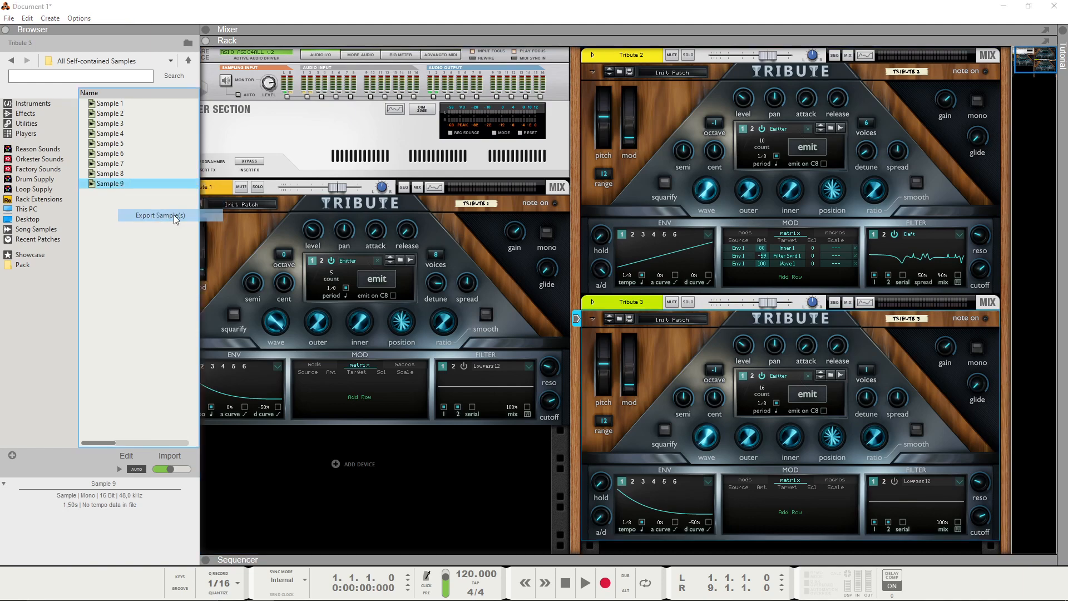
left_click(647, 380)
Step: Crop Sample 9 to its waveform with the end marker at about 1.0 s, normalize it and save the edited sample
right_click(110, 186)
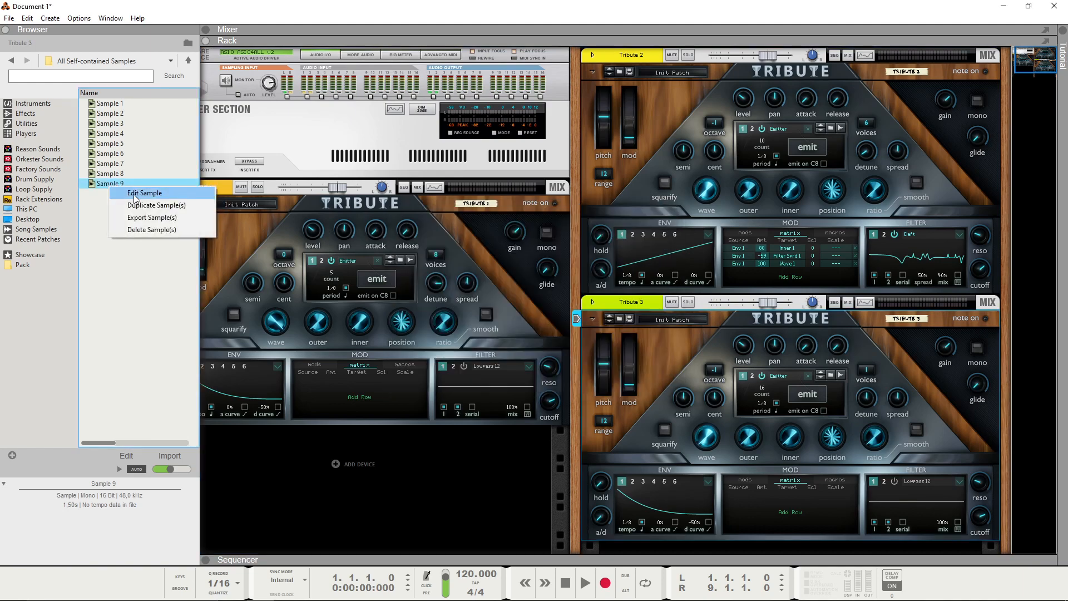
left_click(139, 192)
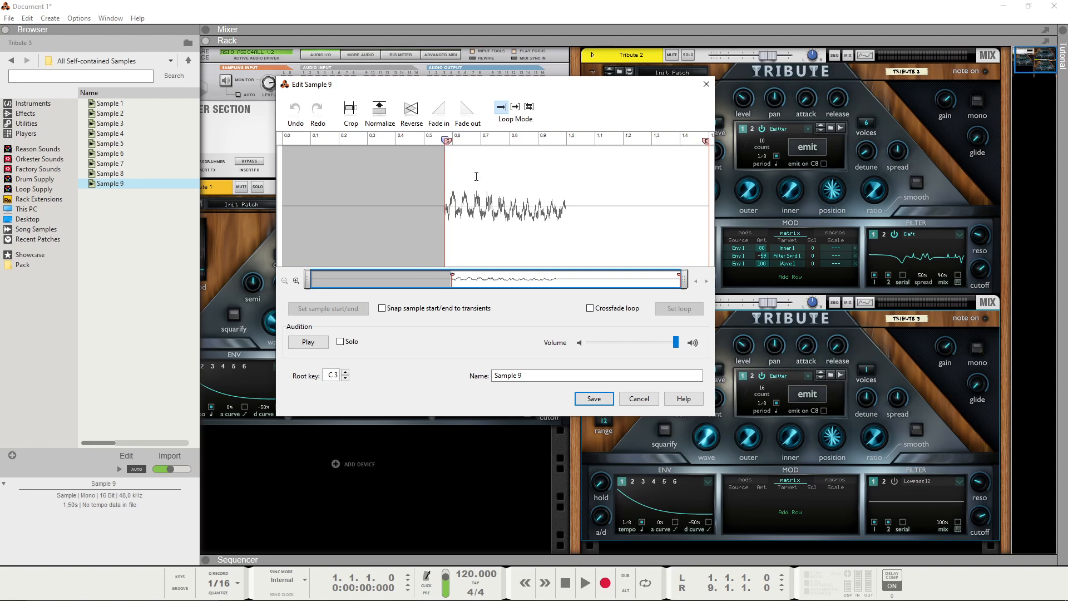
left_click_drag(705, 141, 565, 143)
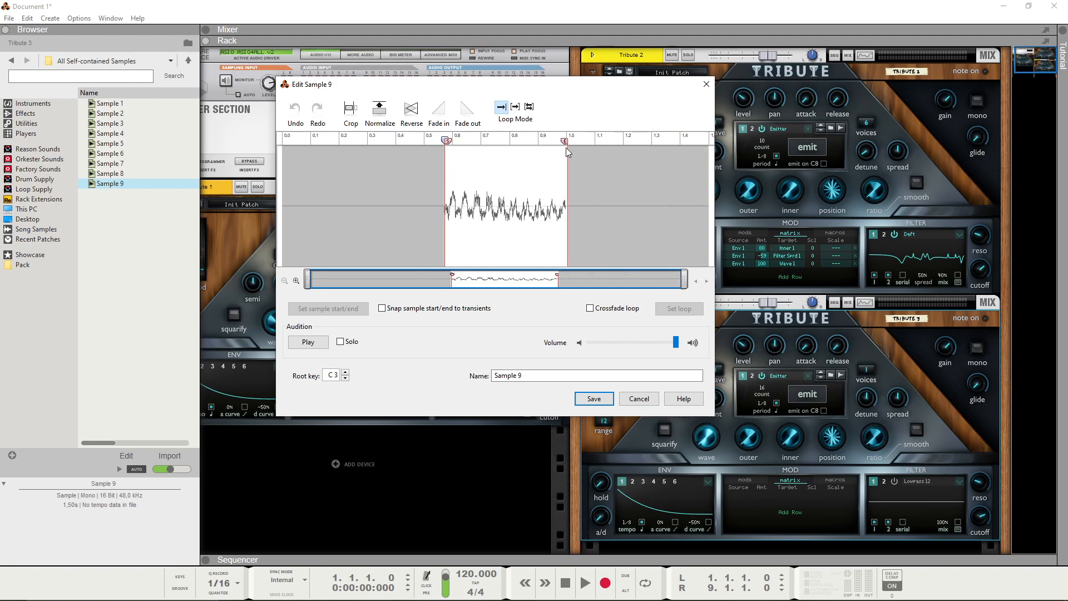
left_click(351, 110)
left_click(380, 109)
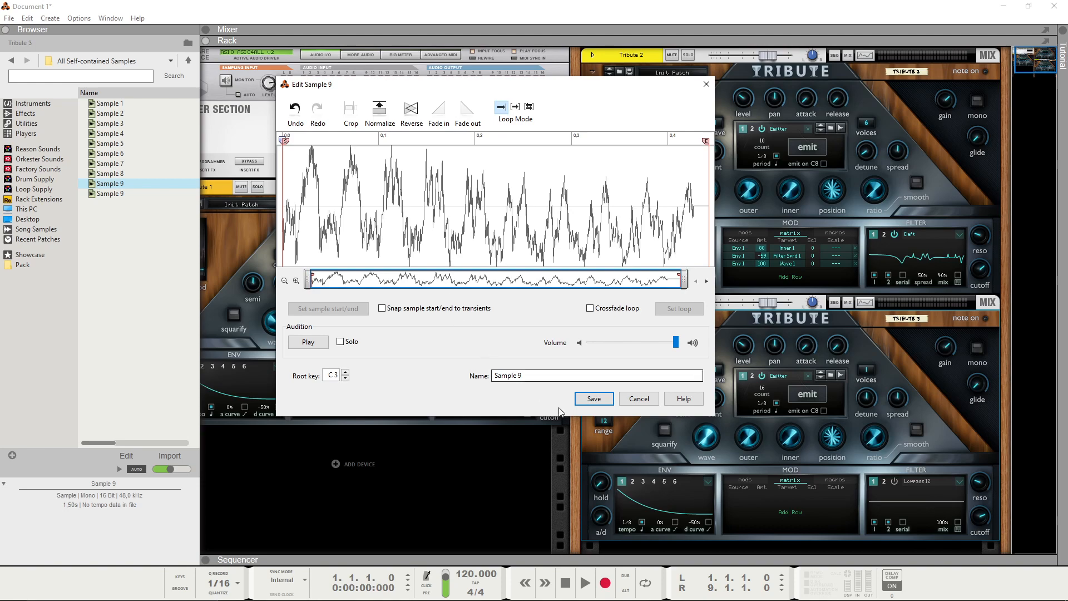
left_click(593, 398)
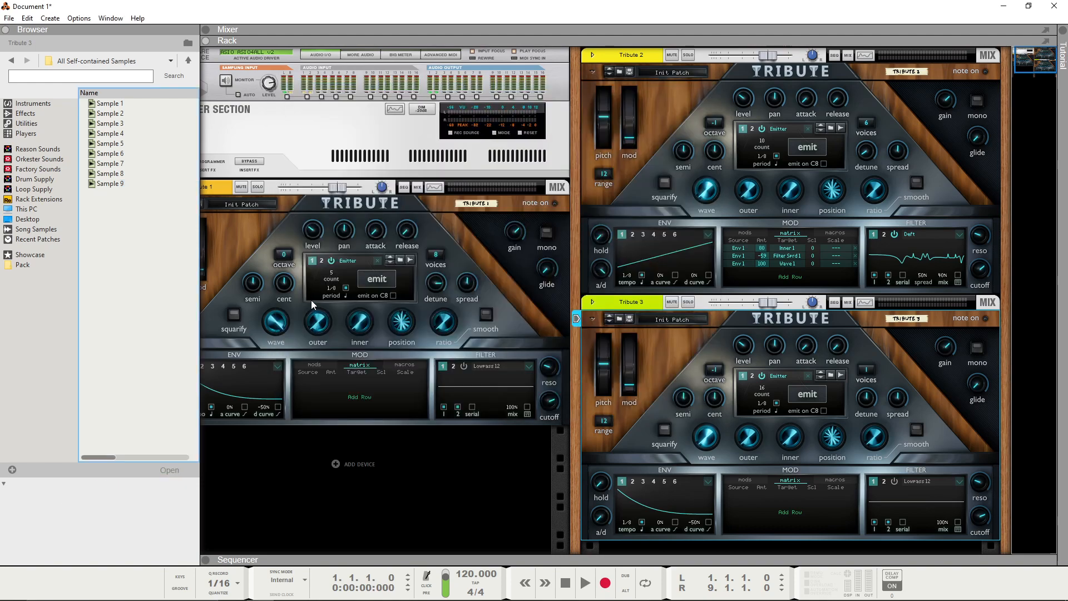
Step: Export the cropped Sample 9 to the Desktop as the WAVE file wt01
right_click(107, 184)
left_click(159, 214)
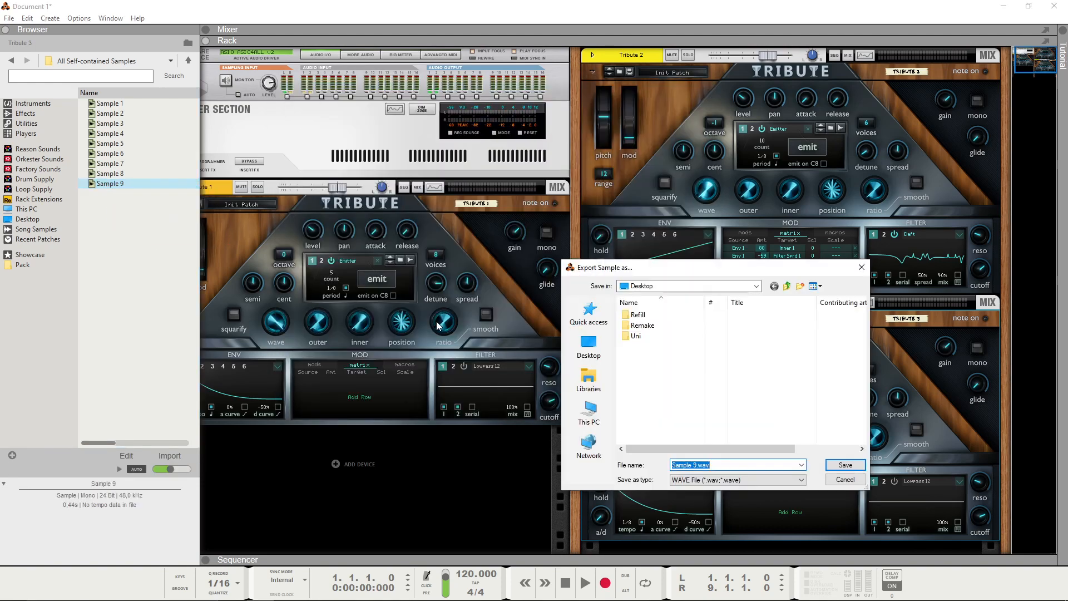
left_click(578, 350)
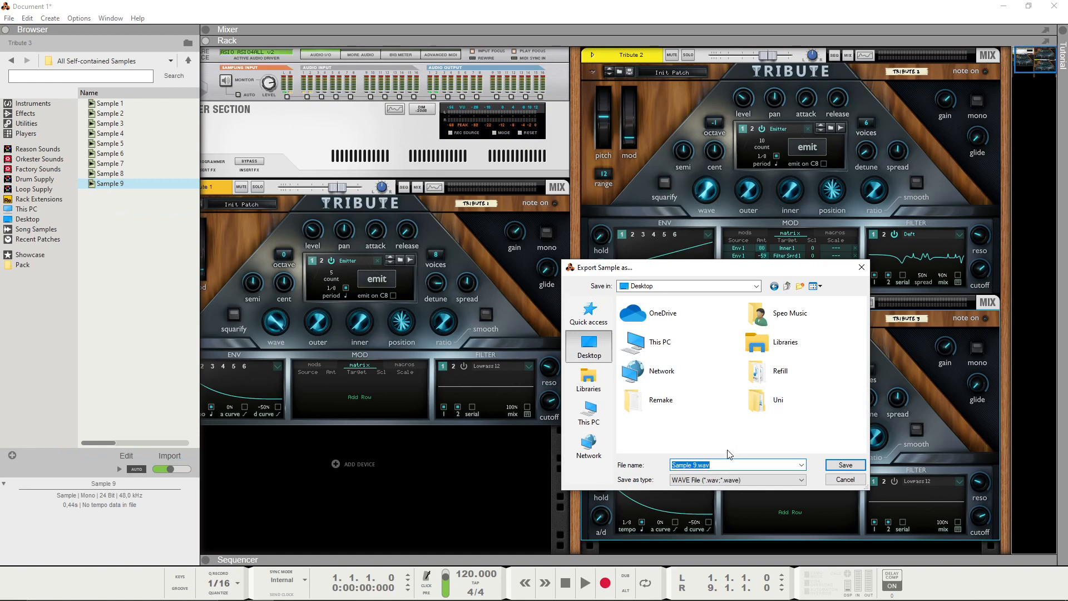
type("wt01")
key("Return")
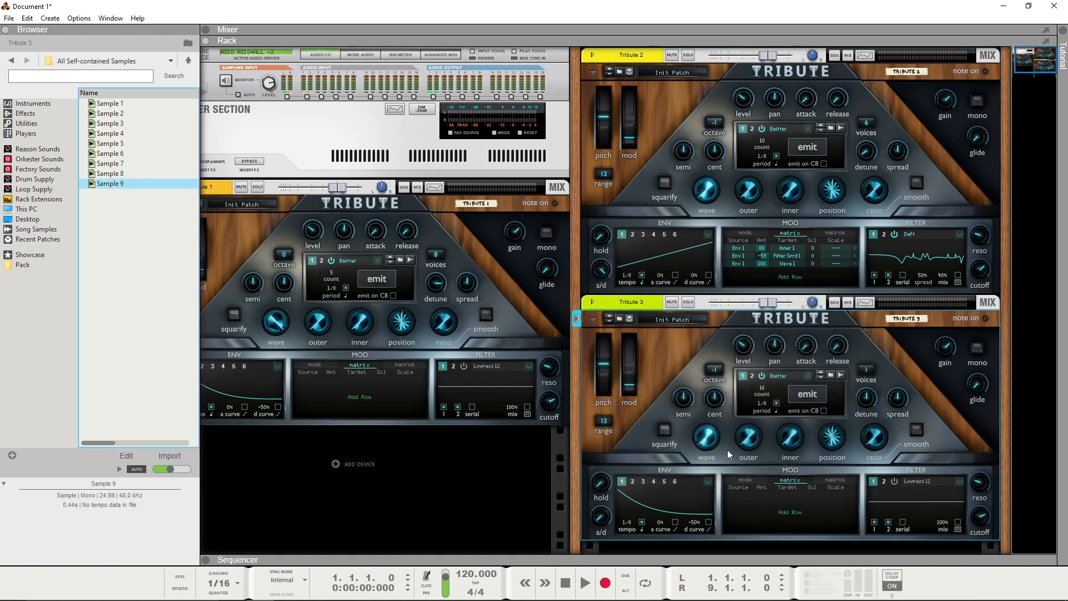
Step: Locate the exported wt01.wav on the Desktop and add a new Tribute Wavetable Synthesizer below Tribute 1
left_click(42, 220)
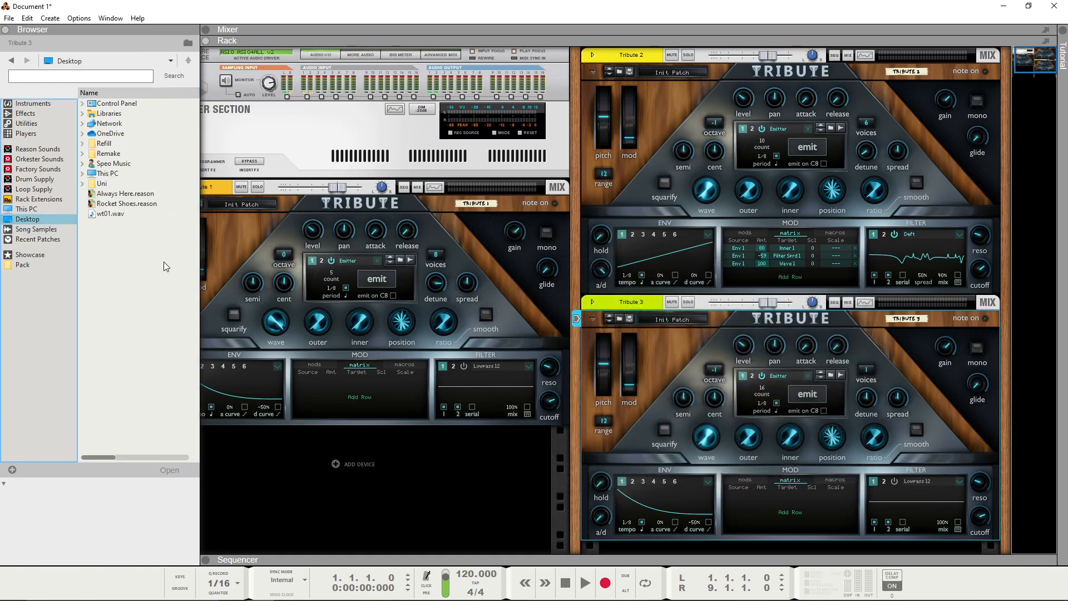
left_click(106, 214)
scroll(552, 371, "down", 3)
right_click(459, 396)
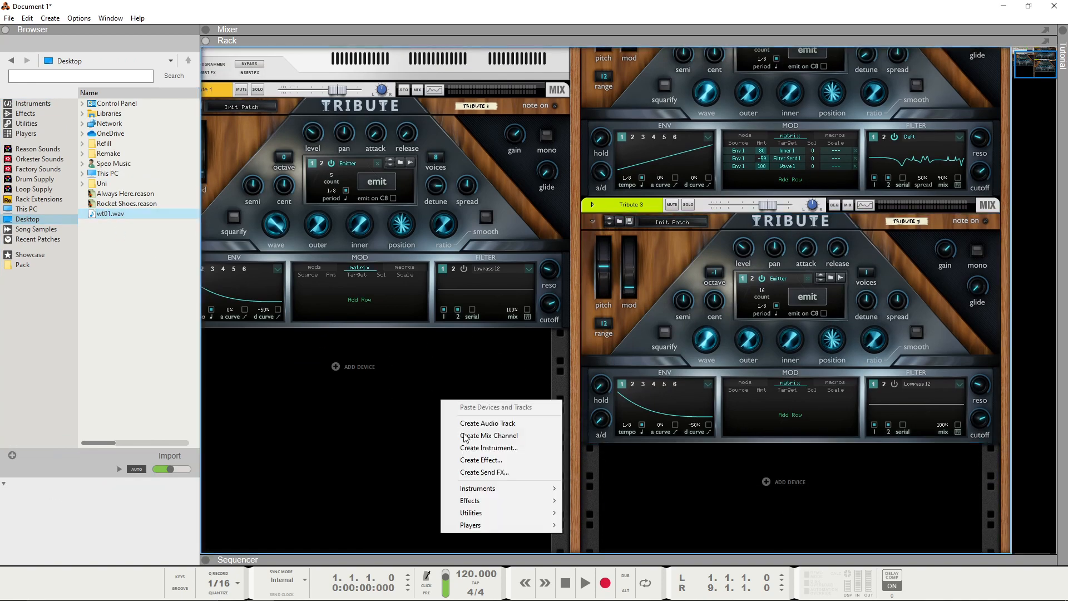
mouse_move(501, 489)
left_click(615, 399)
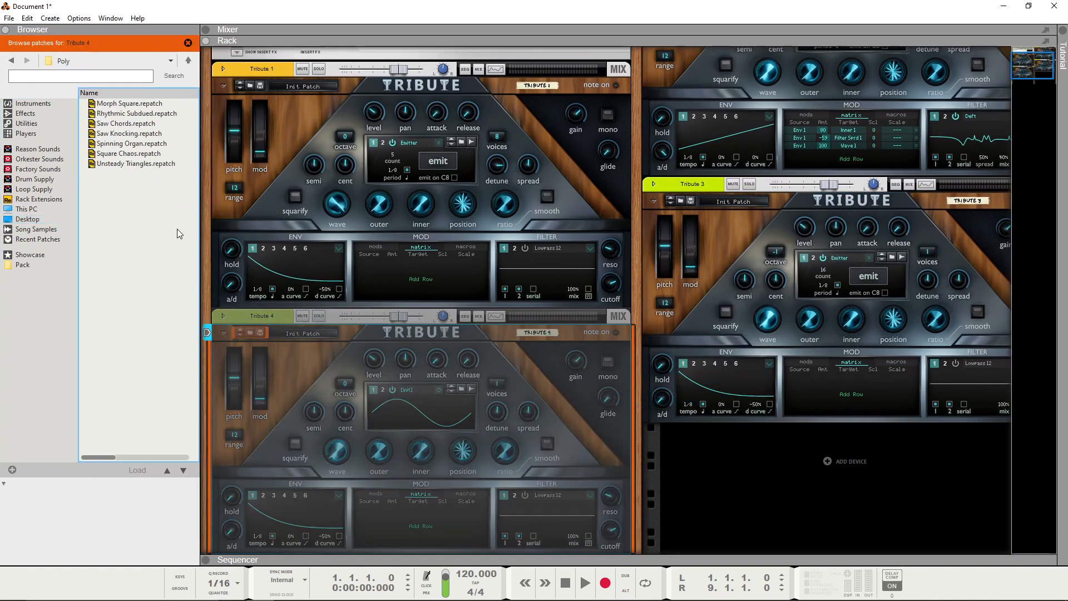
Step: Load wt01.wav from the Desktop into Tribute 4's oscillator 1 at octave -1 and sweep its wave knob
left_click(9, 61)
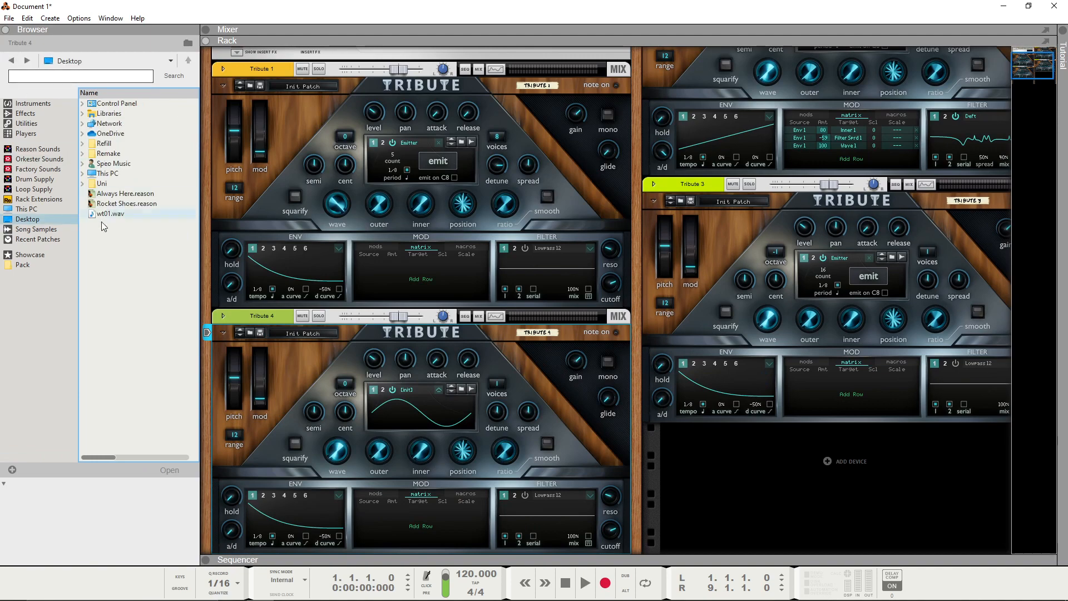
left_click(106, 213)
left_click_drag(107, 214, 379, 455)
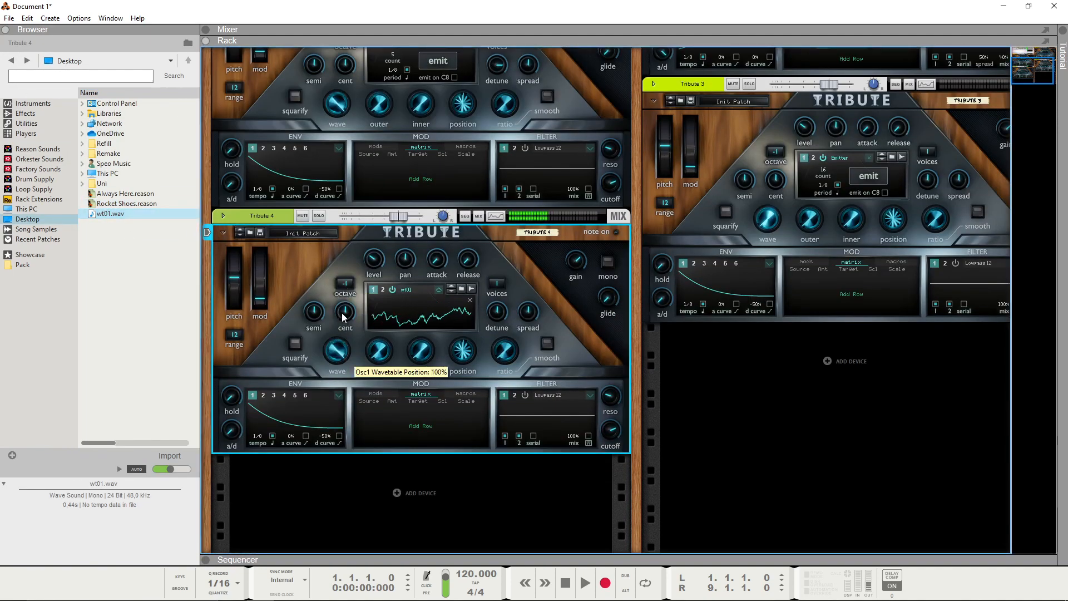
Step: Load Sample 9 into Tribute 3's oscillator 1, try its wave knob and select Tribute 4 for comparison
left_click(686, 131)
left_click_drag(107, 214, 799, 168)
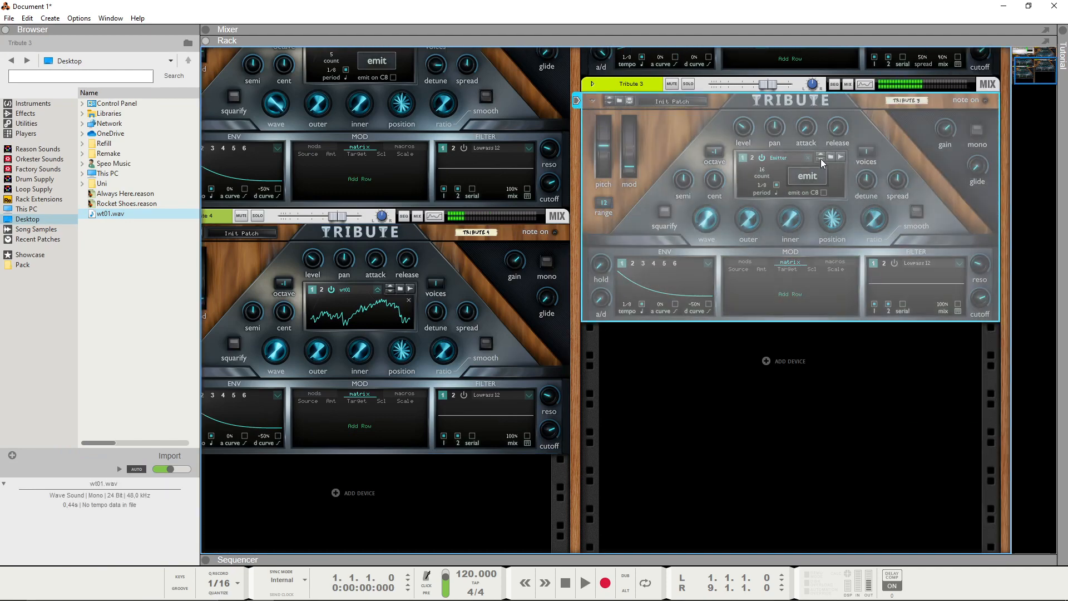
mouse_move(699, 221)
left_mouse_down()
mouse_move(682, 190)
mouse_move(690, 225)
left_mouse_up()
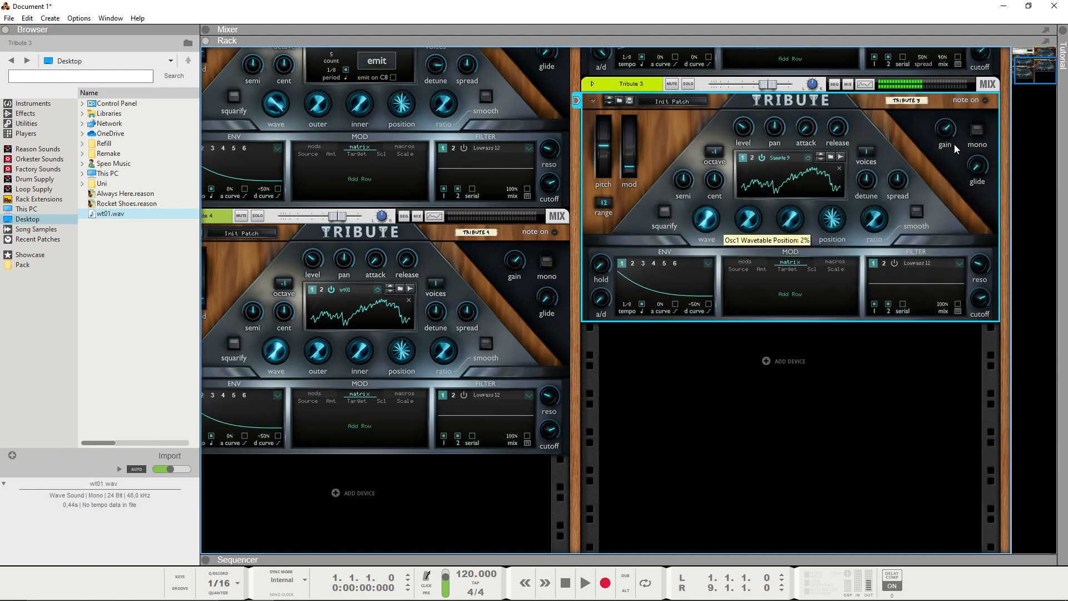
left_click_drag(1016, 71, 996, 76)
left_click(209, 222)
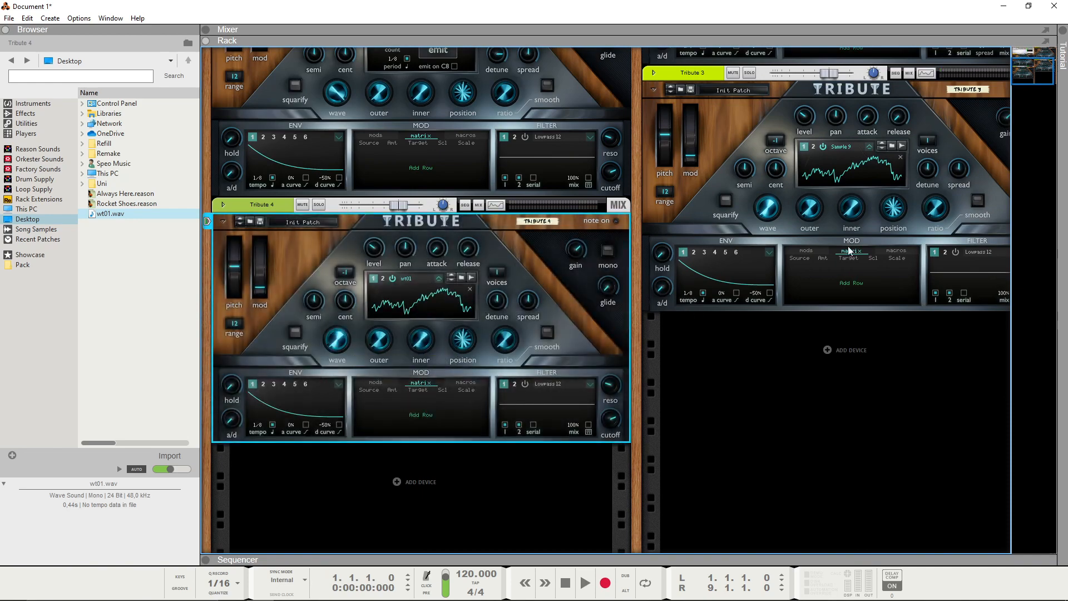
mouse_move(1037, 68)
left_mouse_down()
mouse_move(1035, 56)
mouse_move(1020, 74)
left_mouse_up()
Step: Add a Europa Shapeshifting Synthesizer in the empty rack space below Tribute 3
left_click(682, 355)
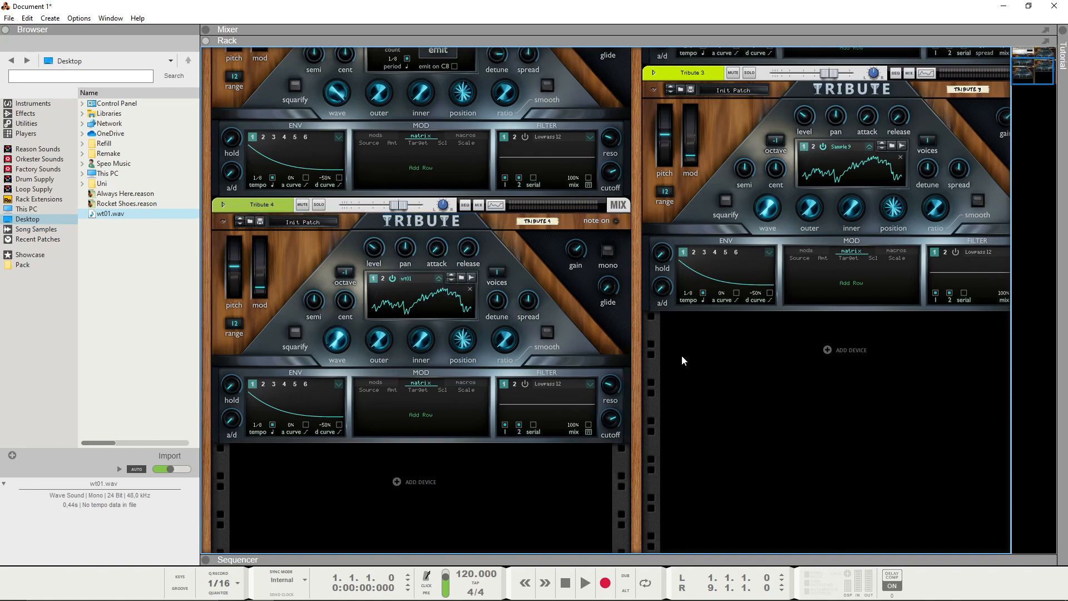
right_click(748, 389)
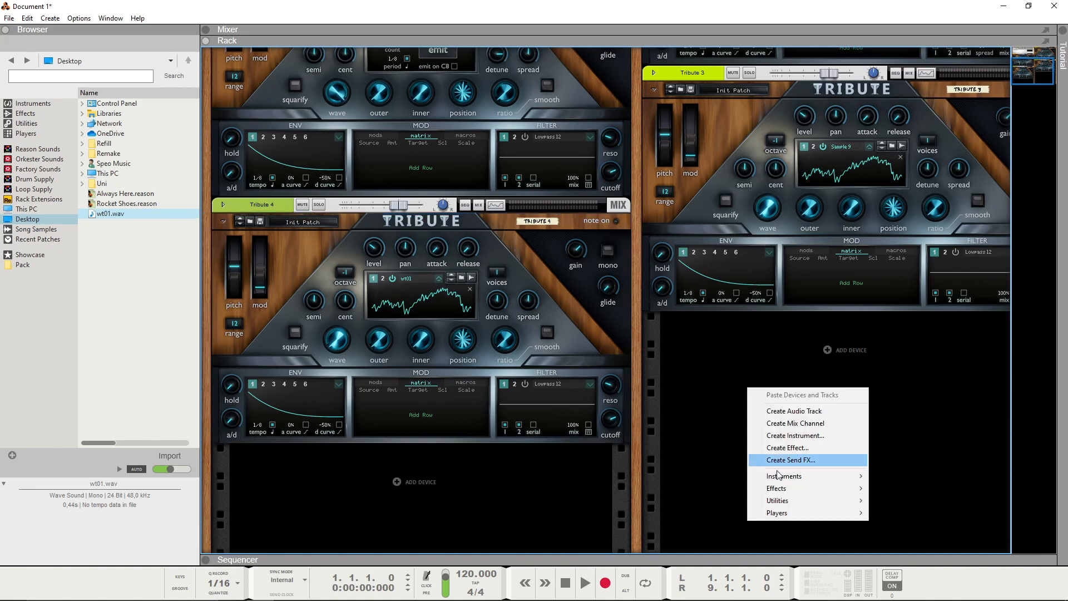
mouse_move(791, 479)
mouse_move(917, 405)
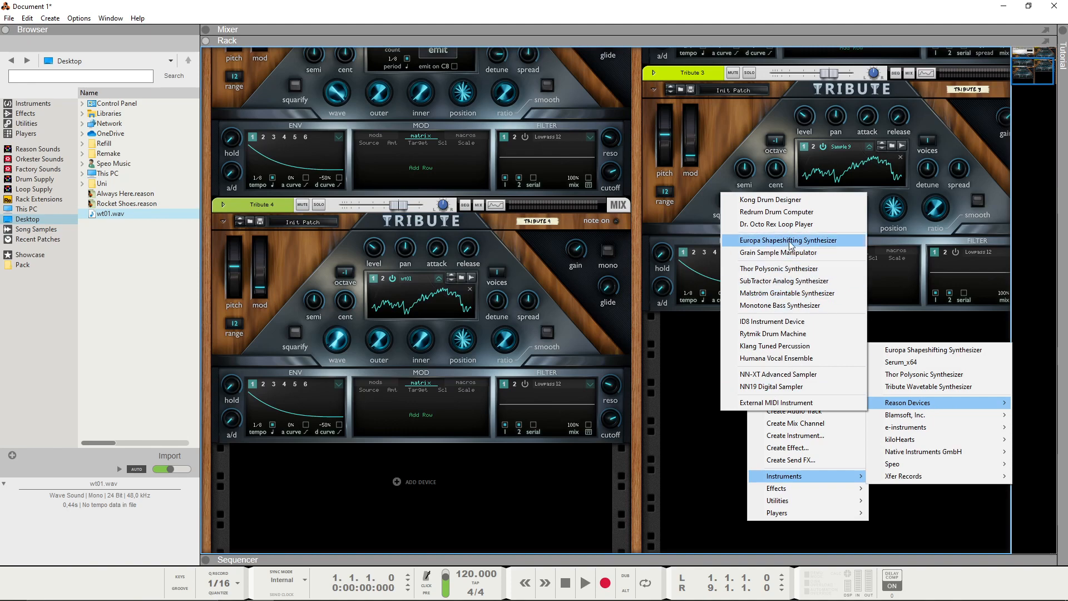
left_click(791, 245)
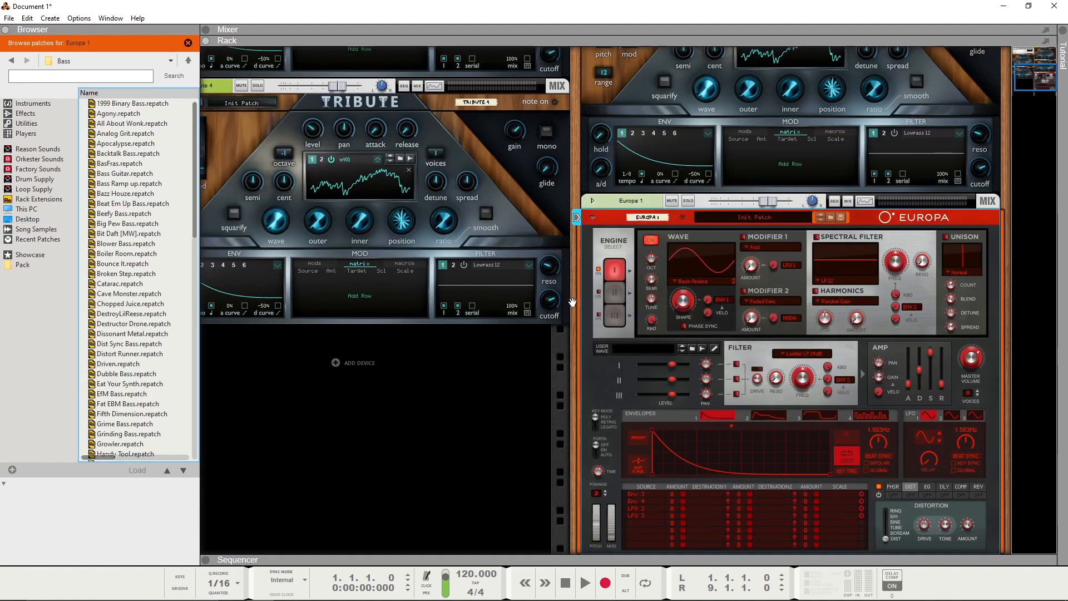
Step: Load wt01.wav from the Desktop as Europa 1's user wave and set engine 1's wave to User Wave
left_click(28, 219)
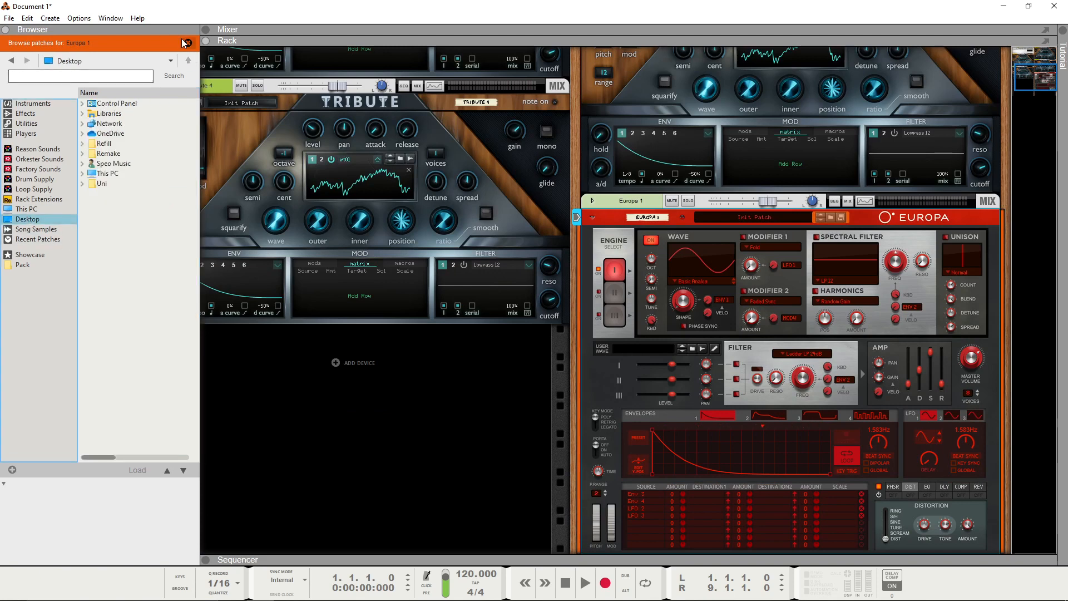
left_click_drag(151, 221, 691, 344)
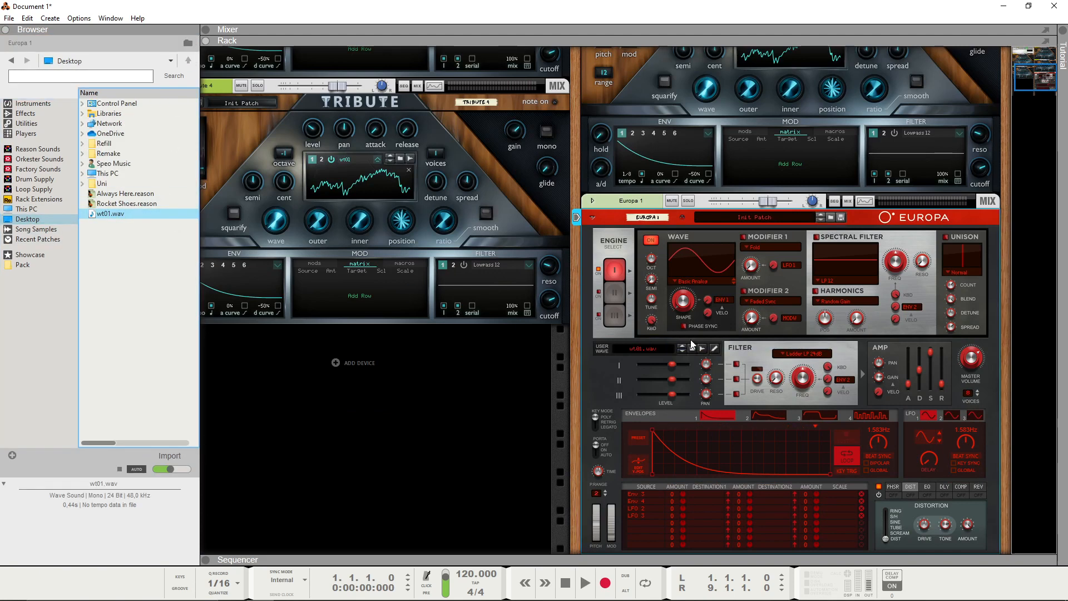
left_click(687, 282)
left_click(732, 462)
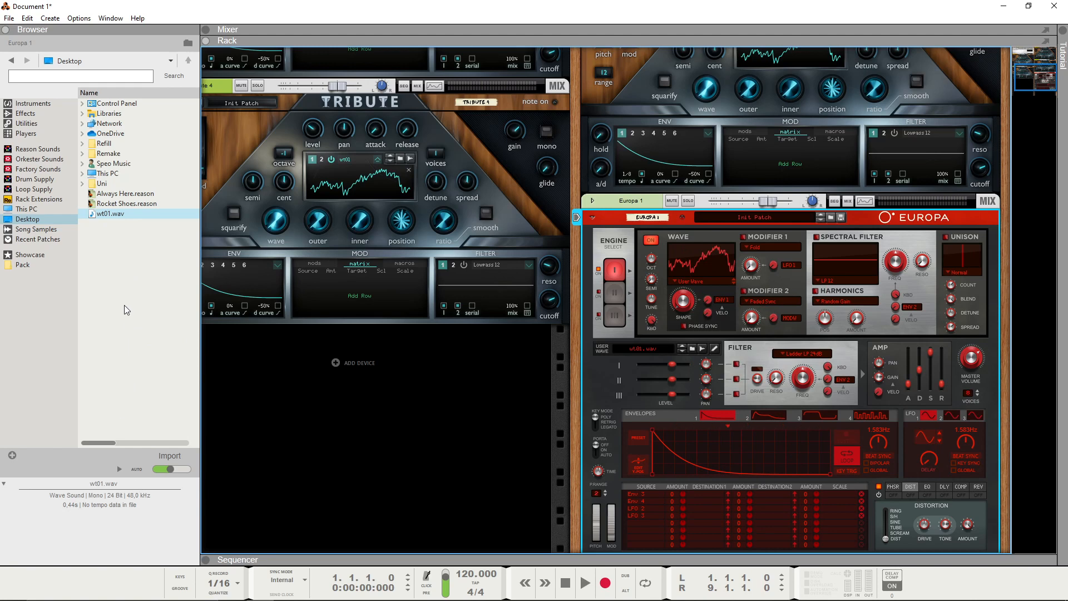
Step: Sweep the shape knob of Europa 1's engine 1 to audition the imported wt01.wav wavetable
left_click(114, 215)
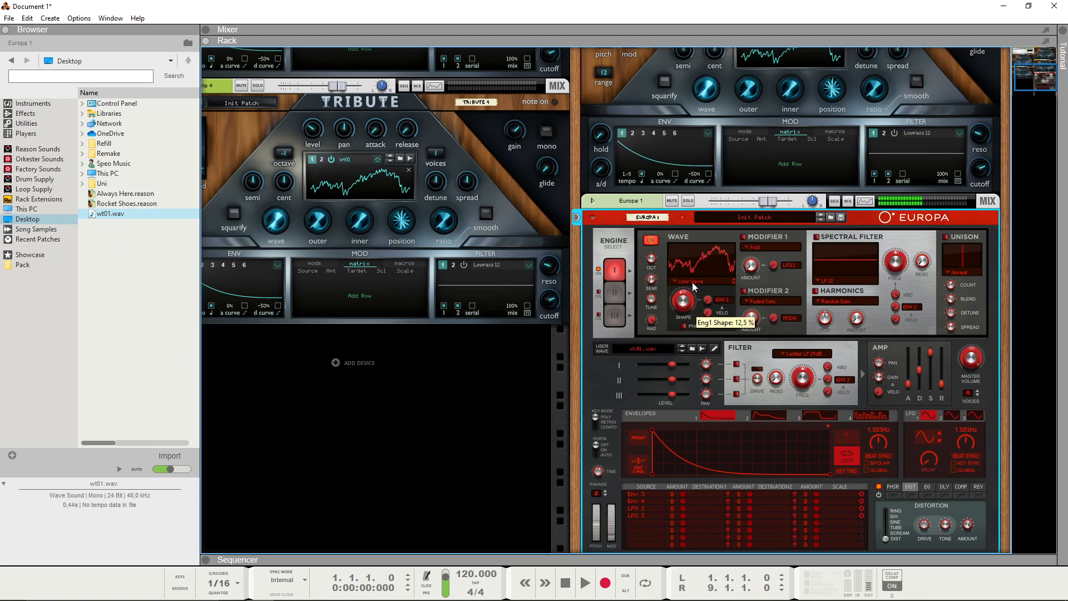
left_click_drag(688, 317, 689, 349)
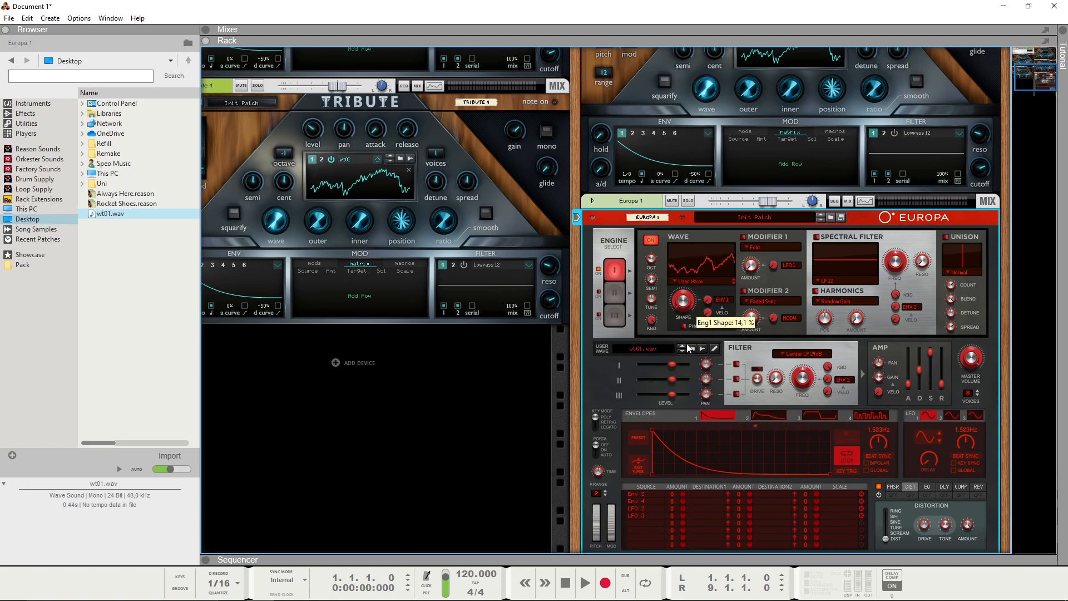
left_click_drag(1026, 74, 1035, 68)
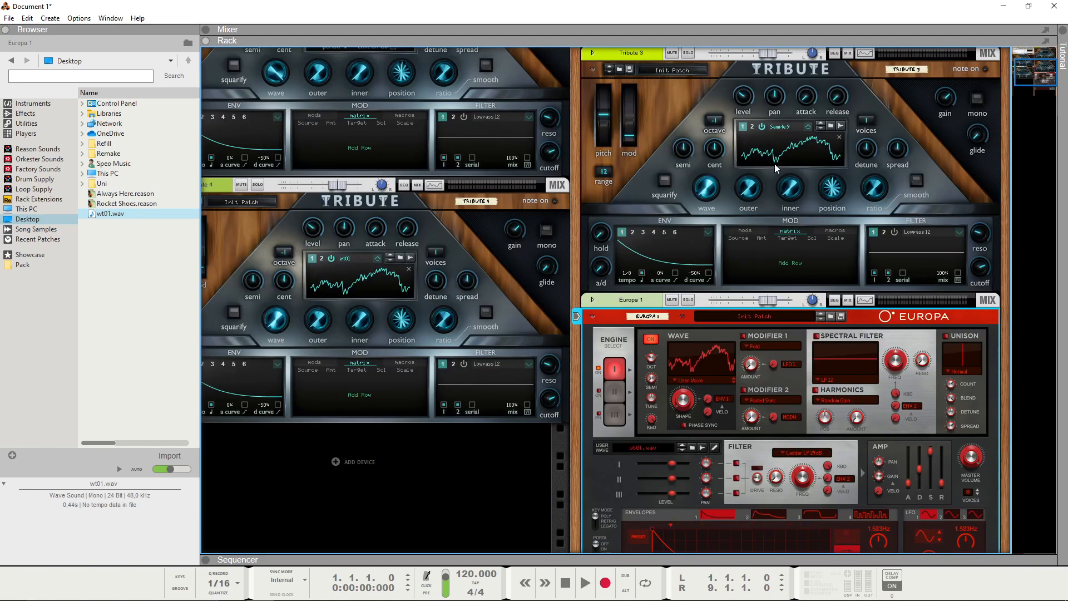
scroll(741, 315, "down", 3)
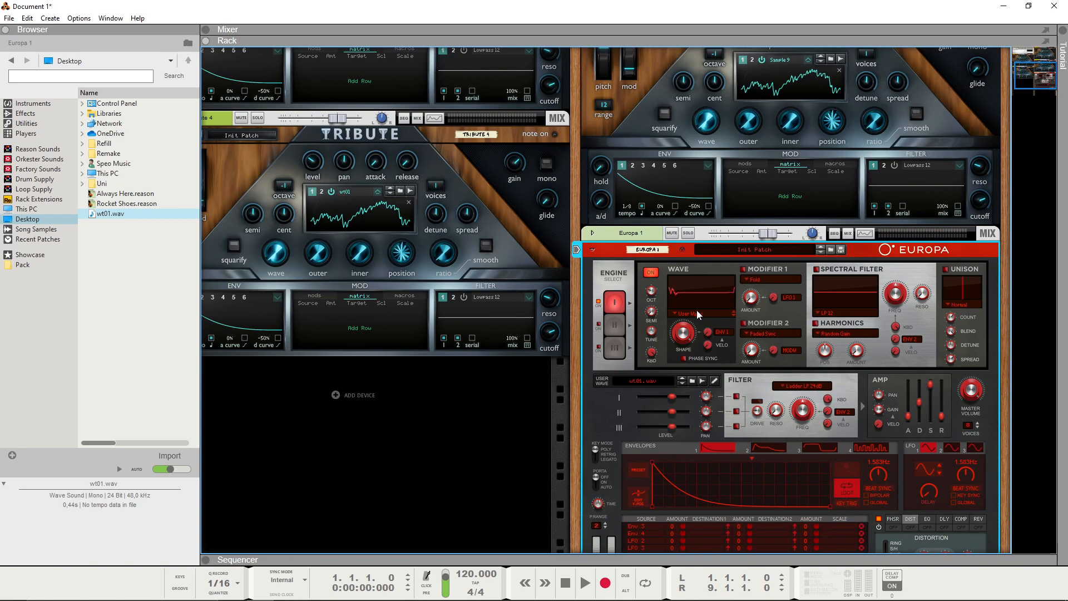
left_click_drag(681, 329, 691, 389)
Step: Compare Europa 1's engine 1 shape sweep with Tribute 4's wave knob sweep on the same wavetable
left_click_drag(1021, 82, 1010, 78)
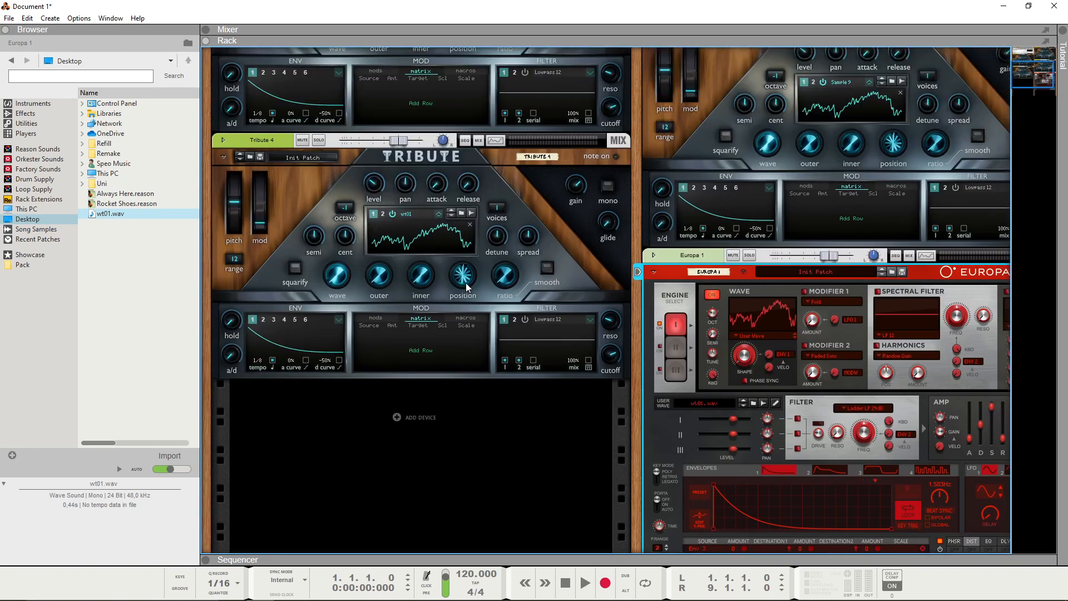
scroll(450, 292, "up", 3)
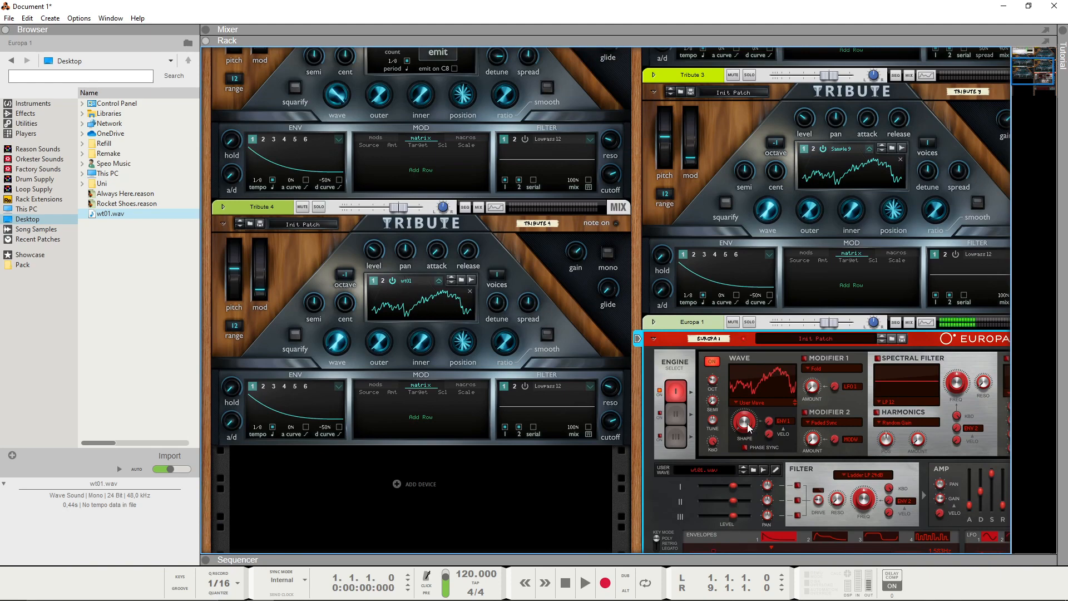
left_click_drag(745, 402, 746, 429)
left_click(272, 309)
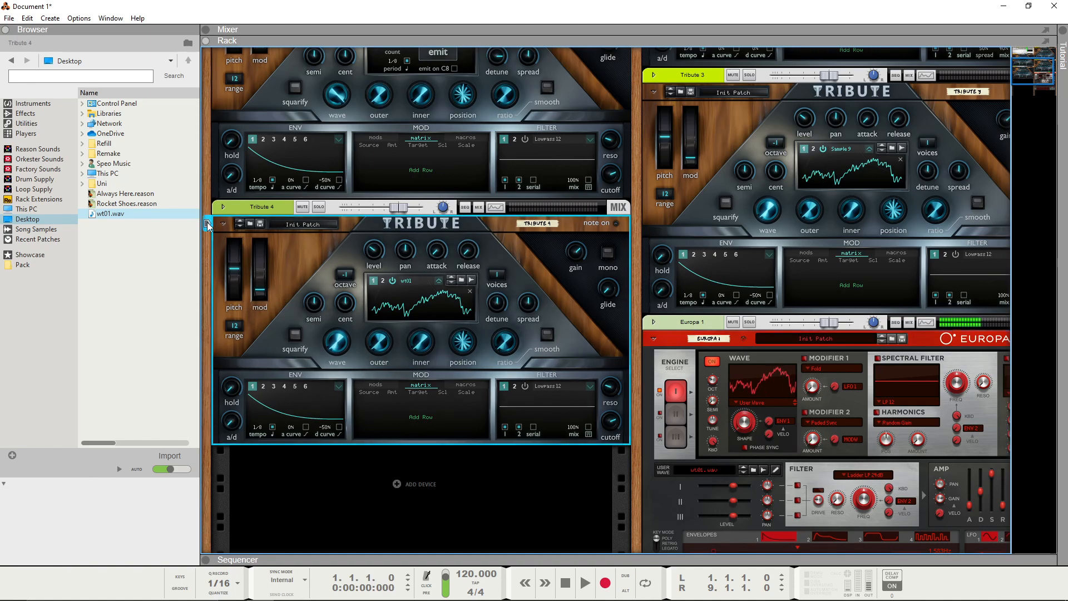
mouse_move(343, 345)
left_mouse_down()
mouse_move(337, 309)
mouse_move(350, 360)
left_mouse_up()
scroll(774, 299, "down", 4)
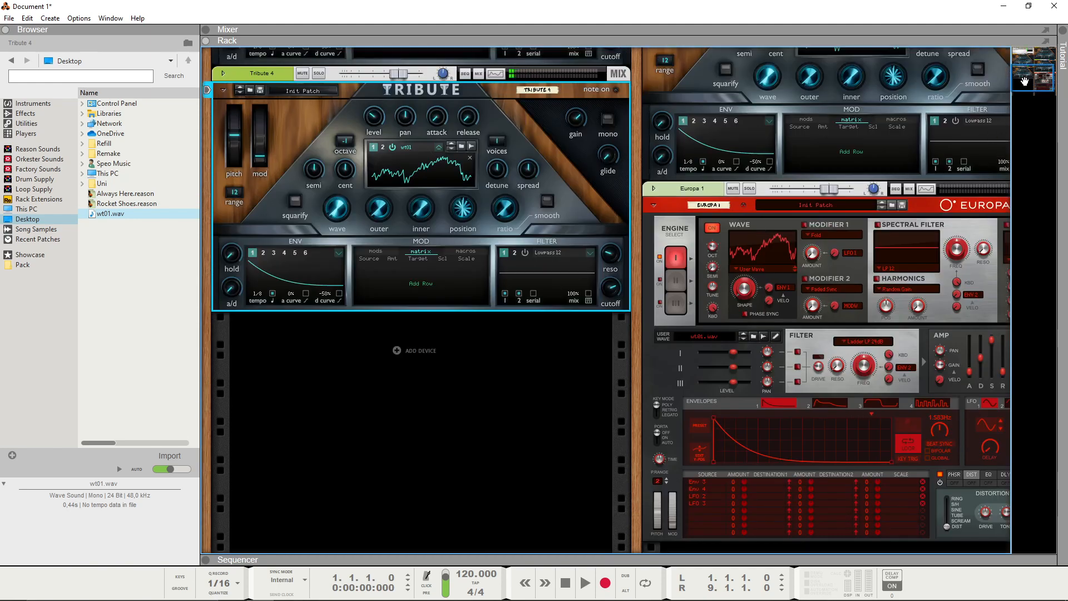
Step: Delete the Europa 1 synthesizer from the rack
left_click_drag(1024, 79, 1029, 78)
left_click(652, 235)
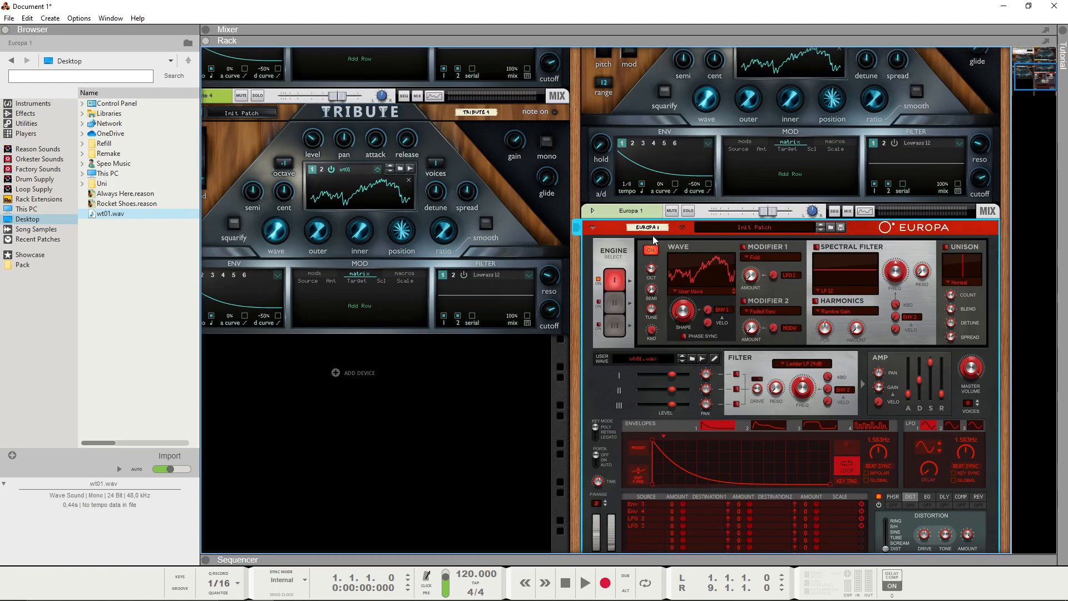
key("Delete")
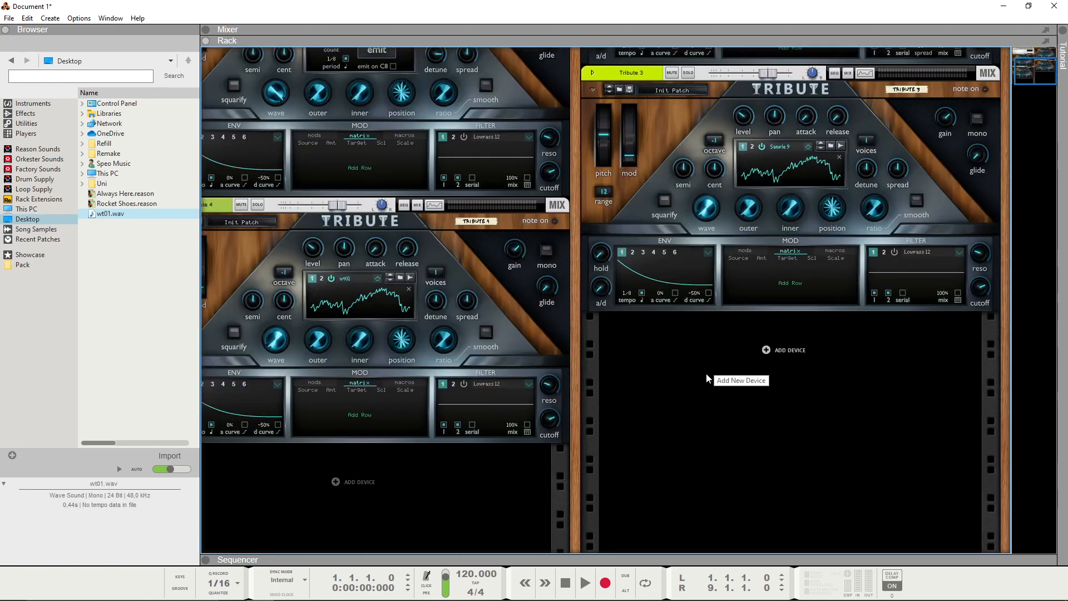
Step: Add a Serum_x64 instrument to the rack below Tribute 3 and place its opened window over the rack
right_click(682, 379)
mouse_move(723, 472)
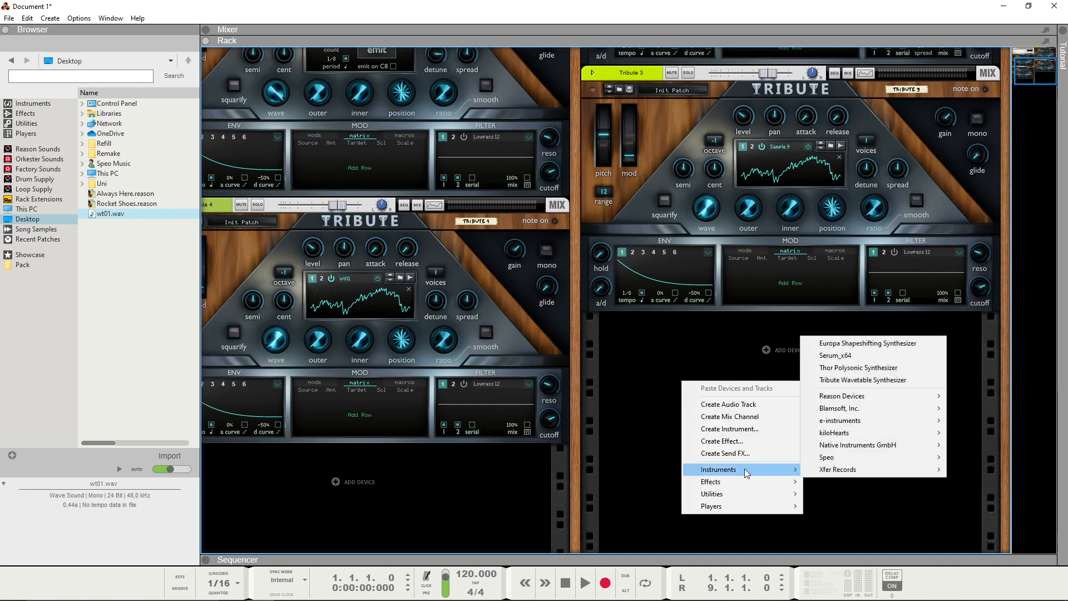
left_click(923, 470)
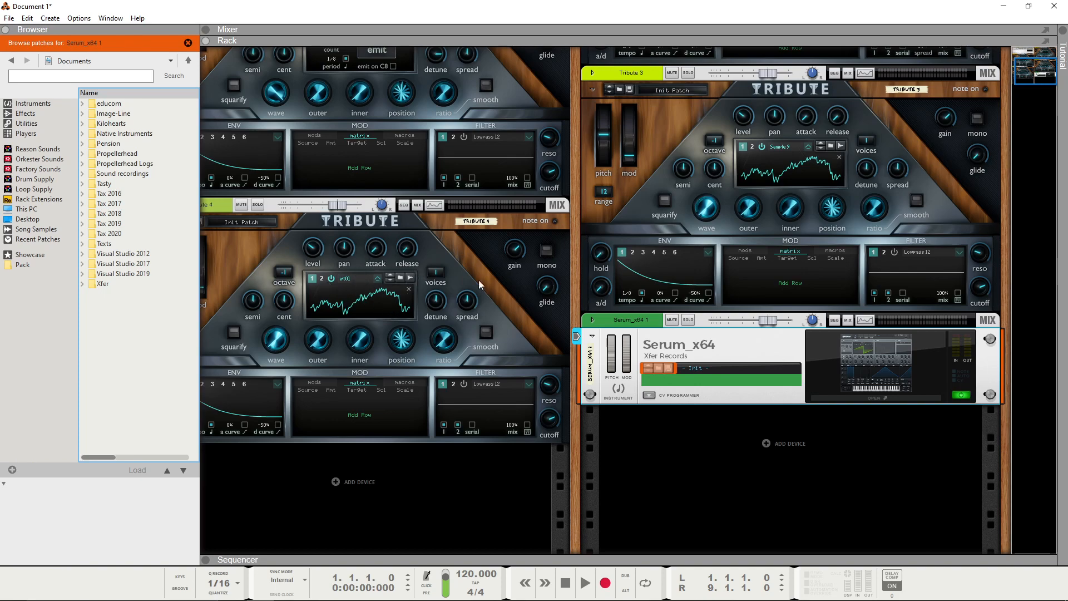
left_click(890, 365)
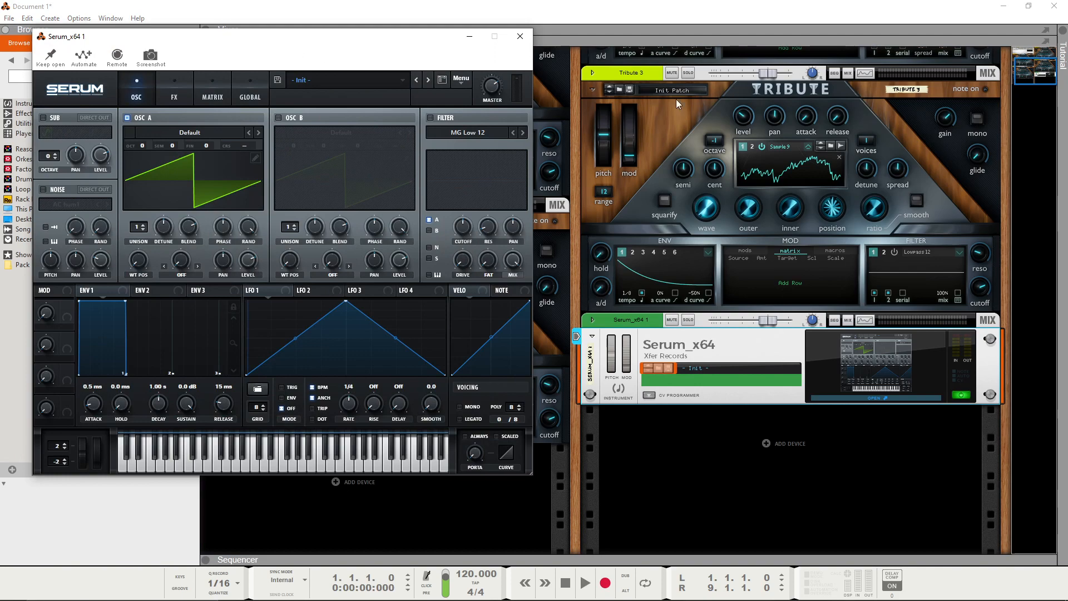
left_click_drag(347, 38, 777, 74)
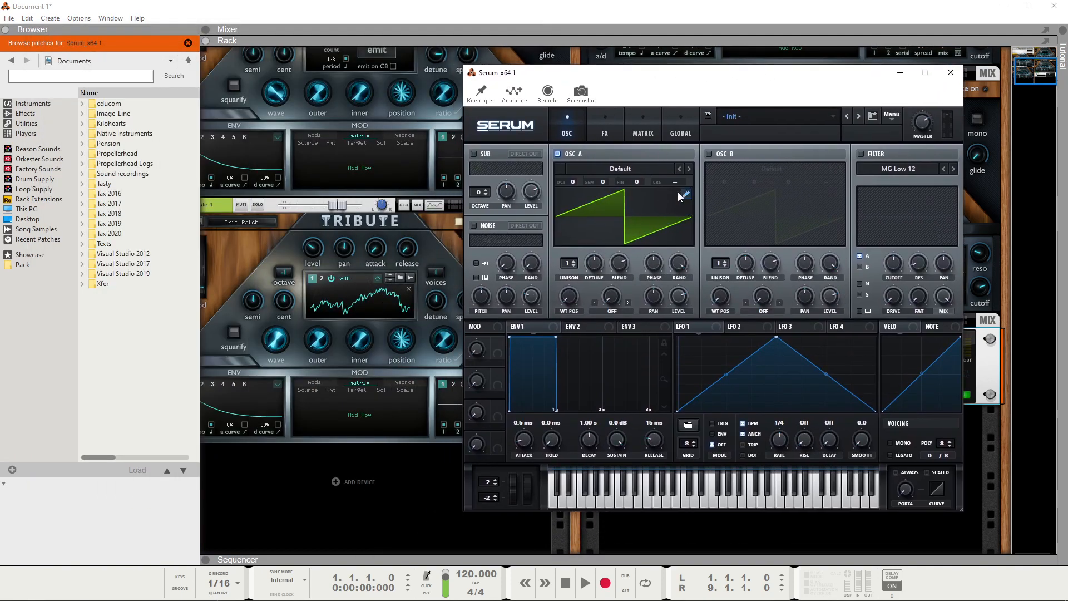
left_click_drag(623, 72, 612, 74)
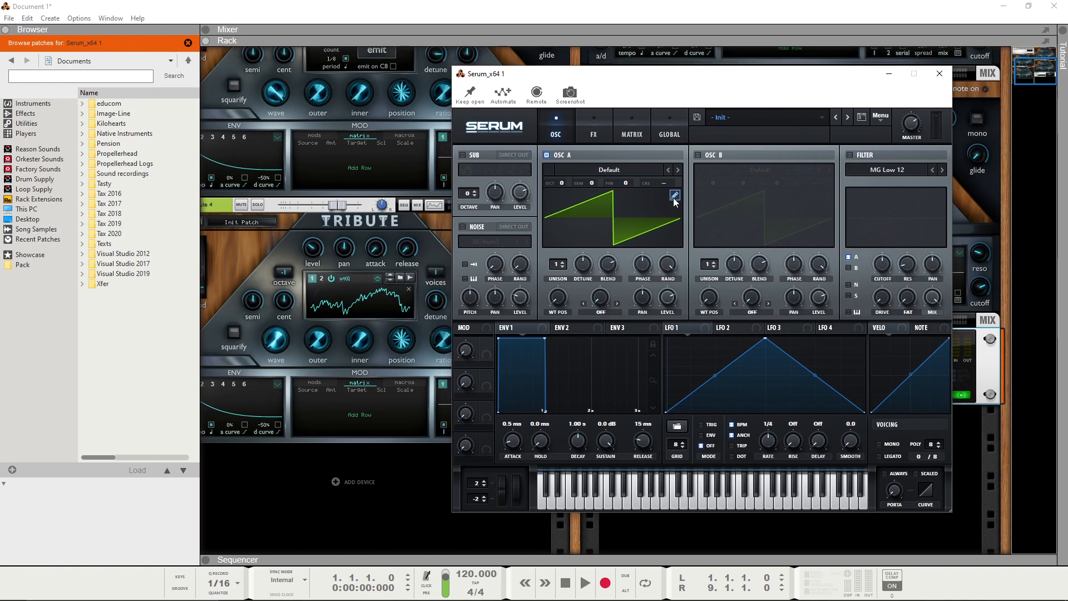
Step: Open oscillator A's wavetable editor in Serum and enter 2048 as the sample split length in the formula field
left_click(674, 196)
left_click(766, 411)
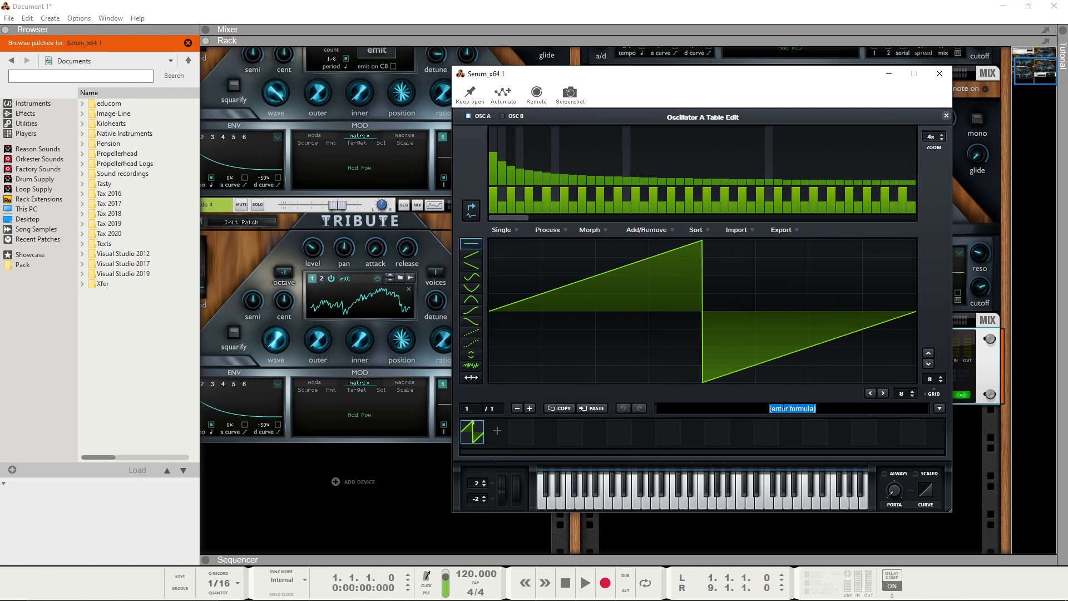
type("2048")
key("Return")
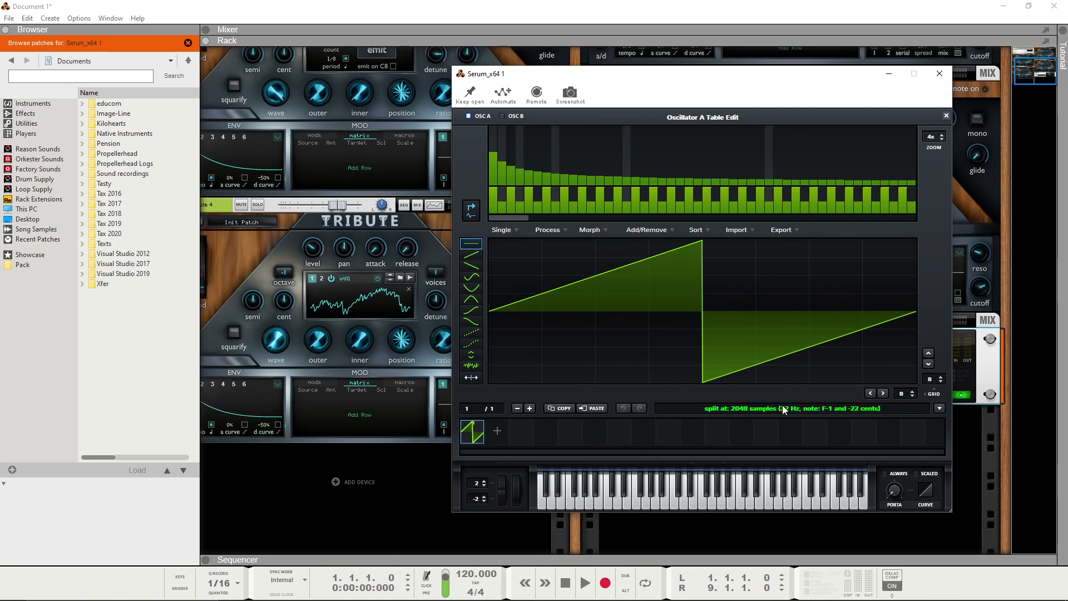
left_click_drag(622, 346, 675, 347)
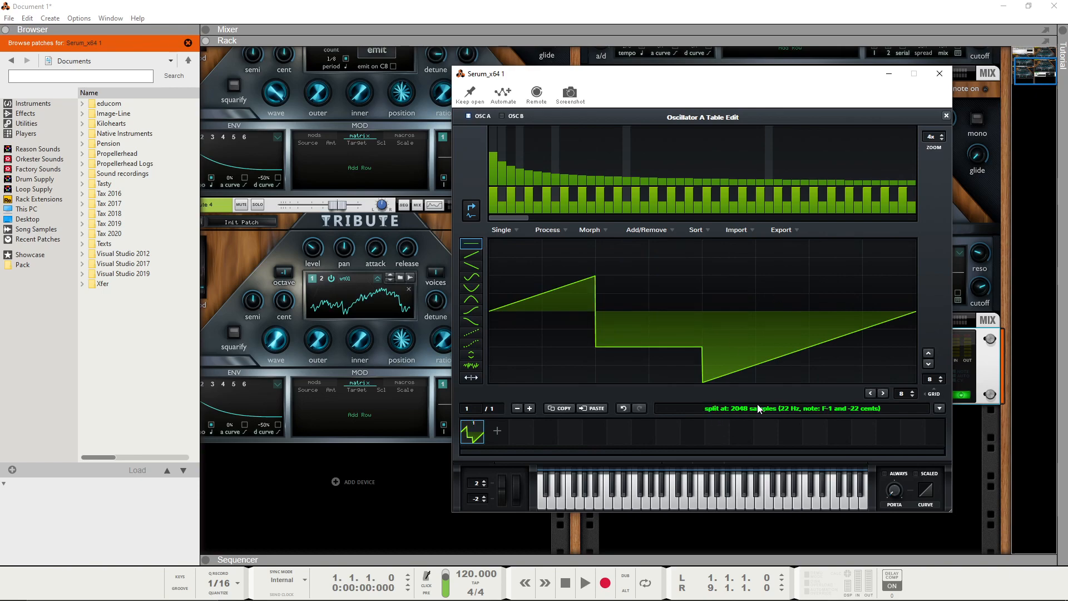
Step: Open the Desktop folder in File Explorer and place its window beside Serum's wavetable editor
key("super+e")
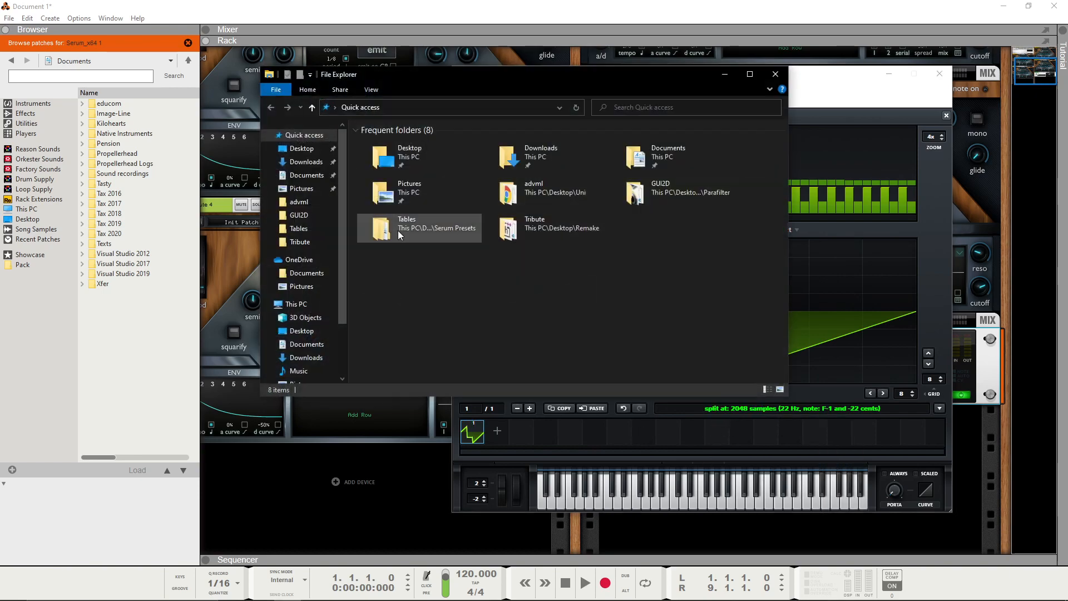
left_click(298, 150)
left_click_drag(470, 77, 336, 52)
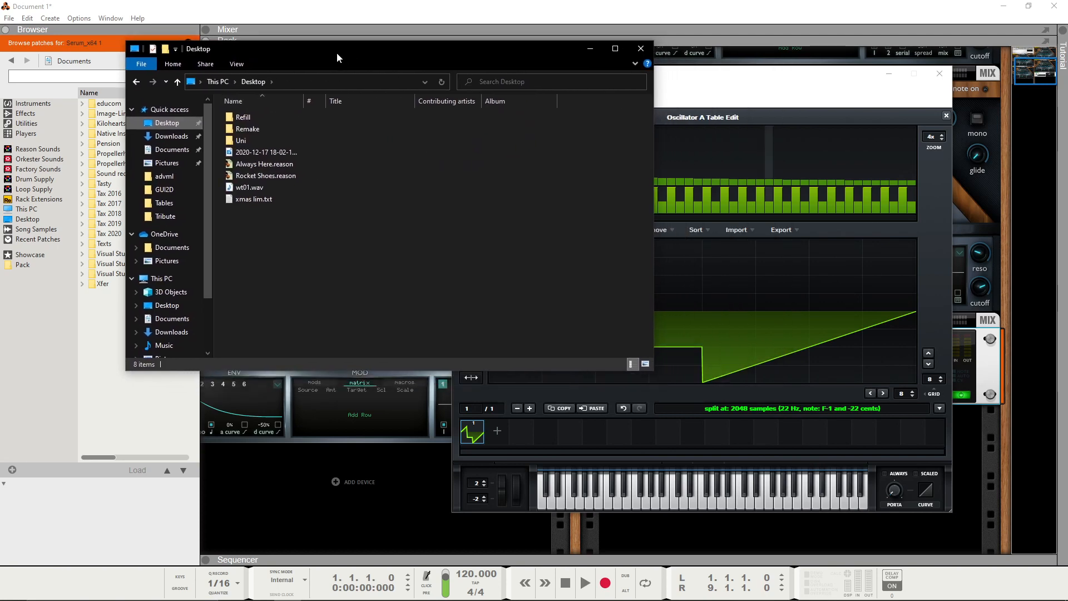
Step: Try to bring wt01.wav into Serum from the Desktop location of Reason's own file browser
key("alt+Tab")
left_click(47, 220)
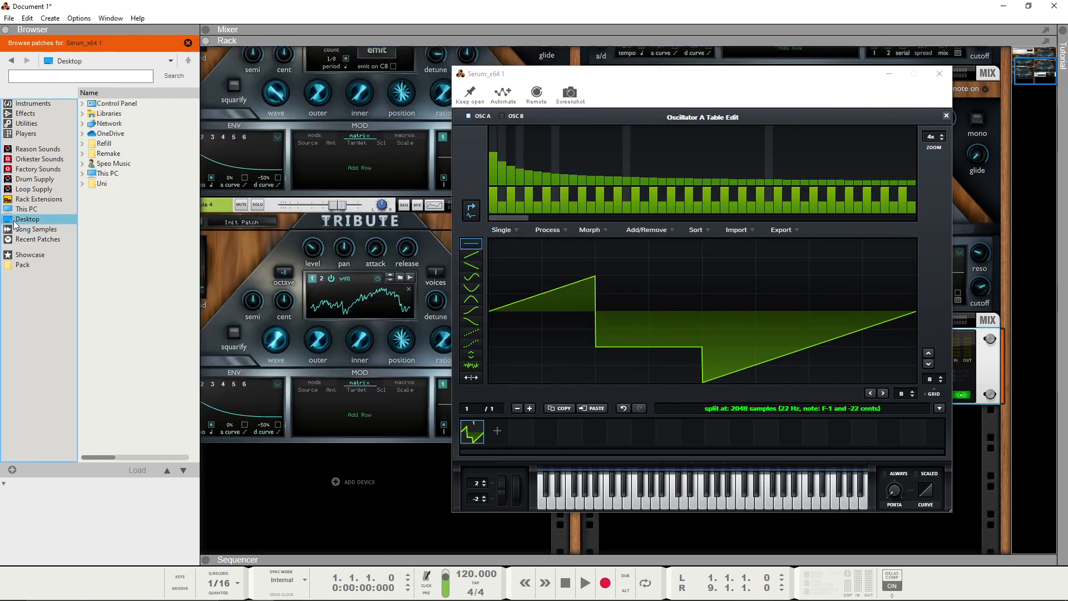
left_click(188, 44)
left_click_drag(108, 214, 245, 279)
Step: Import wt01.wav from the File Explorer Desktop folder into oscillator A's wavetable editor, then close the editor
key("alt+Tab")
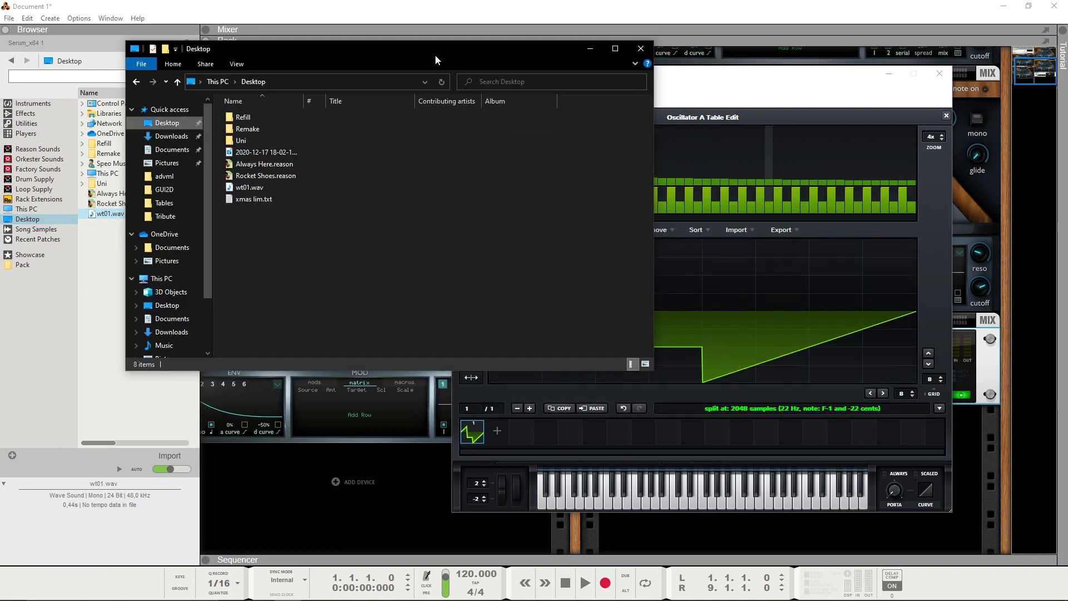
left_click_drag(434, 56, 377, 57)
left_click_drag(187, 194, 745, 345)
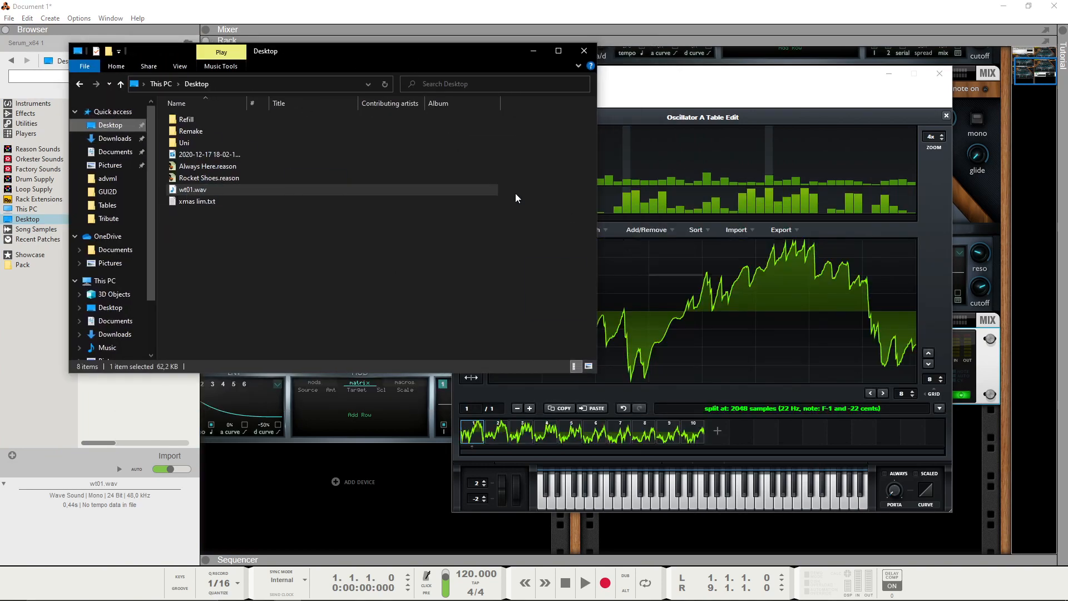
key("alt+Tab")
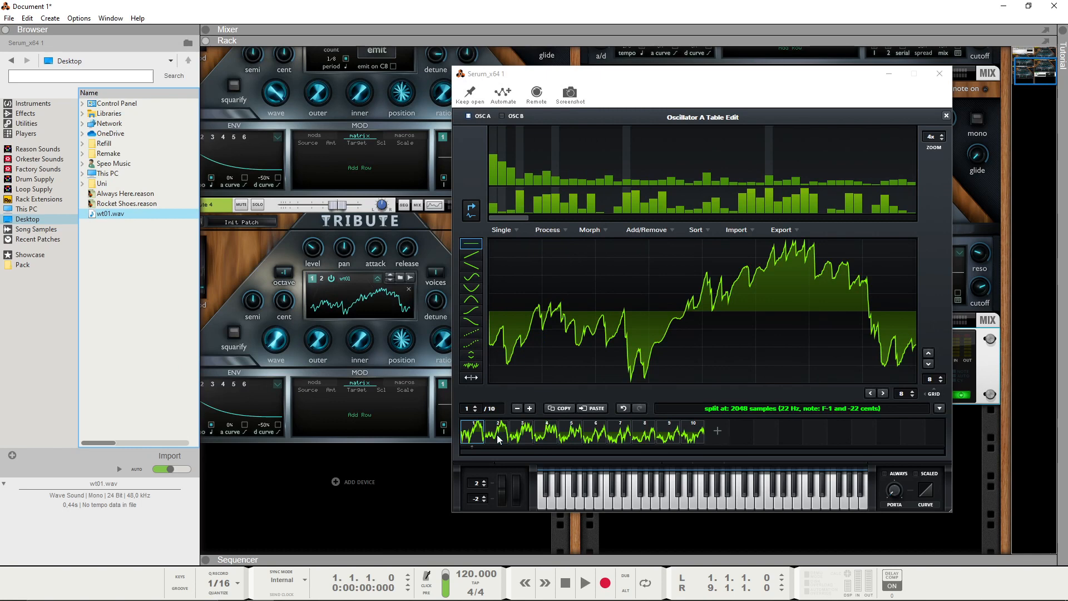
left_click(946, 116)
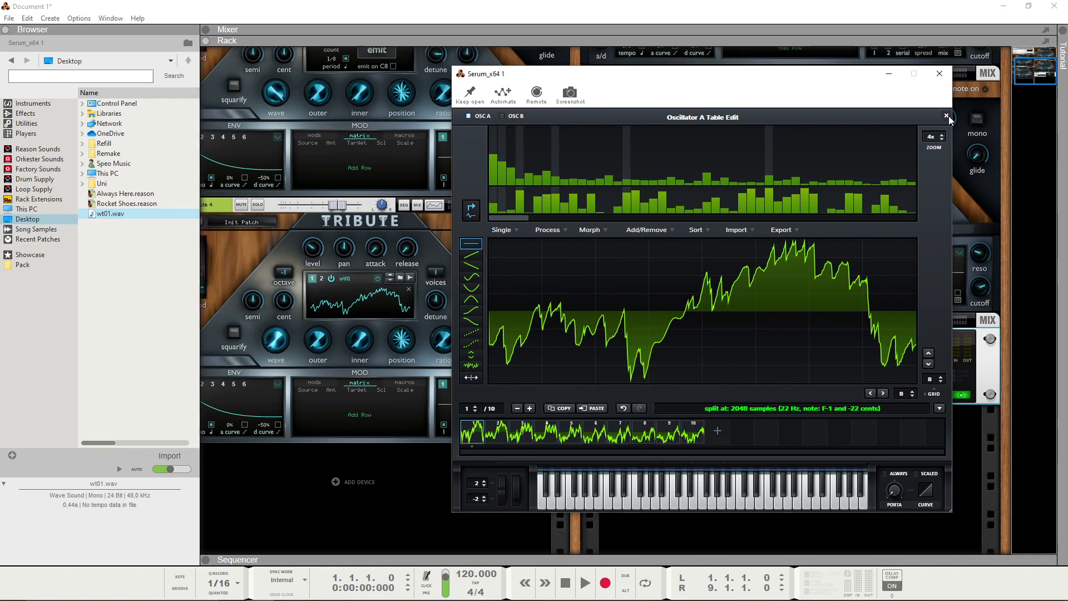
Step: Apply Morph - Spectral to oscillator A's wavetable frames and set the oscillator's octave to -1
left_click(674, 192)
left_click(625, 224)
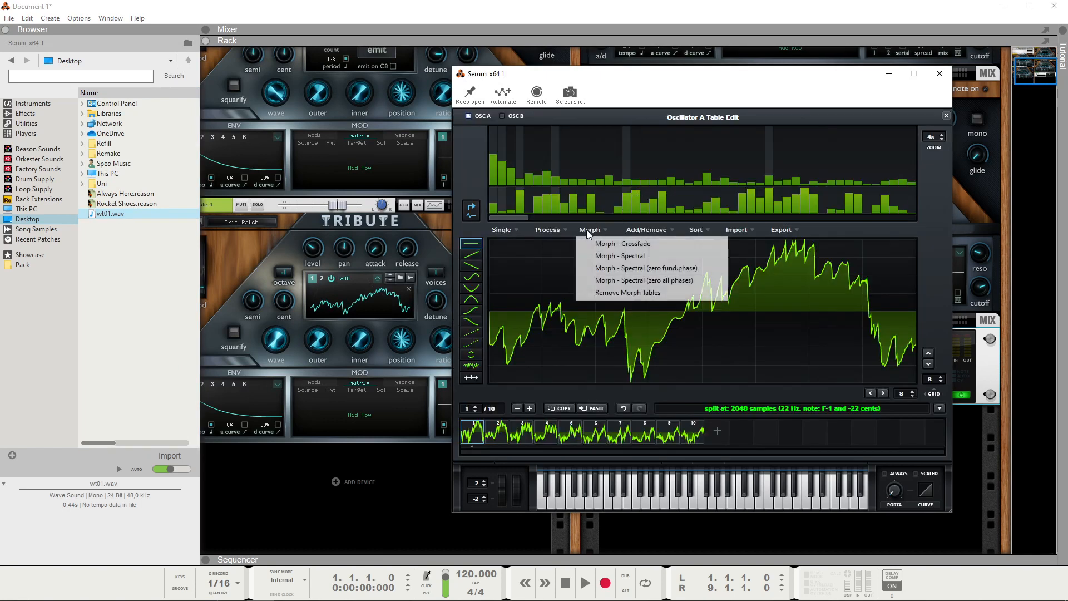
left_click(639, 253)
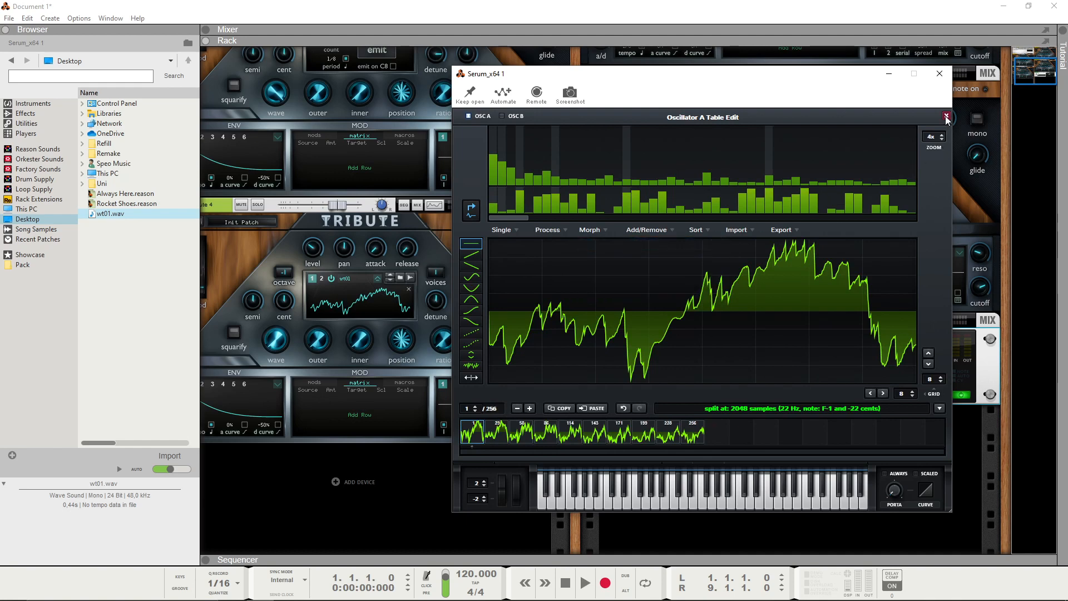
left_click(946, 117)
left_click_drag(560, 182, 561, 198)
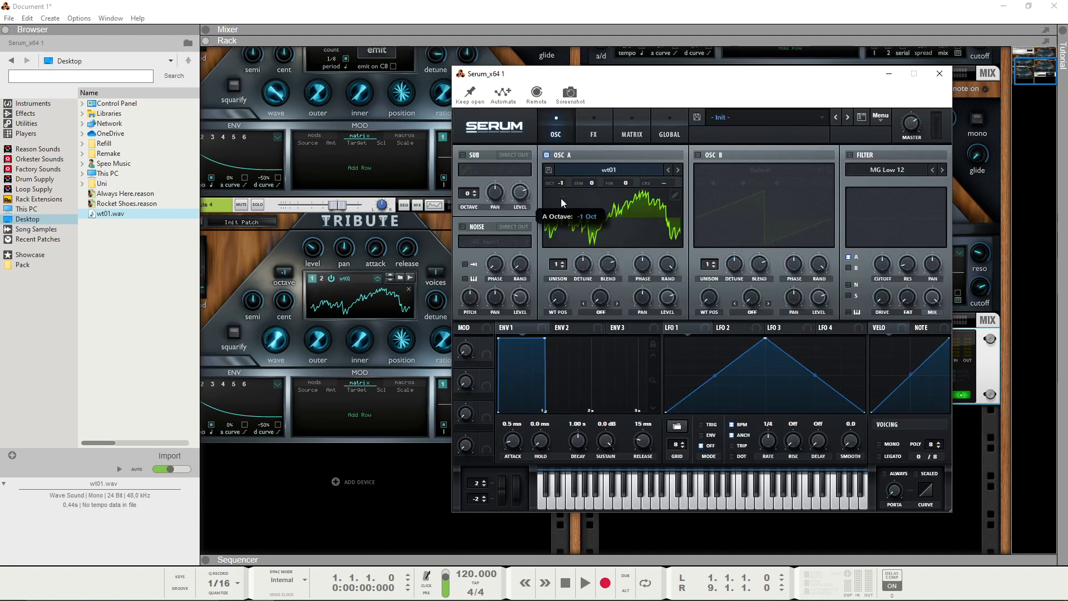
Step: Compare Serum's oscillator A wavetable position sweep with Tribute 4's wave knob sweep on the same wavetable
left_click_drag(694, 77, 784, 25)
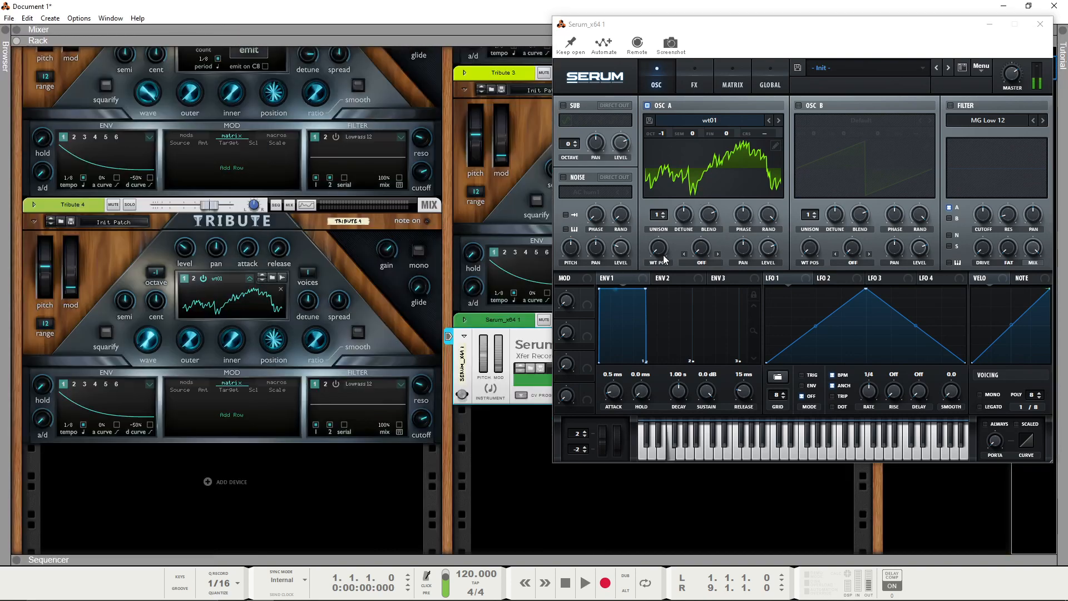
left_click_drag(662, 254, 623, 315)
left_click(101, 250)
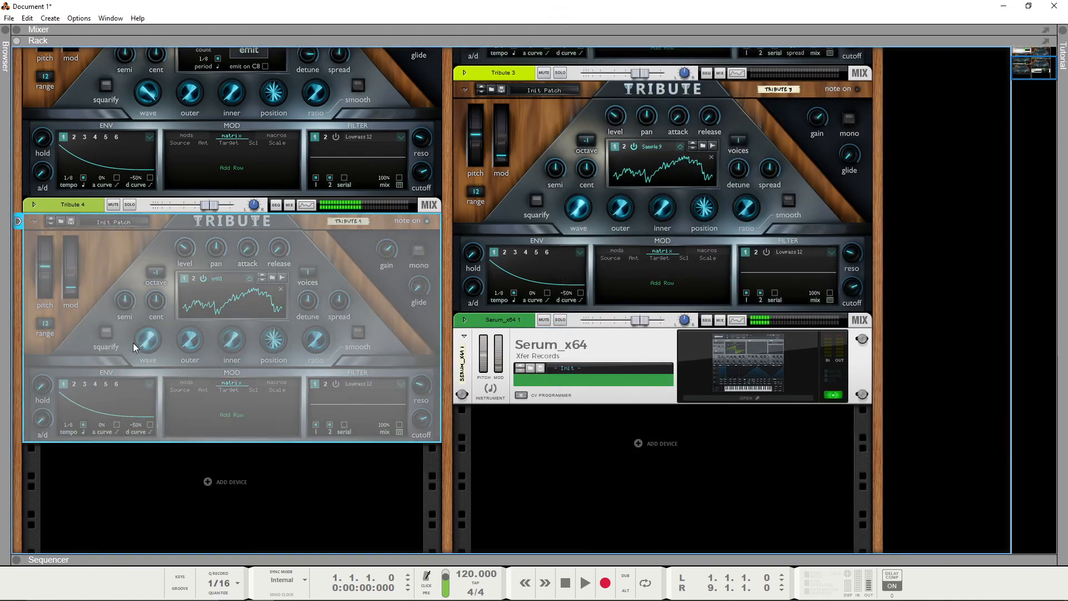
left_click_drag(149, 305, 149, 345)
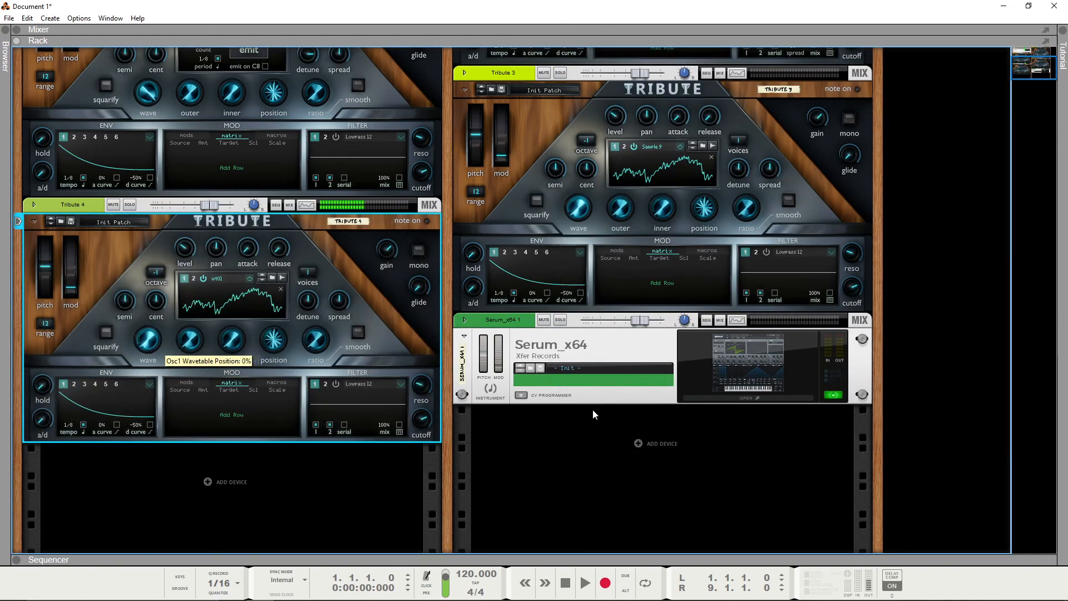
Step: Reopen Serum's window and review oscillator A's wavetable in the table editor
left_click(771, 369)
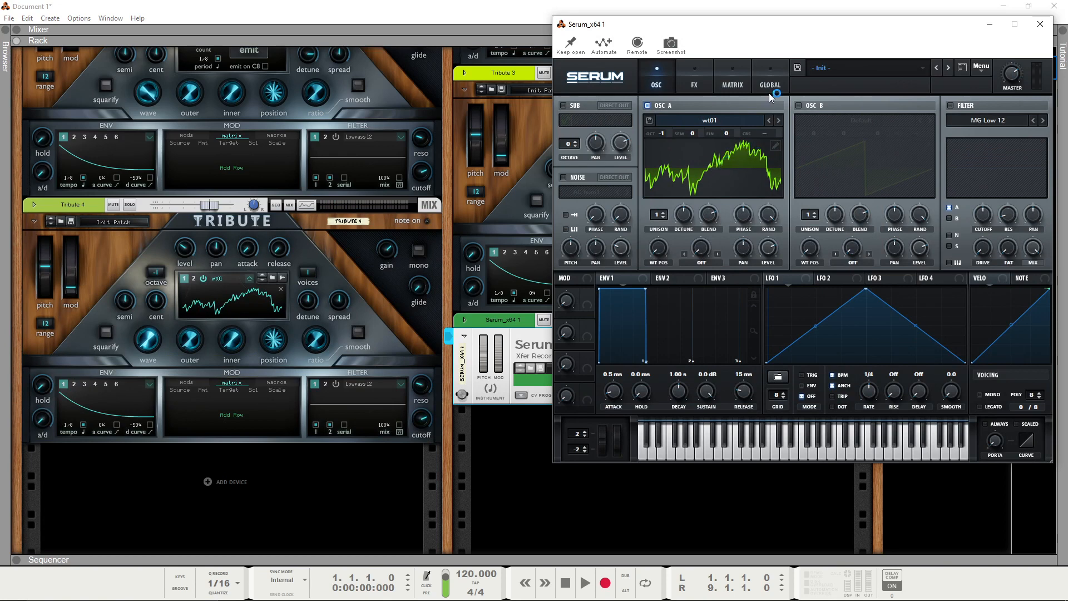
left_click_drag(767, 23, 709, 56)
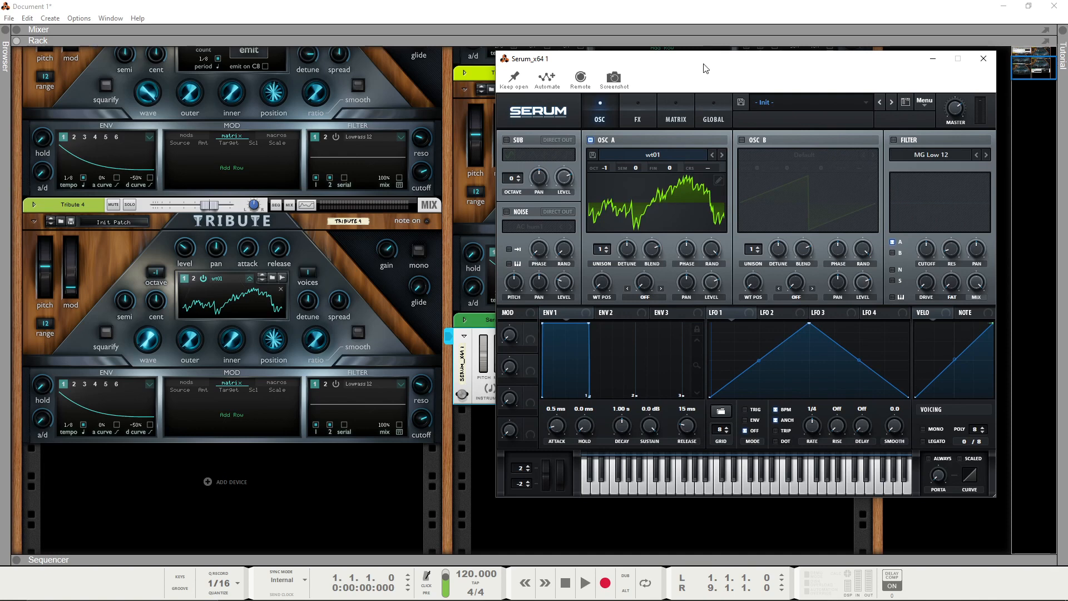
left_click(718, 181)
left_click(990, 101)
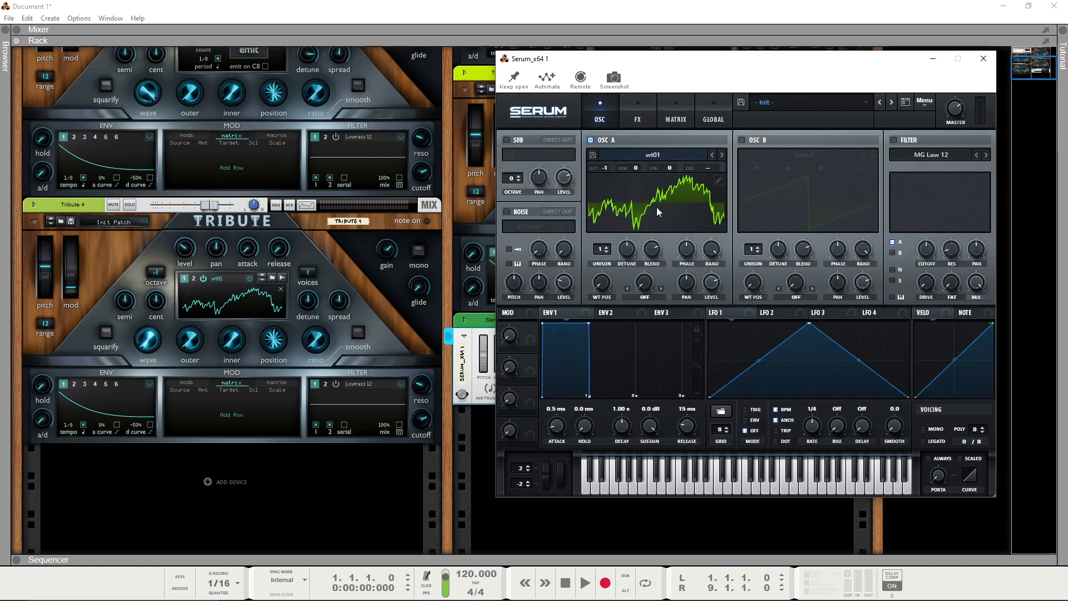
Step: Save oscillator A's wavetable as wt01.wav in Serum's Tables > User folder, replacing the existing file
left_click_drag(658, 67, 670, 64)
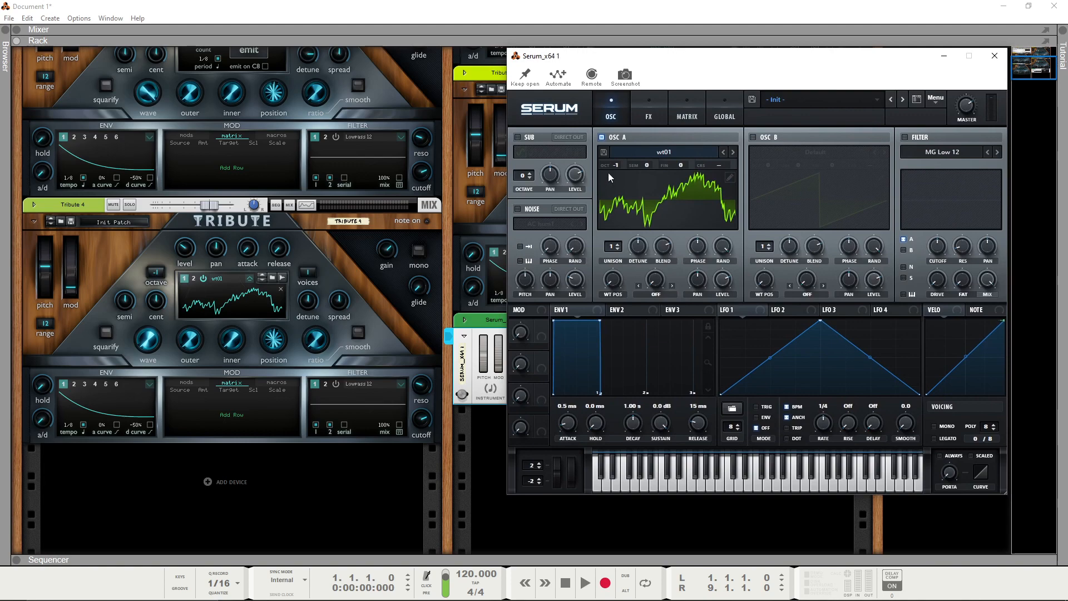
left_click(603, 153)
left_click(945, 346)
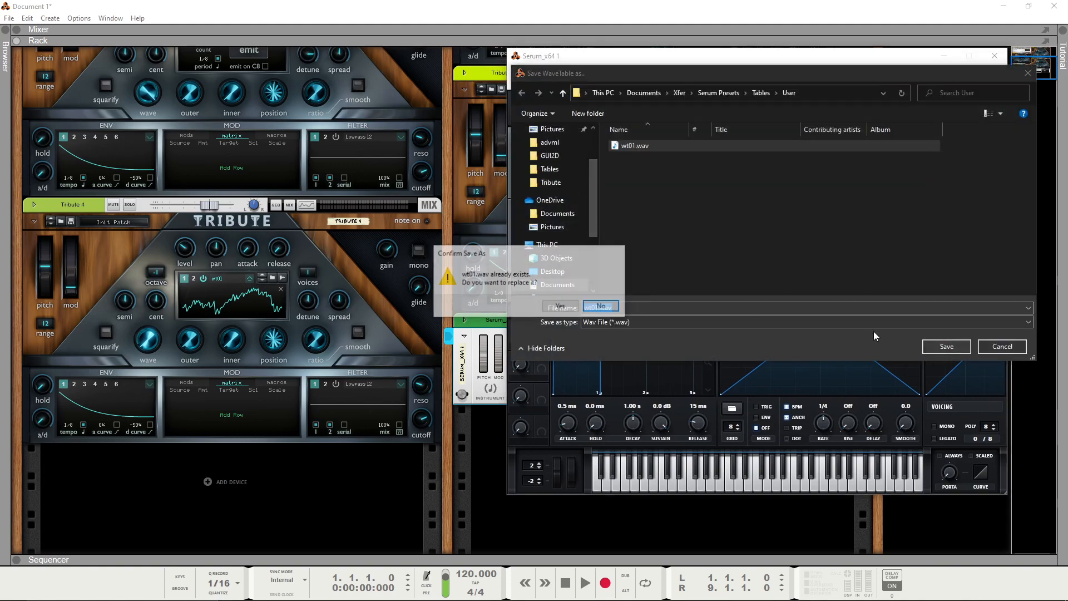
left_click(563, 307)
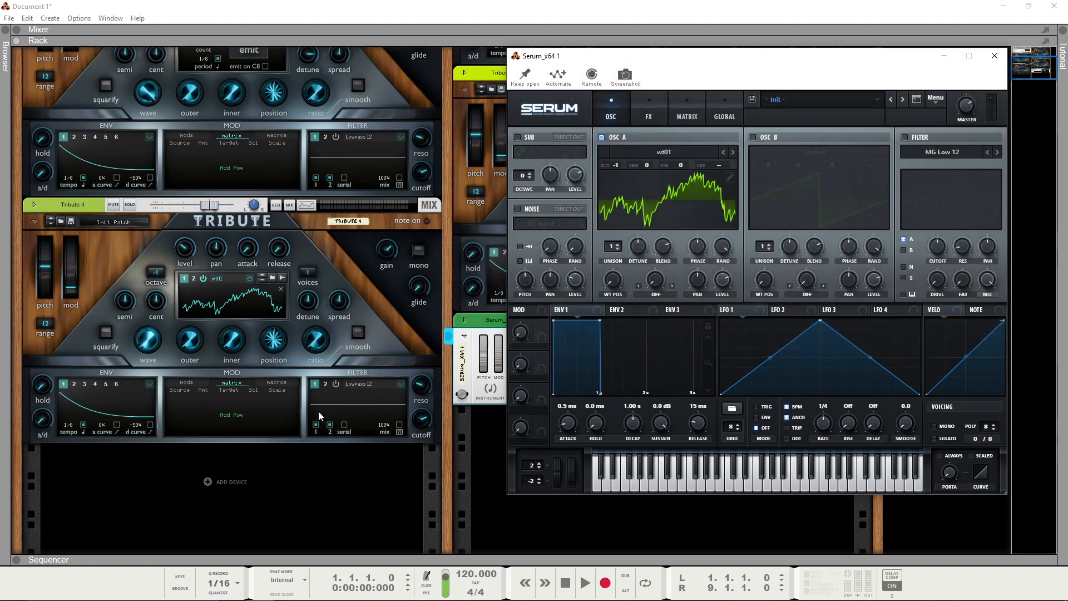
Step: Load wt01.wav from the browser's Desktop location into Tribute 4's oscillator 1 and audition its wave position sweep
key("F3")
left_click(28, 219)
left_click_drag(110, 213, 401, 310)
left_click(202, 233)
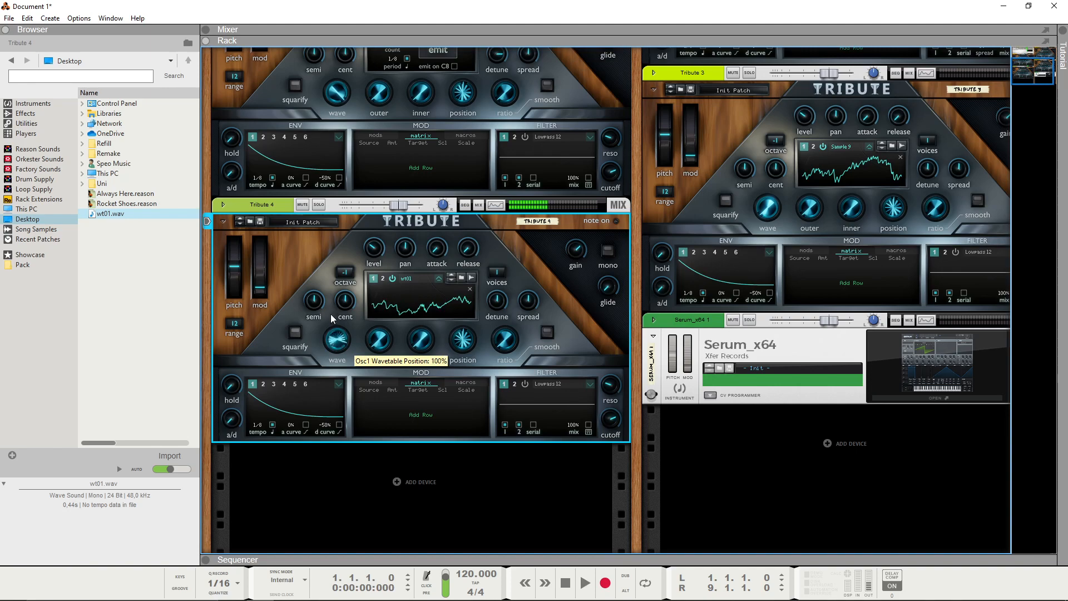
Step: Reopen Serum, load the wt01 wavetable from the User category into oscillator A, and close Serum's window
left_click(916, 374)
double_click(916, 369)
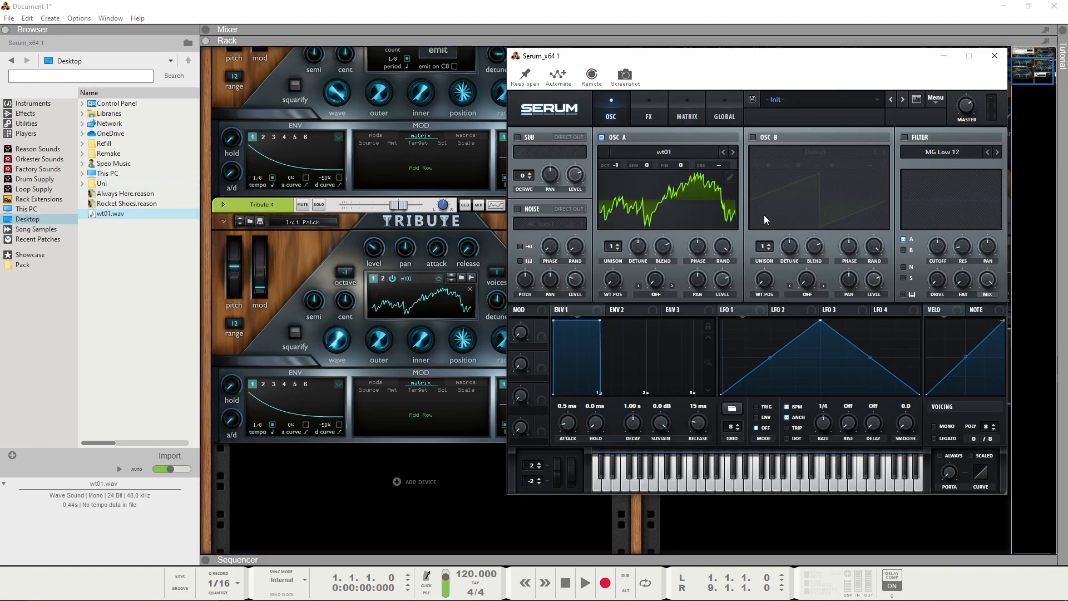
left_click(644, 156)
mouse_move(681, 216)
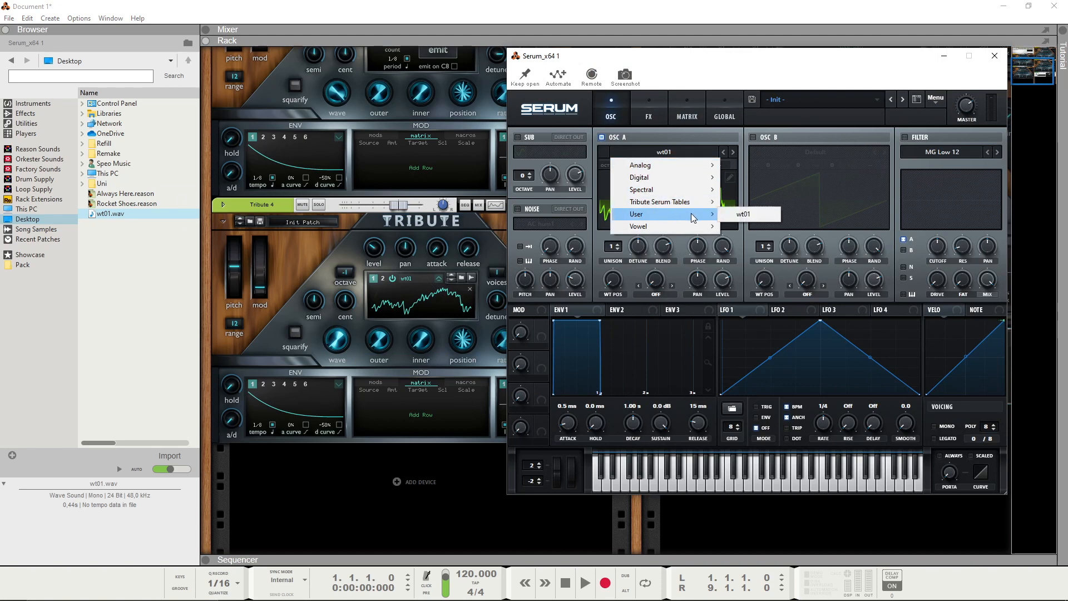
left_click(743, 214)
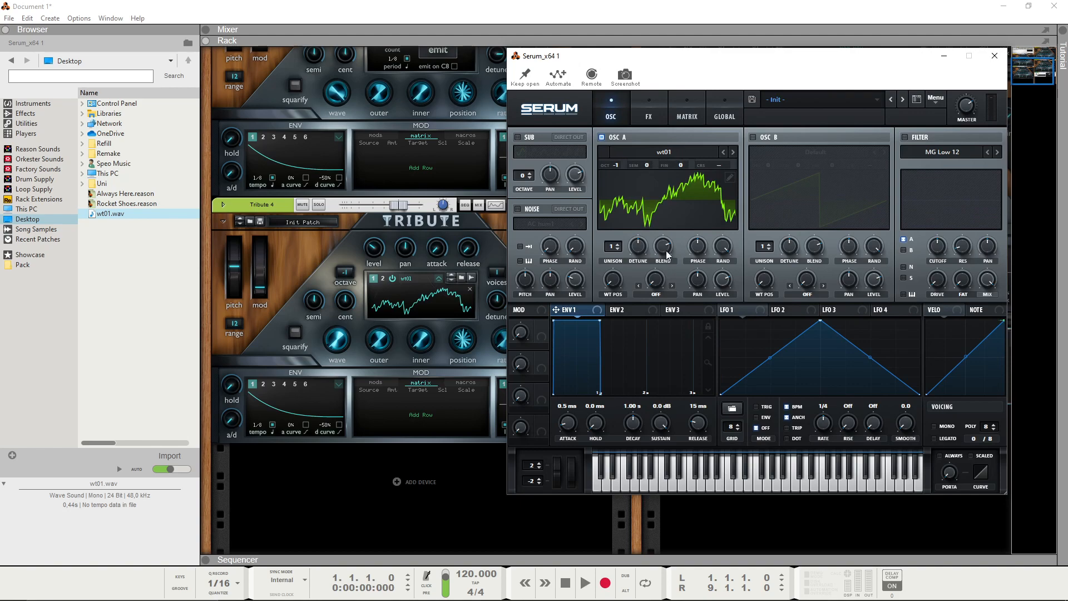
left_click(667, 153)
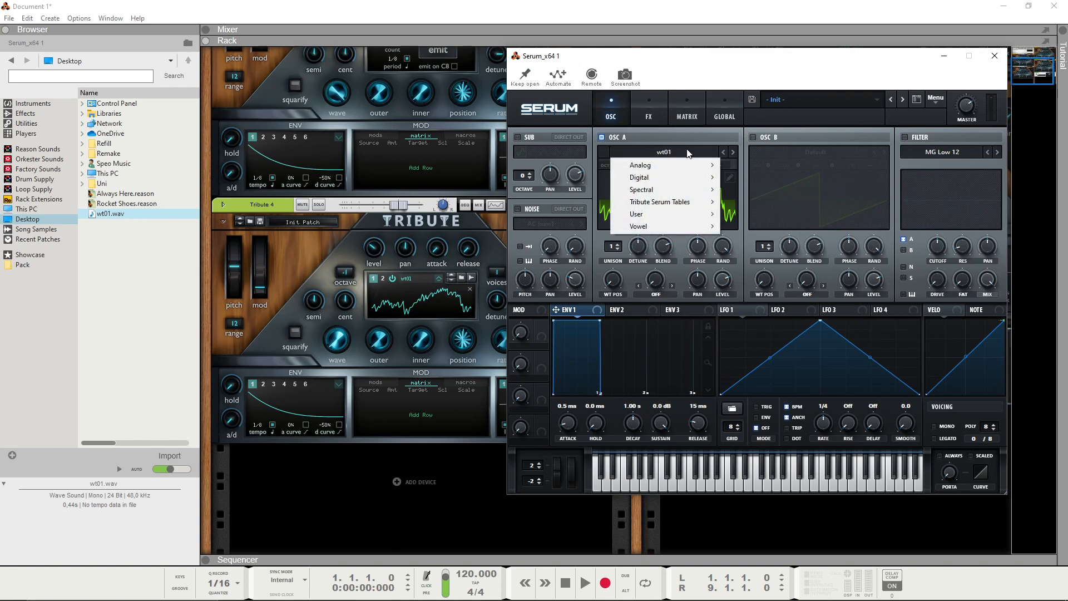
left_click(994, 56)
left_click(994, 56)
right_click(817, 428)
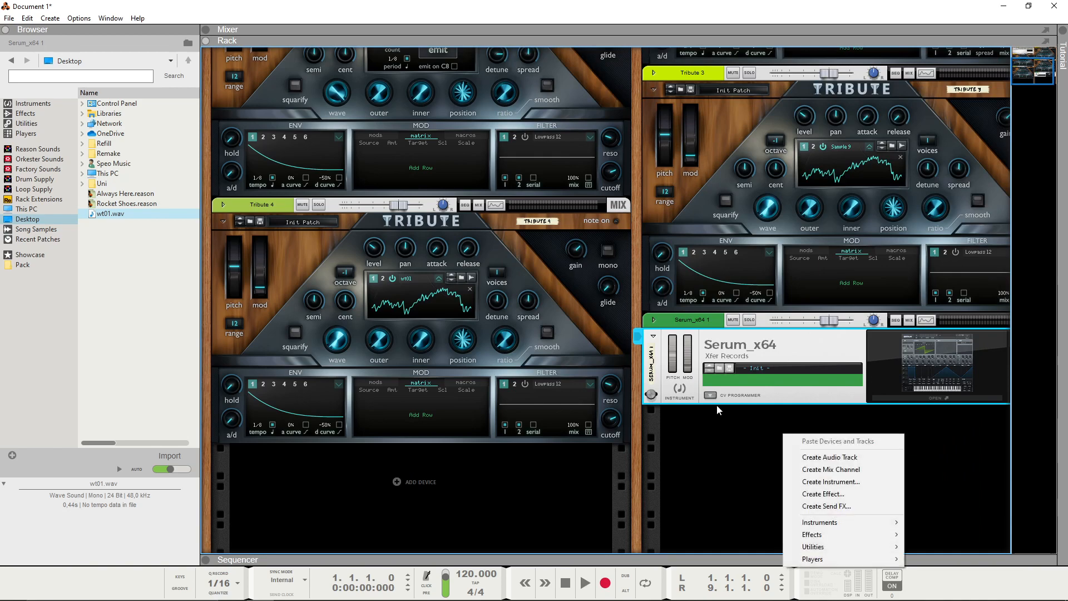
left_click(712, 390)
scroll(706, 366, "up", 5)
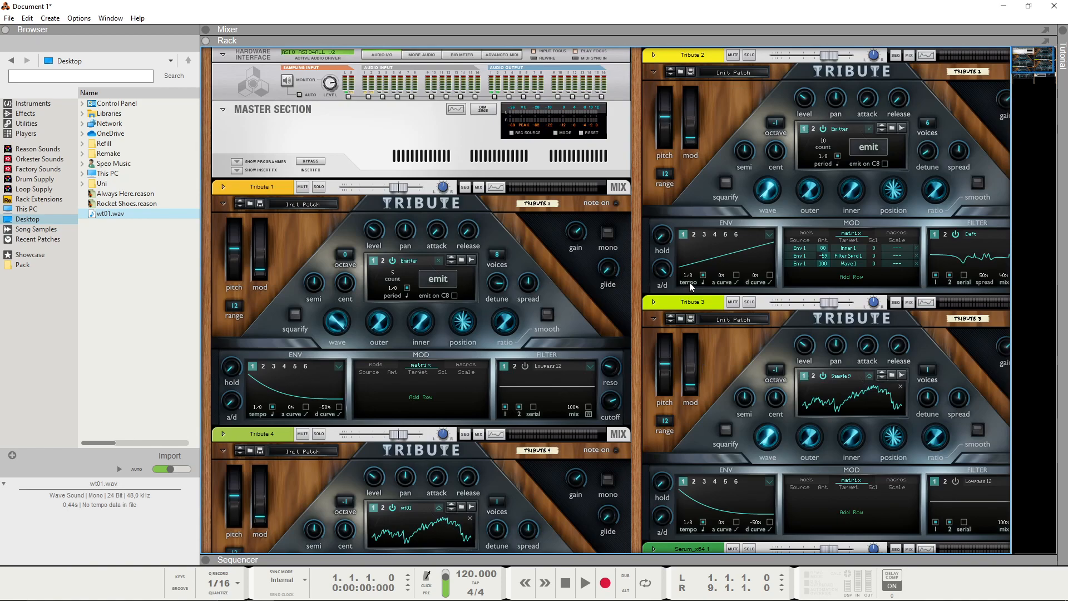